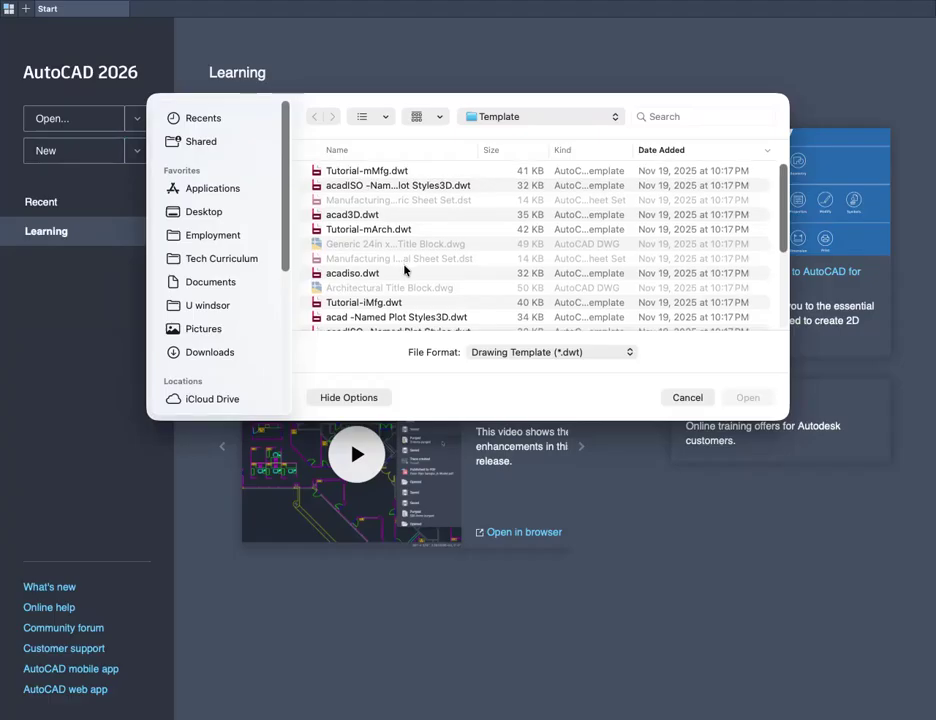
- Create a new drawing from the acadiso3D.dwt template
scroll(405, 270, down, 3)
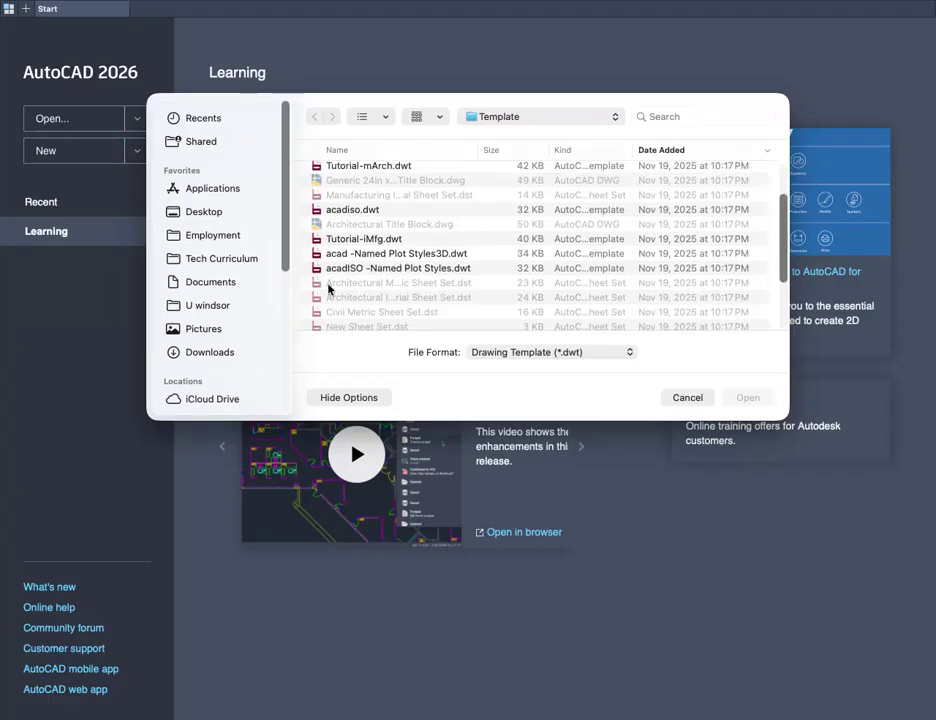
scroll(330, 286, down, 3)
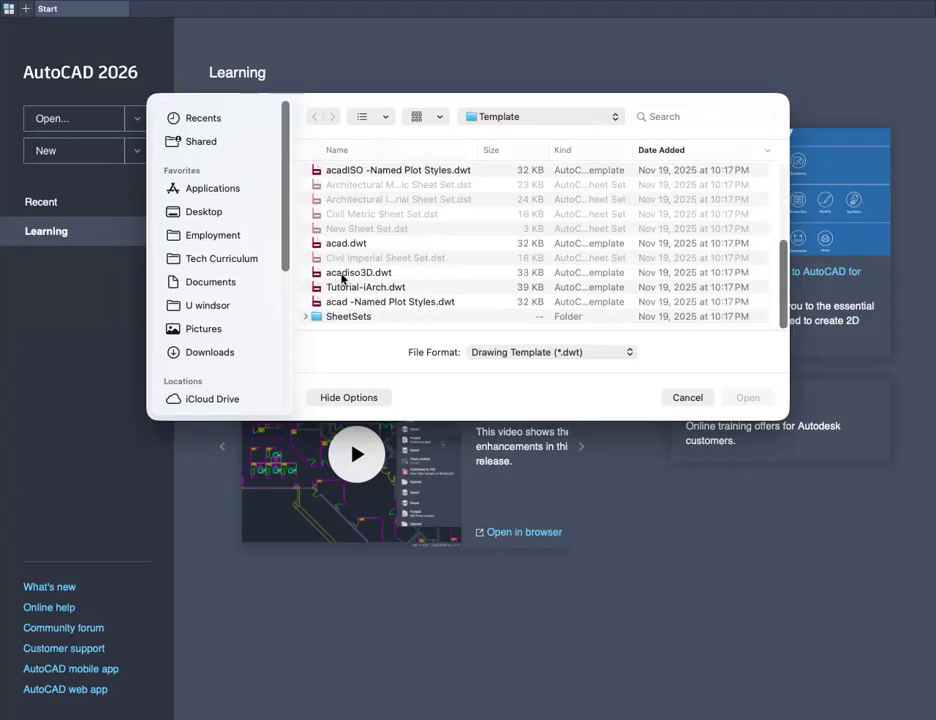
click(338, 274)
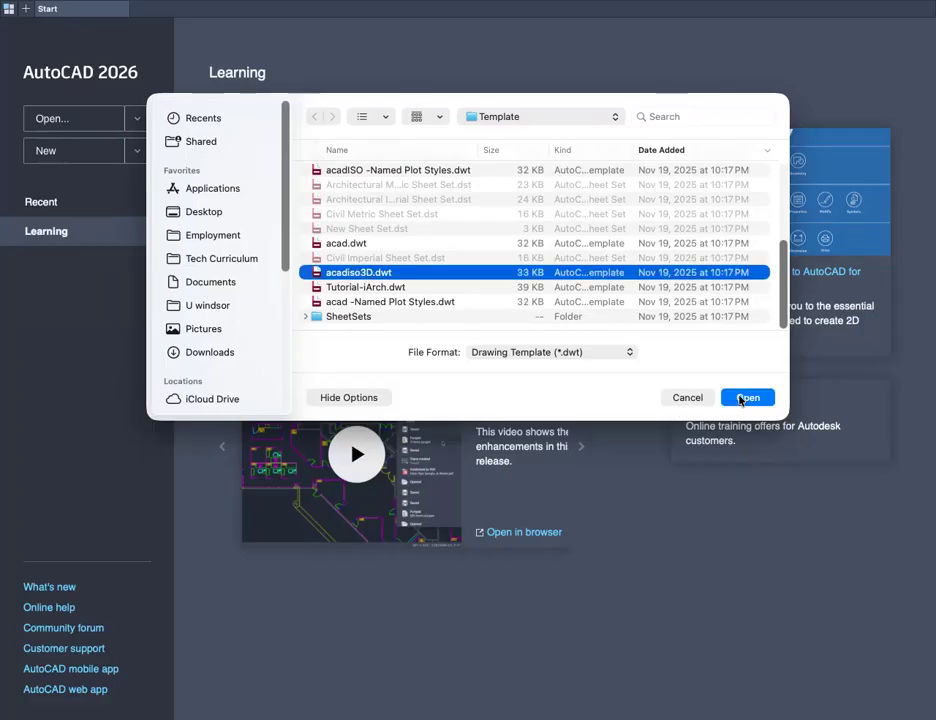
click(741, 400)
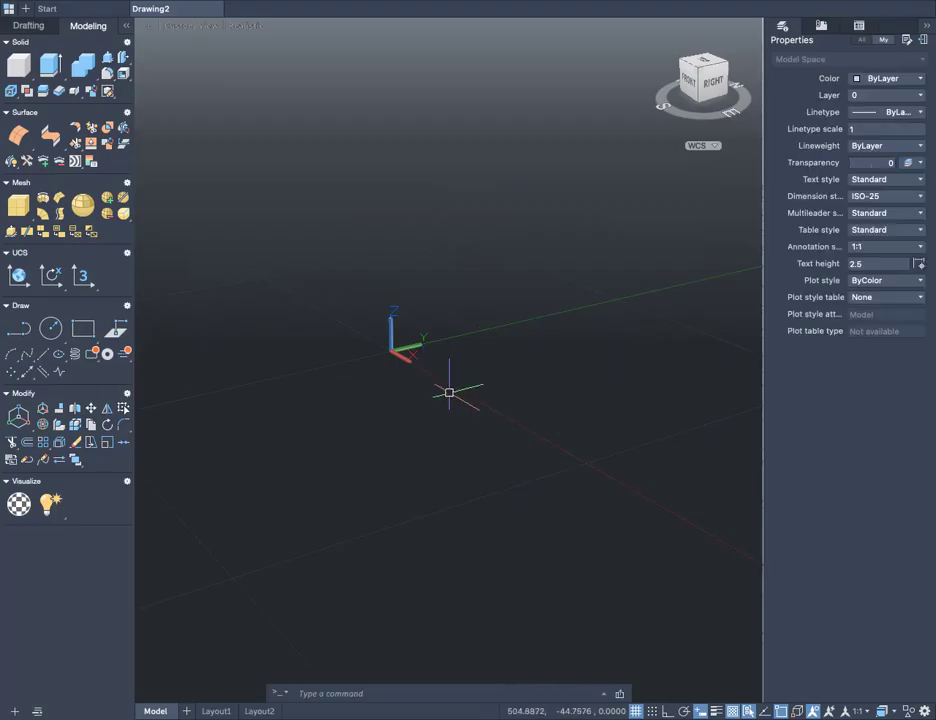
- Set the drawing's insertion scale units to centimeters
middle_drag(445, 388, 316, 368)
middle_drag(406, 393, 652, 470)
middle_drag(494, 428, 527, 473)
mouse_move(585, 449)
middle_down()
mouse_move(541, 384)
mouse_move(584, 453)
middle_up()
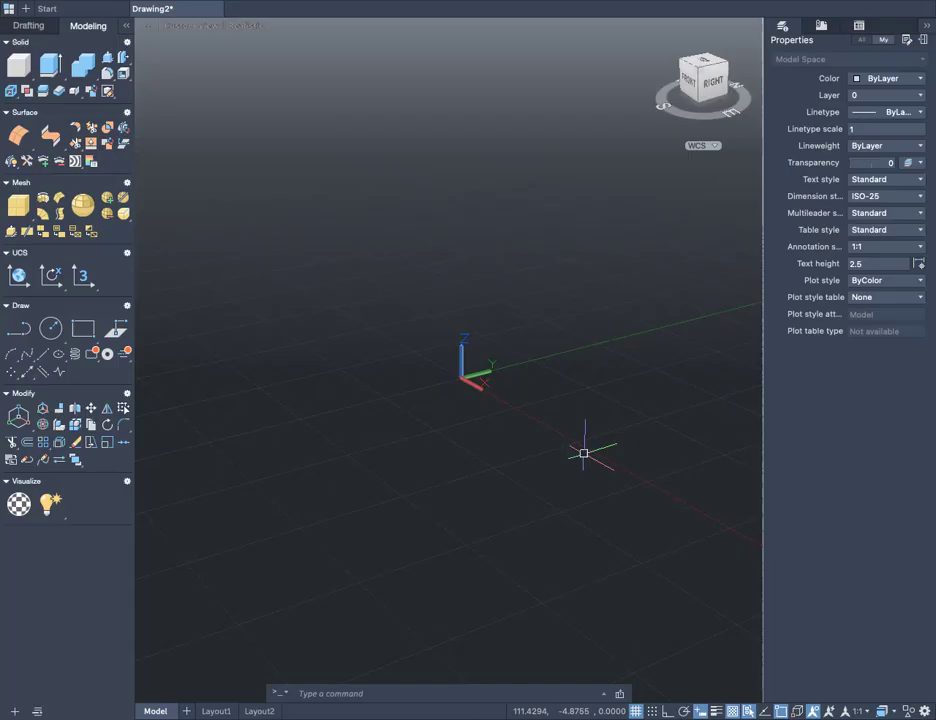
text(units)
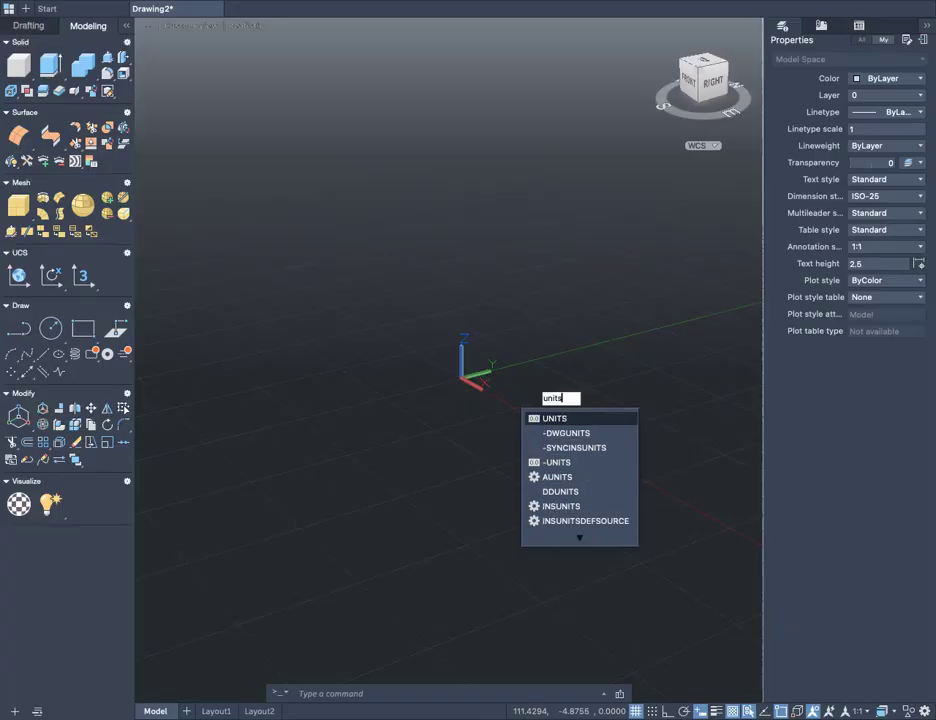
key(Return)
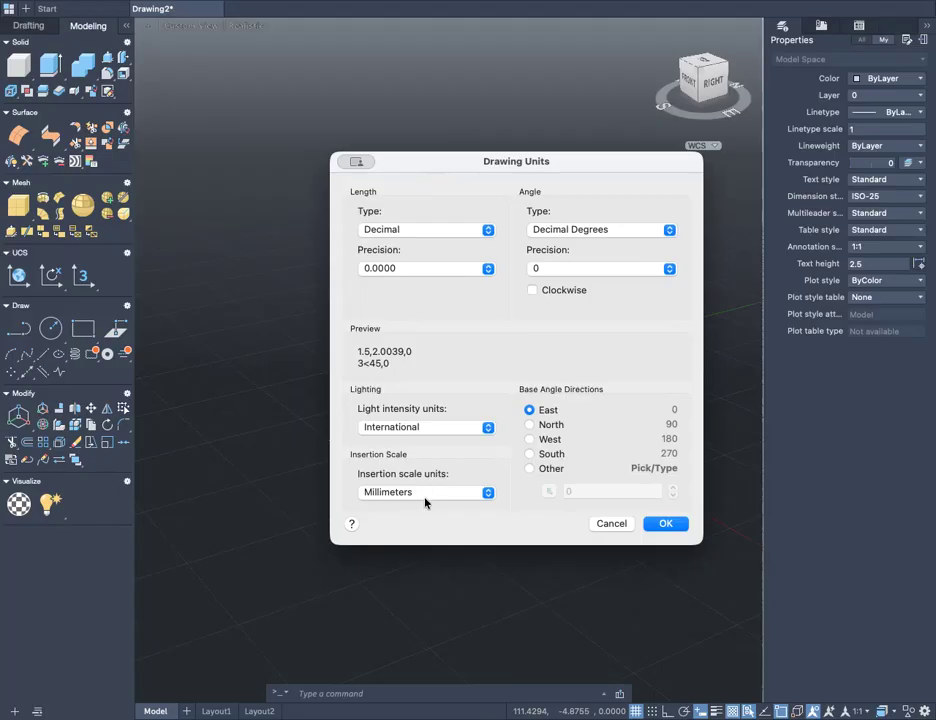
click(422, 493)
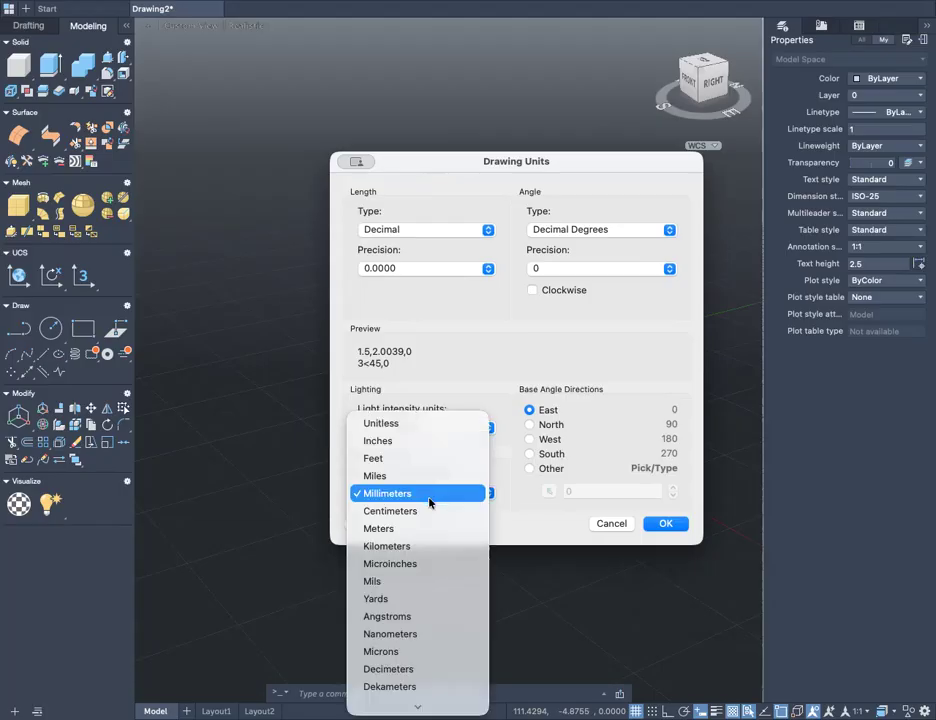
click(424, 516)
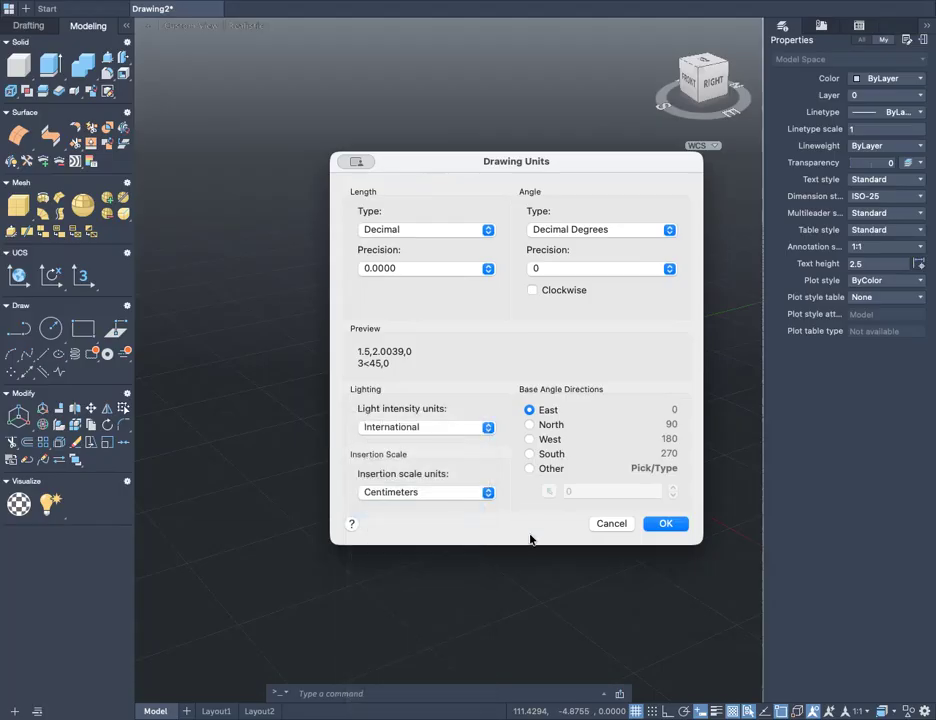
click(667, 524)
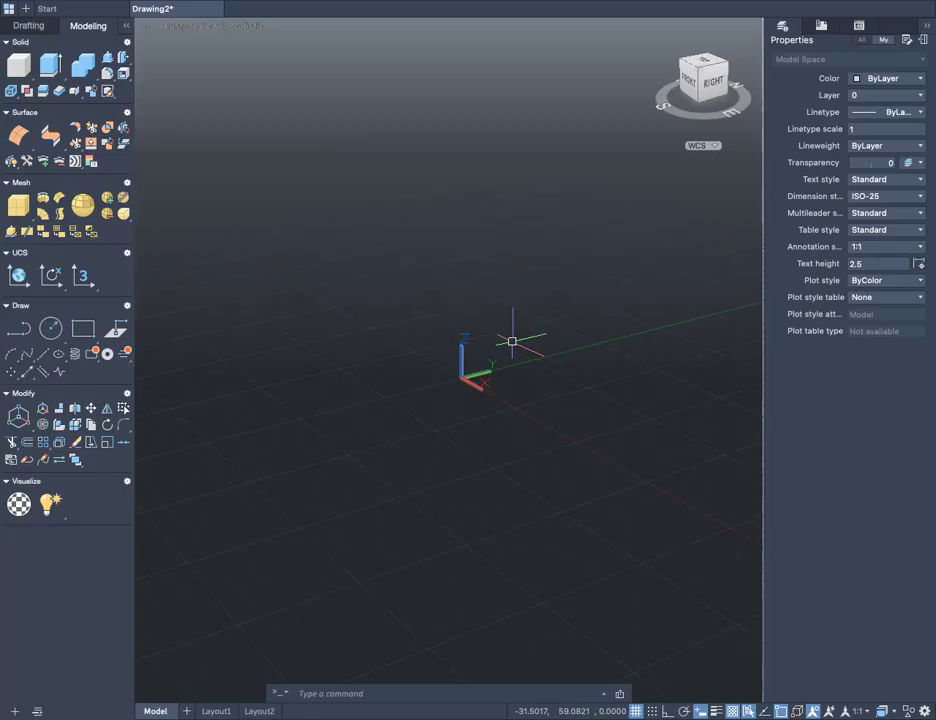
- Create a solid box starting at the origin with length 30, width 14 and height 27
click(300, 692)
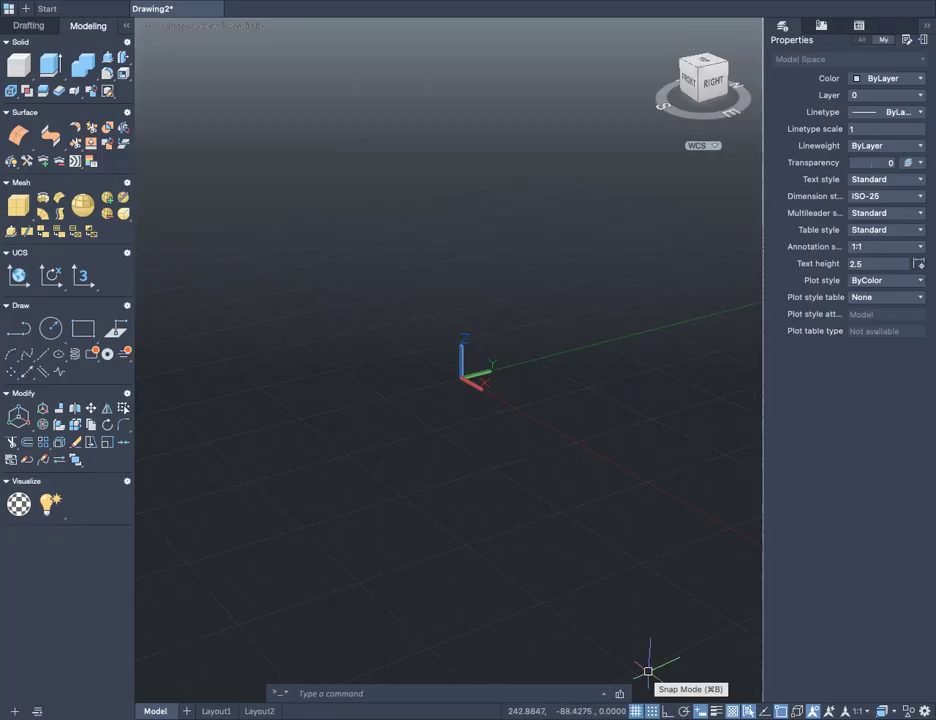
scroll(435, 401, up, 3)
scroll(535, 455, down, 2)
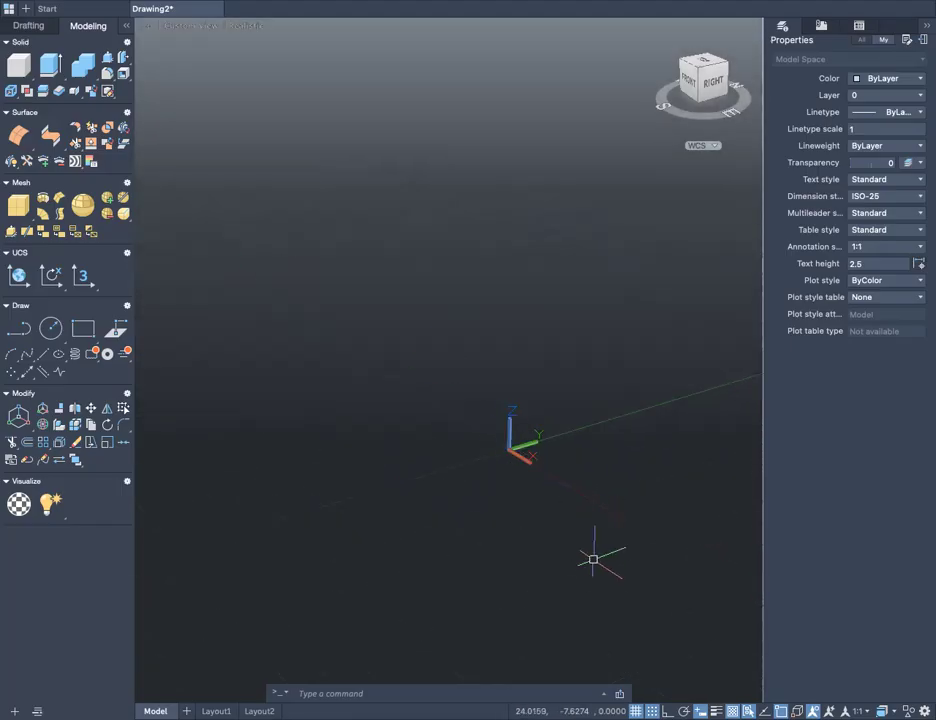
text(box)
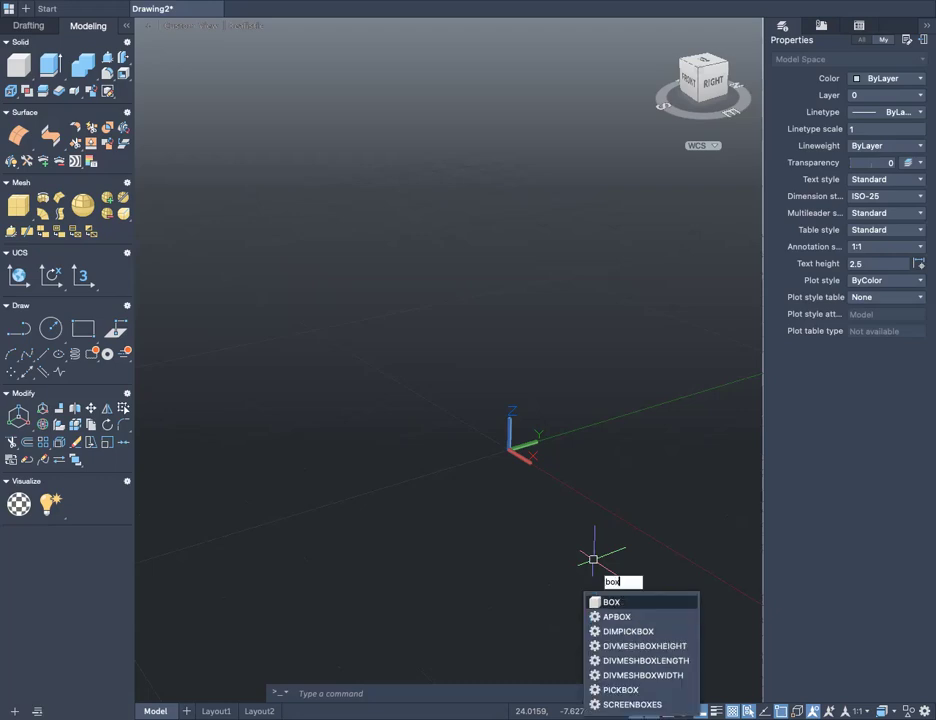
key(Return)
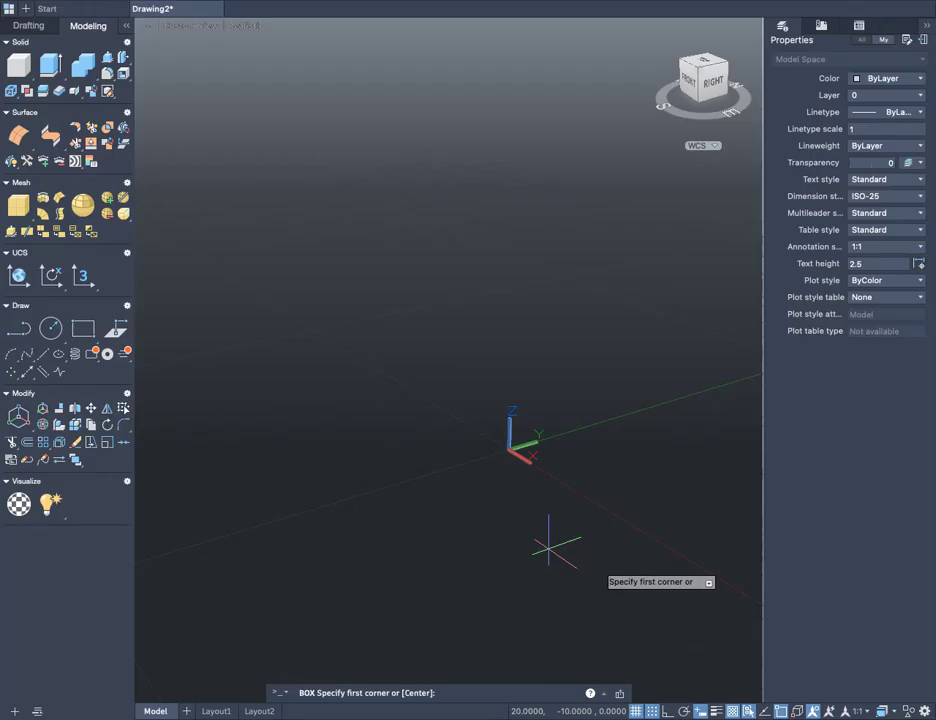
click(510, 453)
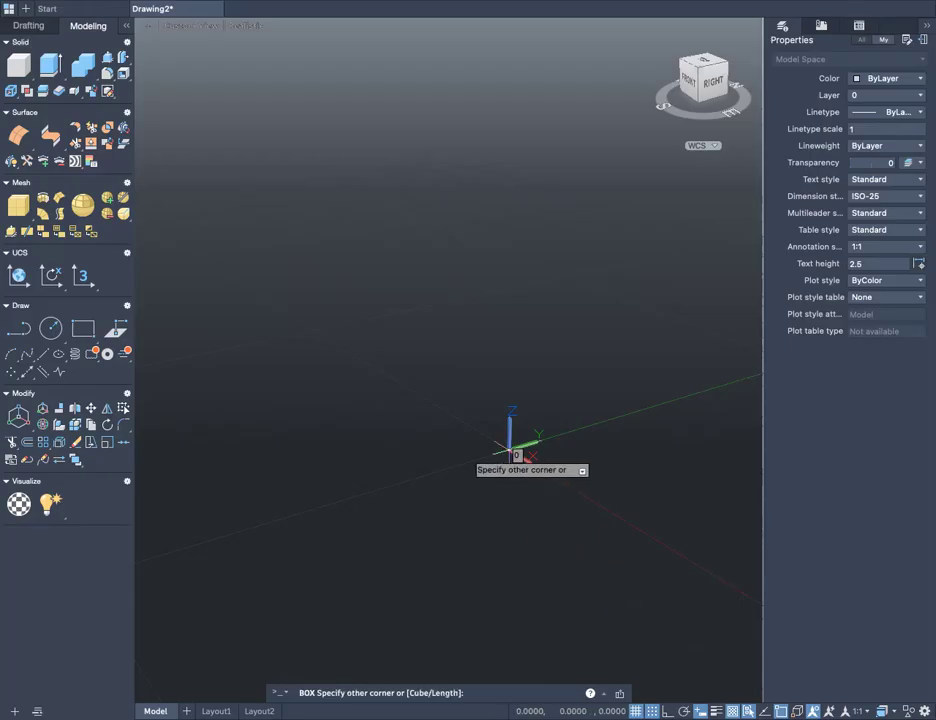
middle_drag(510, 452, 356, 476)
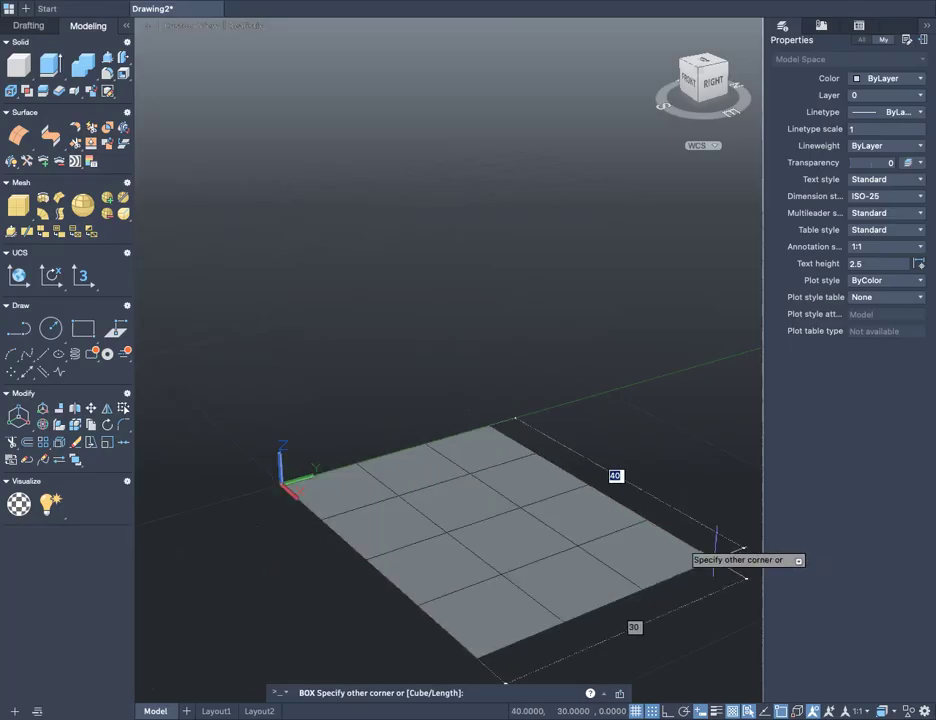
middle_drag(654, 522, 612, 528)
scroll(610, 525, right, 5)
scroll(608, 522, left, 2)
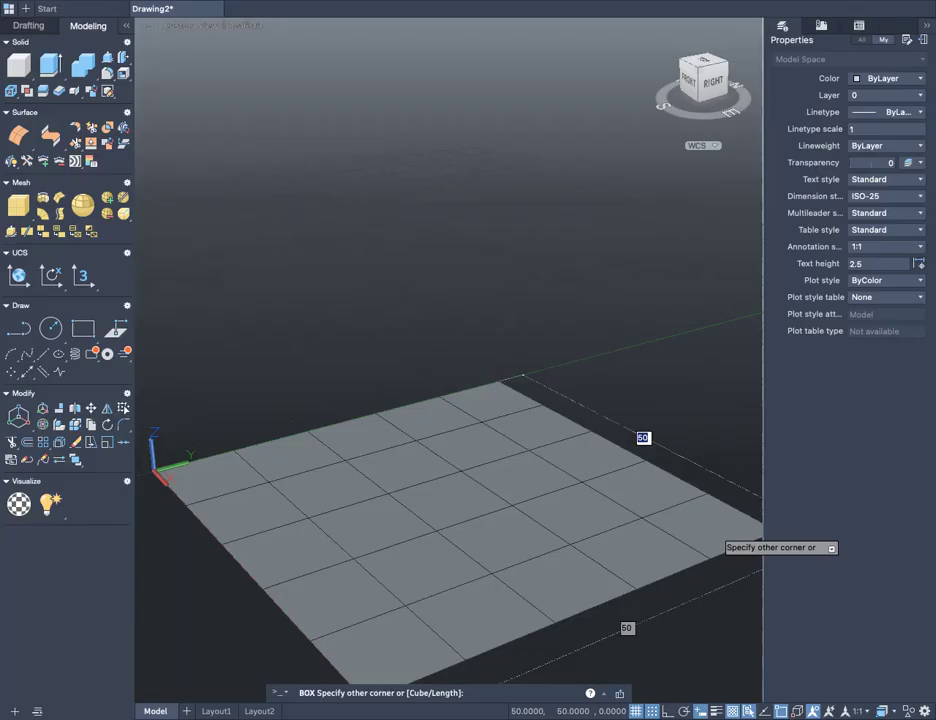
text(30)
key(Tab)
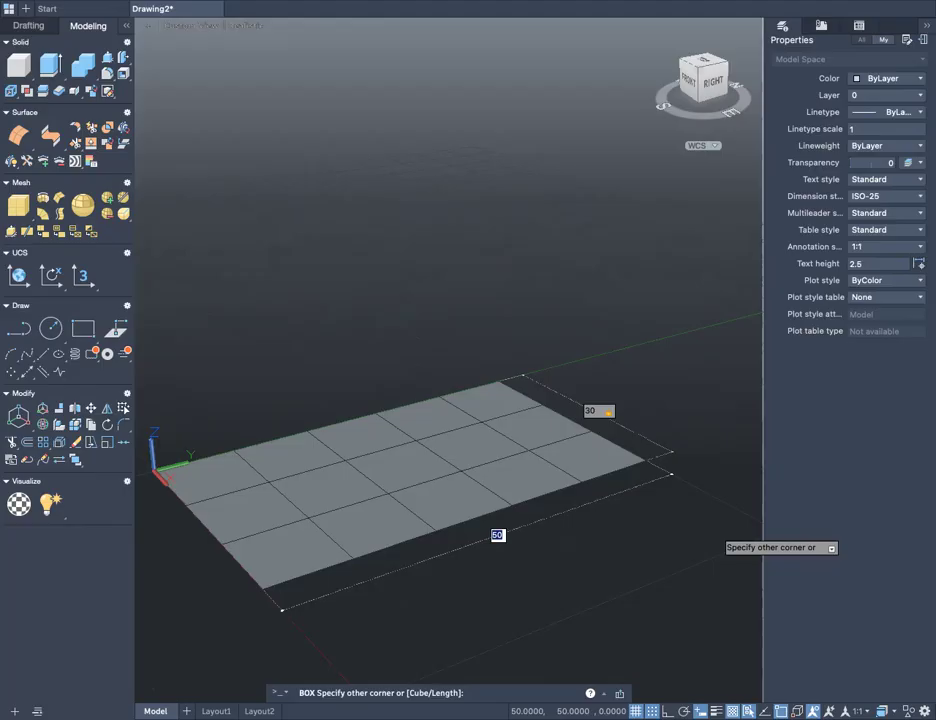
text(14)
key(Return)
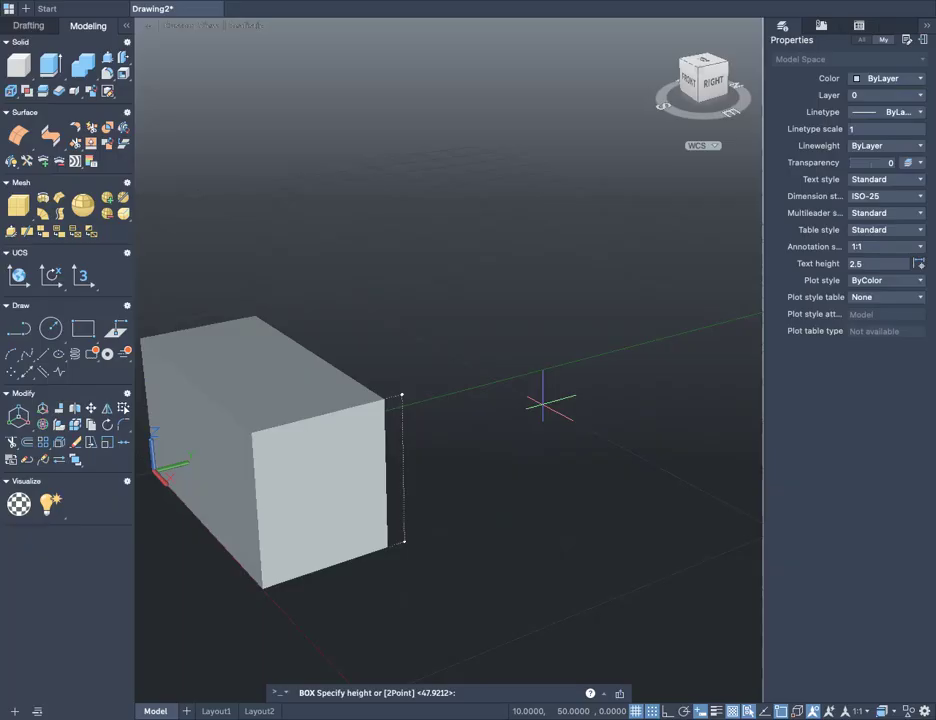
key(Return)
- Copy the box and paste the duplicate beside the original with a clear gap between them
mouse_move(483, 491)
middle_down()
mouse_move(680, 507)
mouse_move(673, 539)
mouse_move(601, 502)
middle_up()
scroll(627, 523, down, 3)
scroll(628, 523, up, 5)
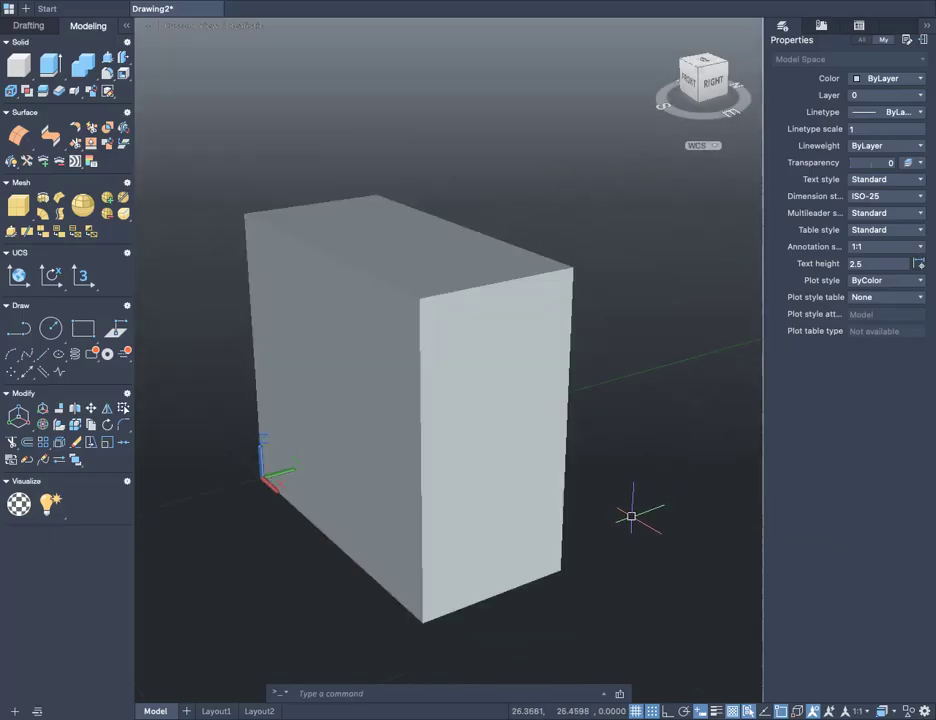
middle_drag(656, 482, 636, 537)
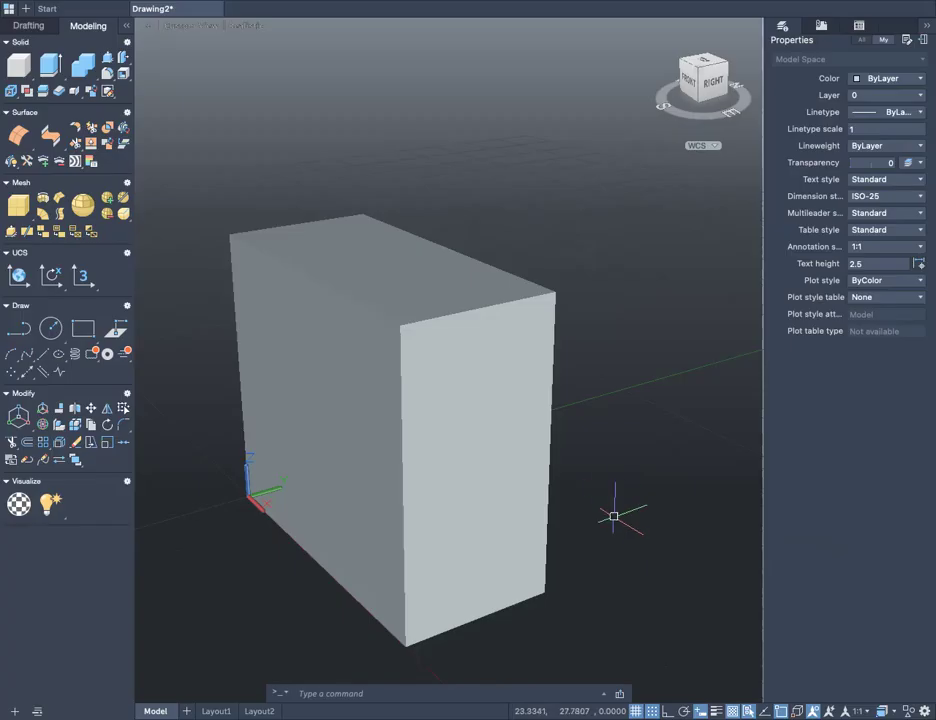
click(472, 432)
scroll(620, 507, down, 2)
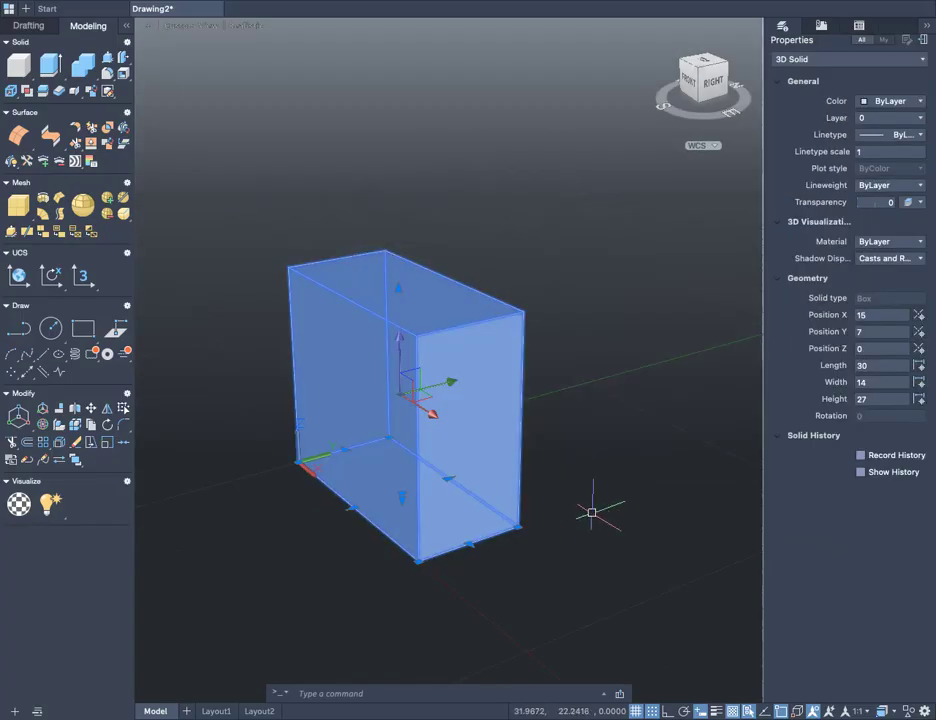
key(super+c)
key(super+v)
scroll(581, 493, down, 3)
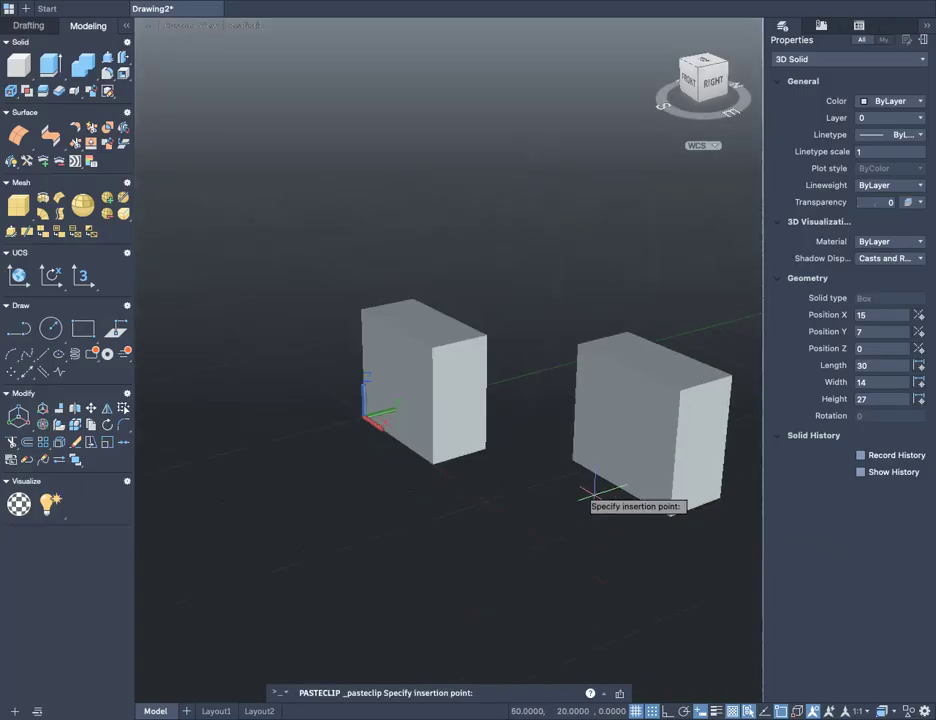
click(533, 457)
- Set the copied box's length to 27 in its properties
scroll(481, 432, up, 5)
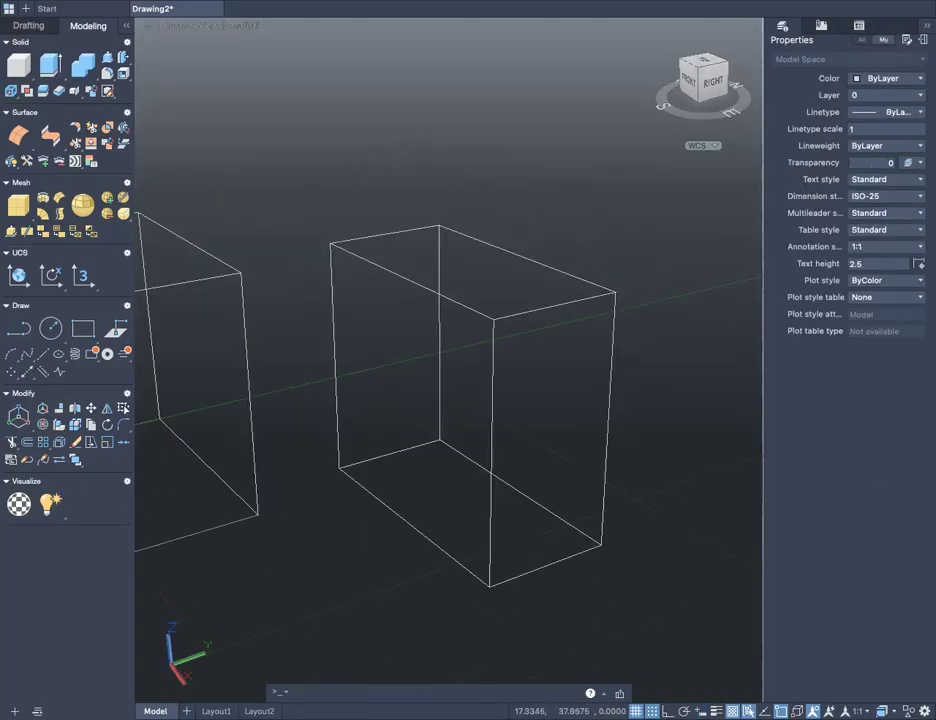
scroll(481, 432, up, 3)
scroll(520, 445, down, 3)
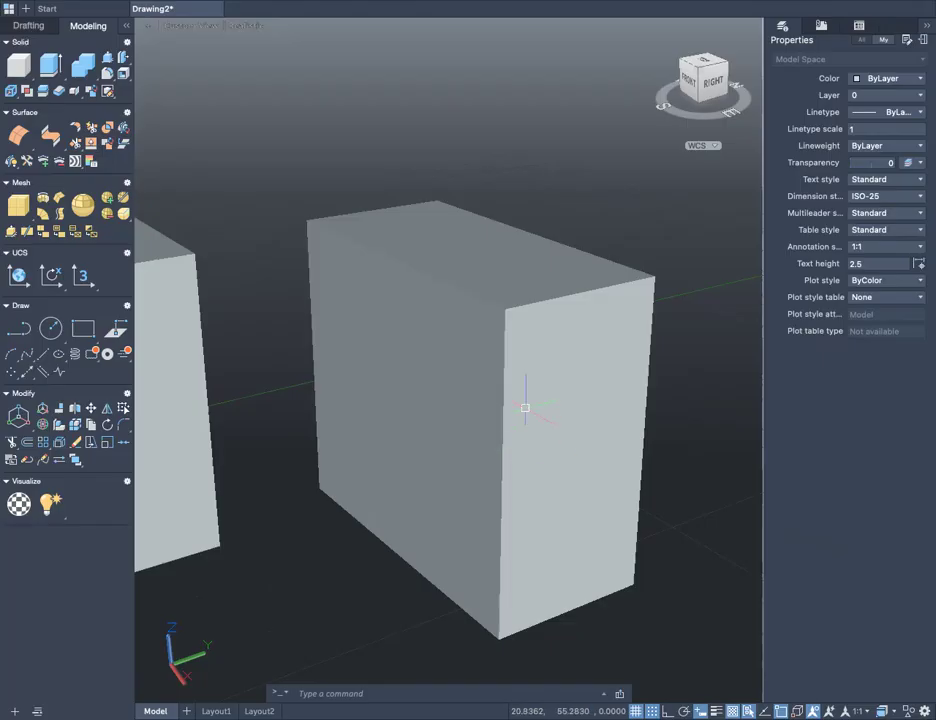
click(500, 440)
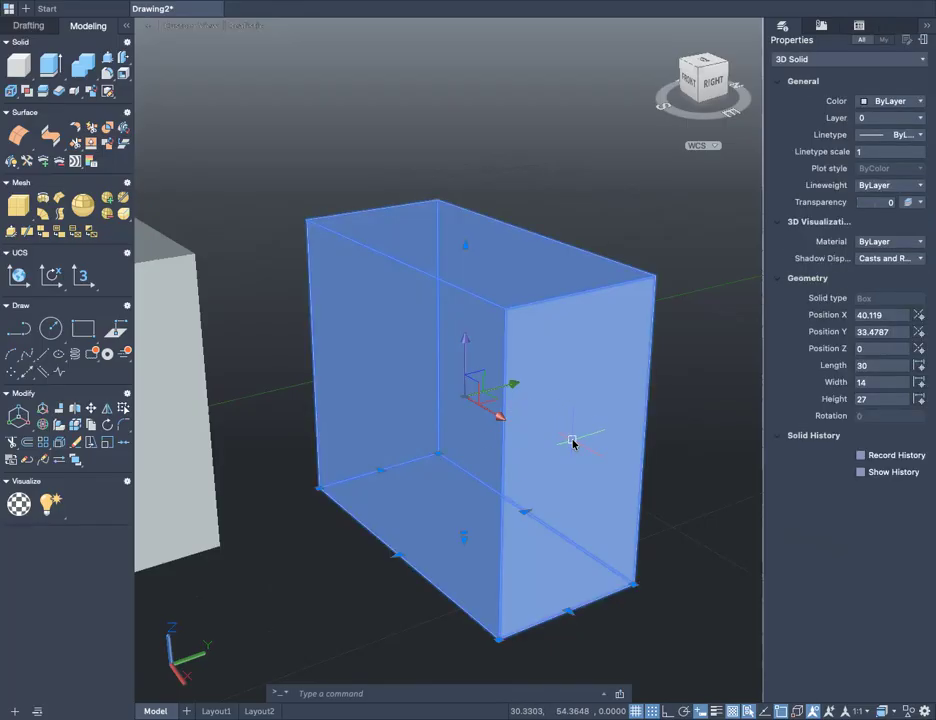
mouse_move(572, 441)
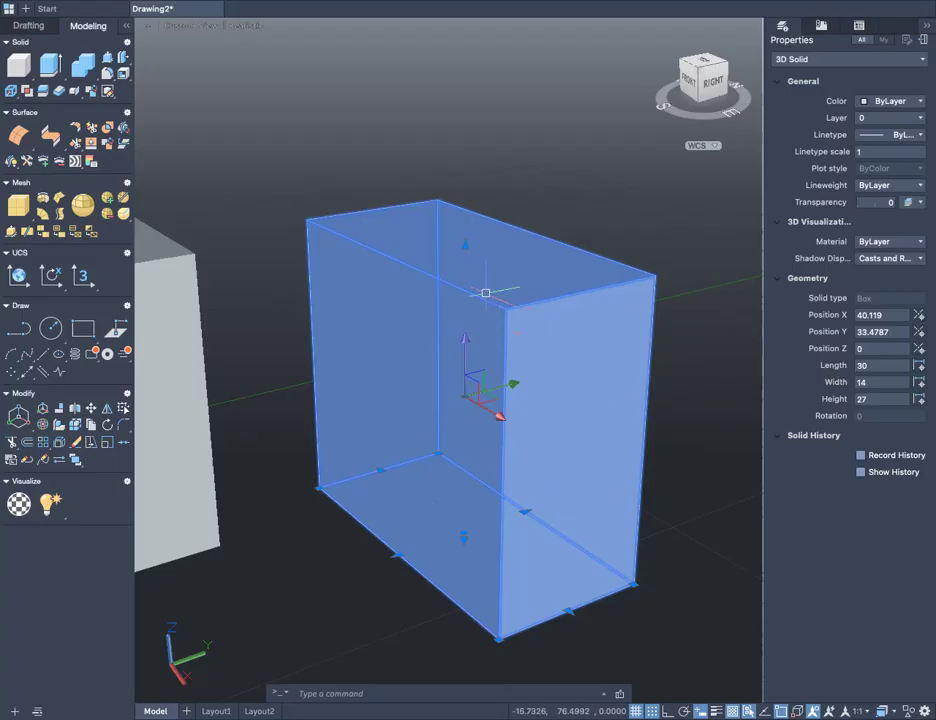
text(propert)
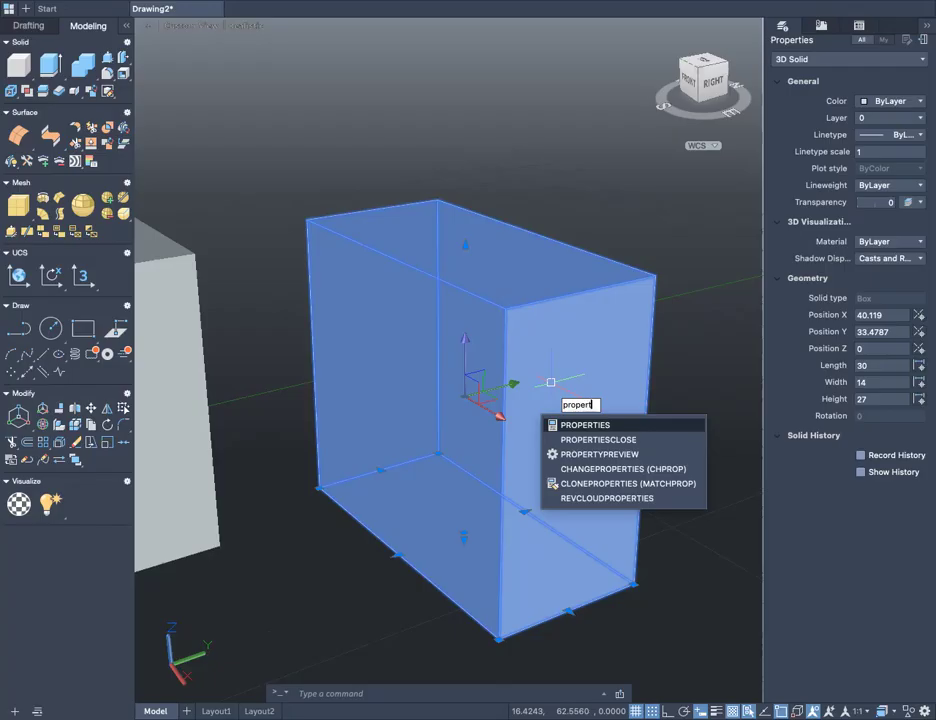
key(Return)
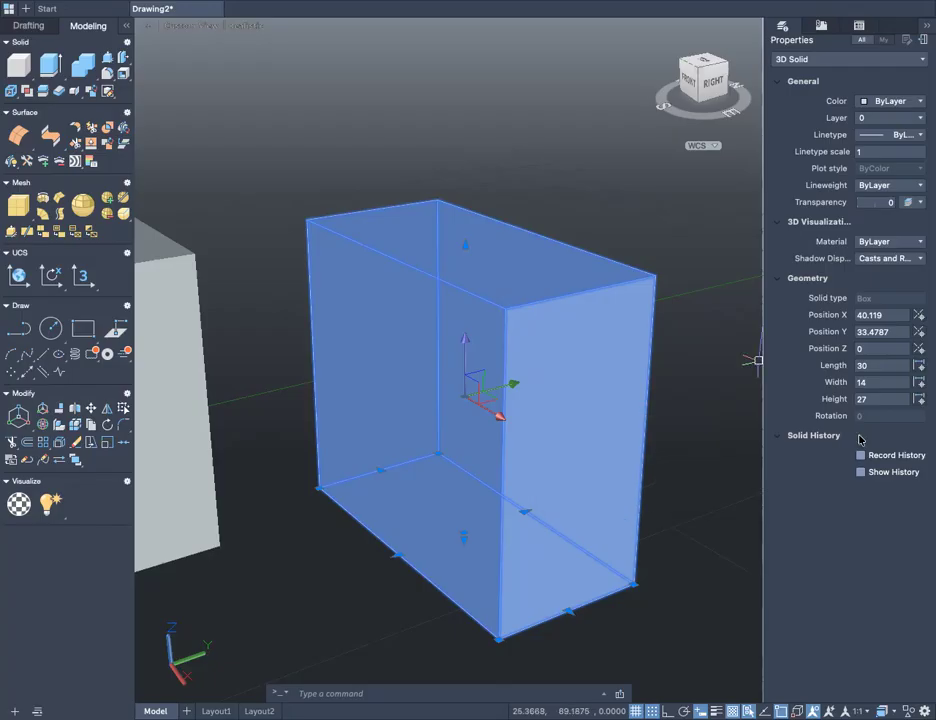
click(866, 366)
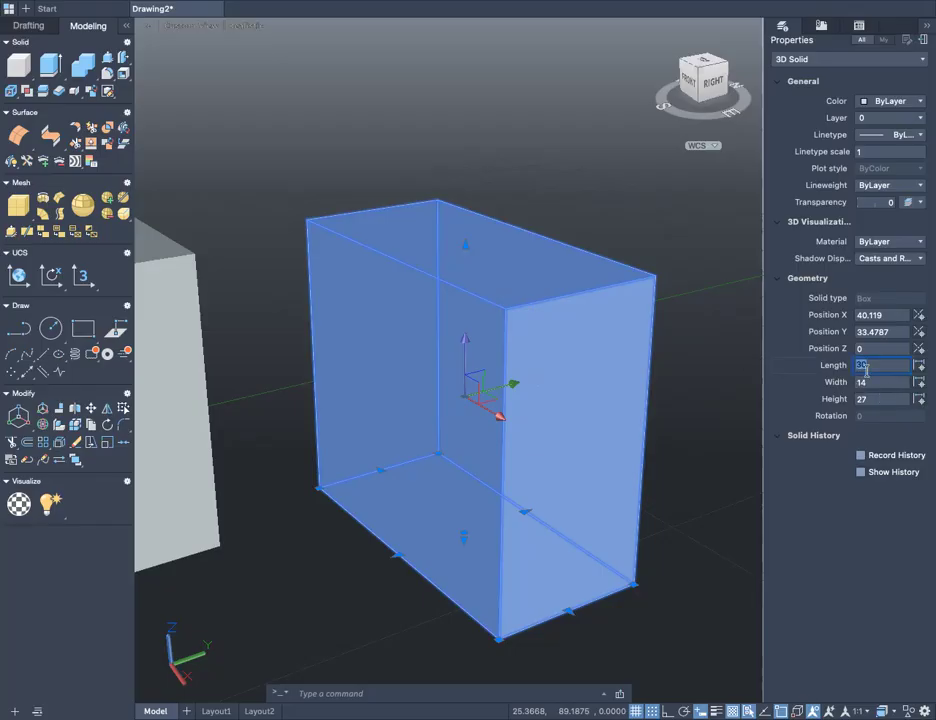
text(27)
key(Return)
- Set the copied box's width to 13 and its height to 25.5
click(876, 386)
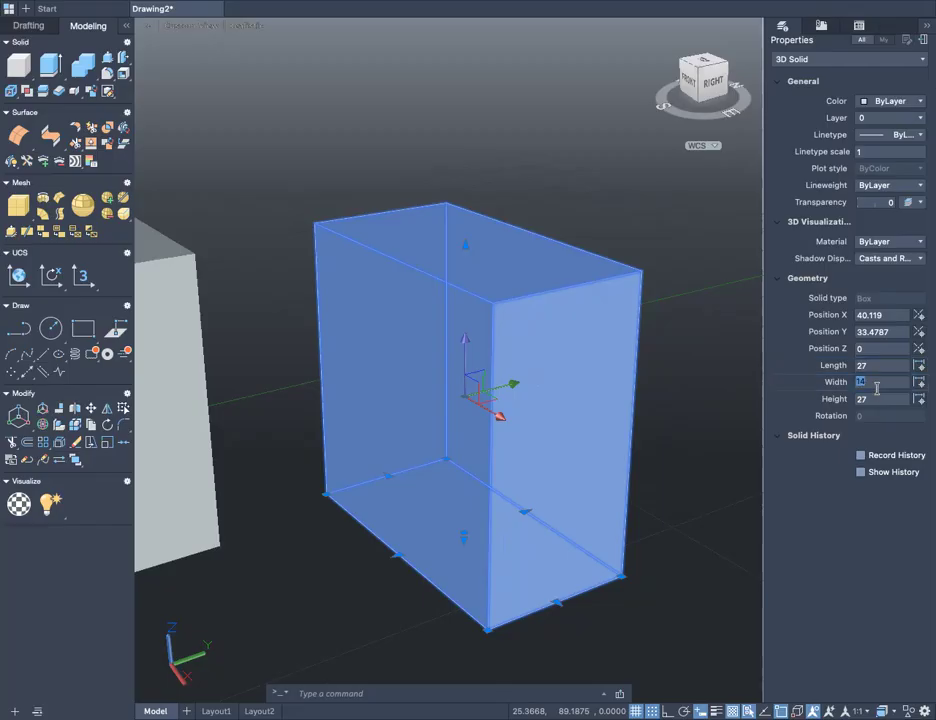
text(4)
key(BackSpace)
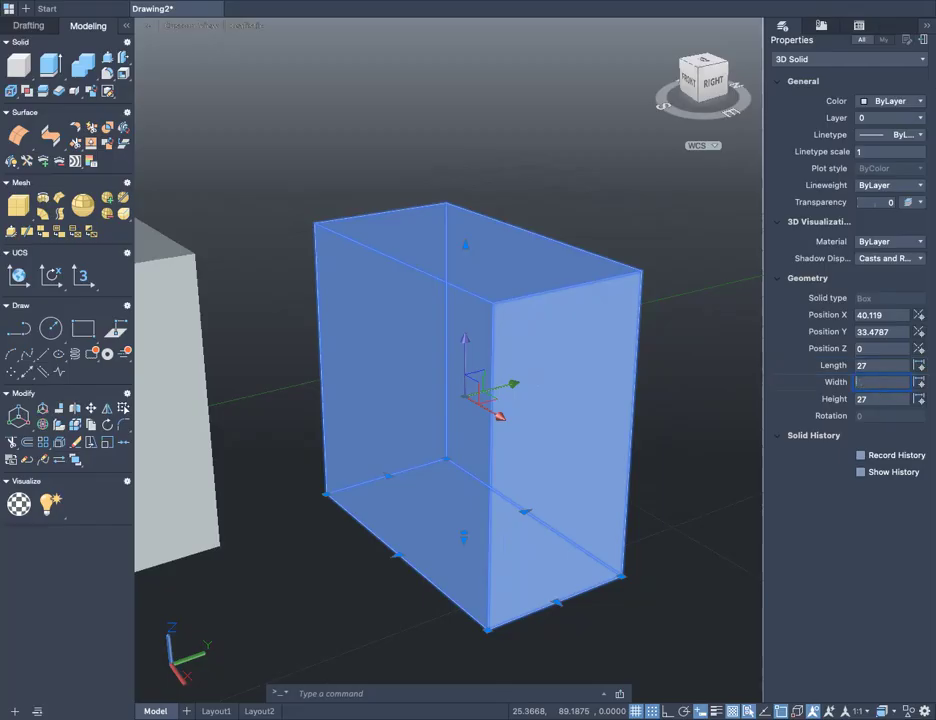
text(13)
key(Return)
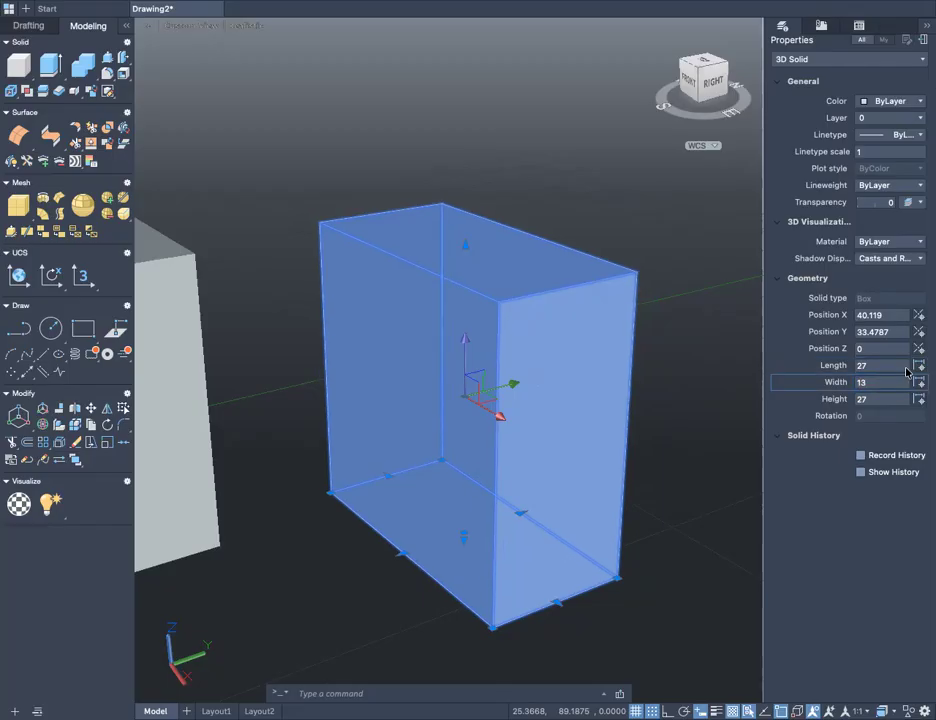
click(877, 402)
text(25.5)
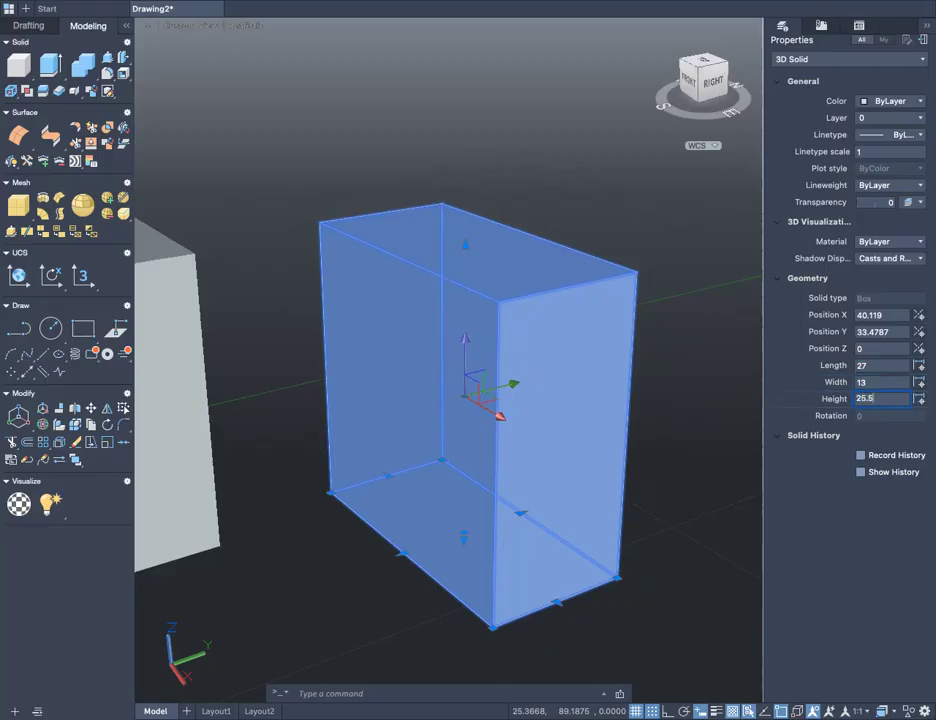
key(Return)
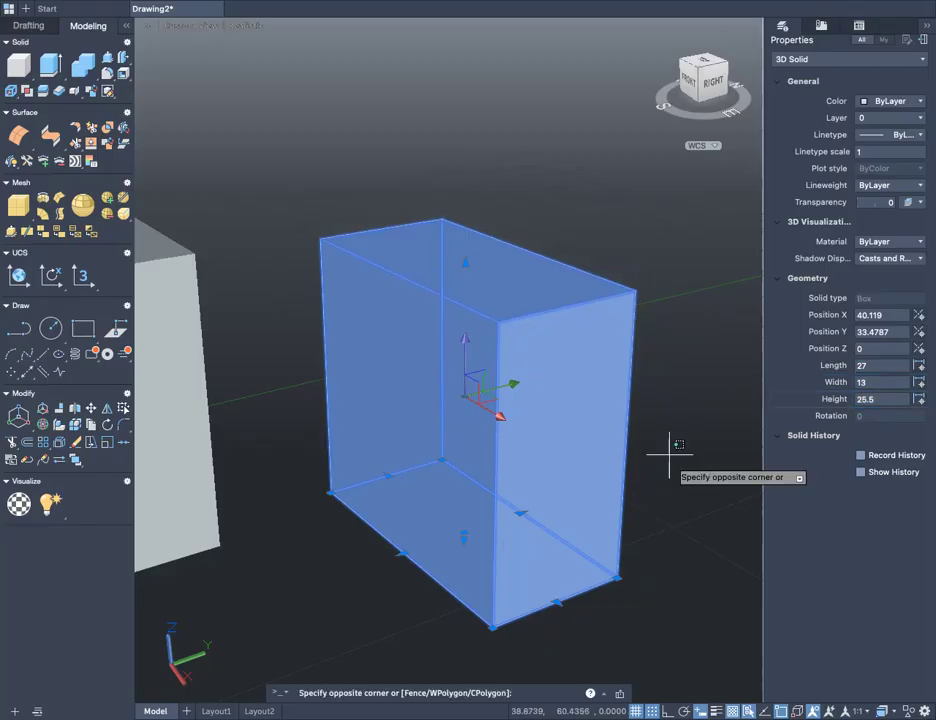
- Deselect the copied box and switch the viewport's visual style to Wireframe
key(Escape)
key(Escape)
scroll(665, 477, down, 3)
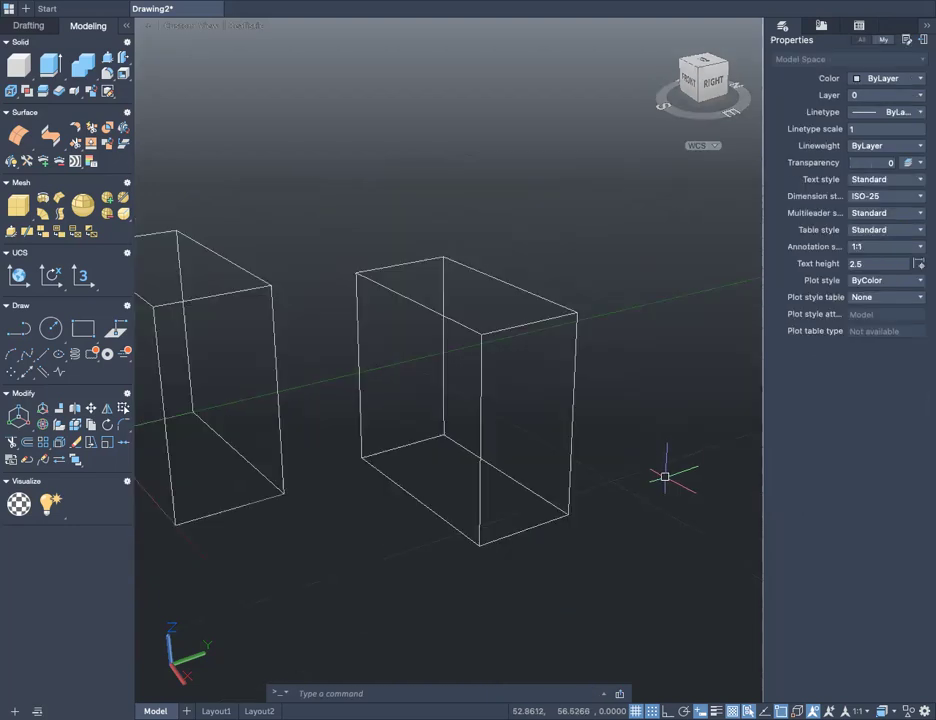
middle_drag(156, 425, 286, 434)
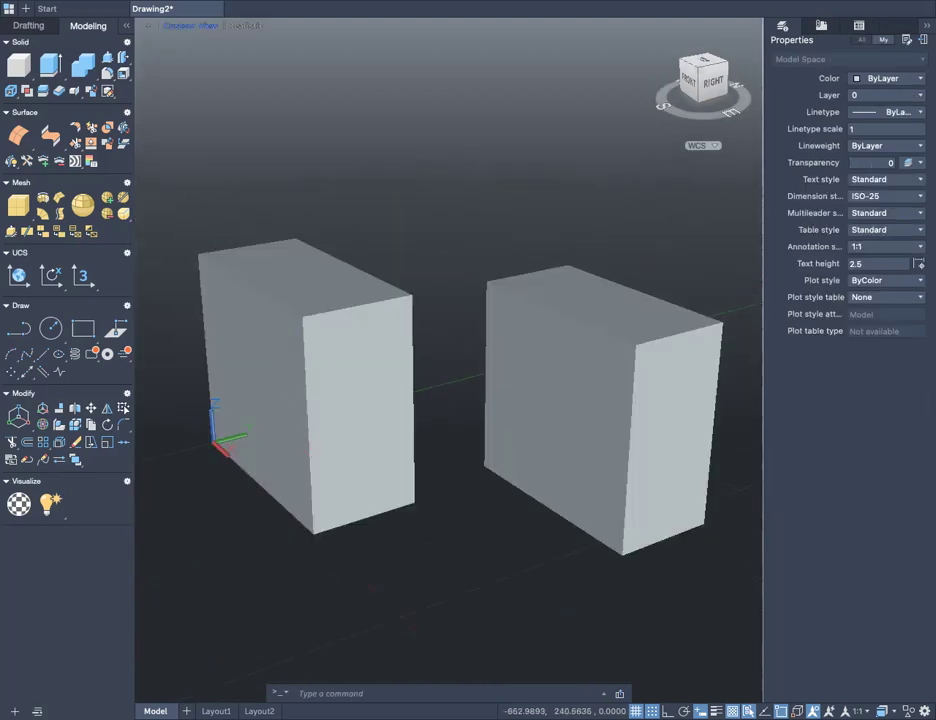
click(240, 27)
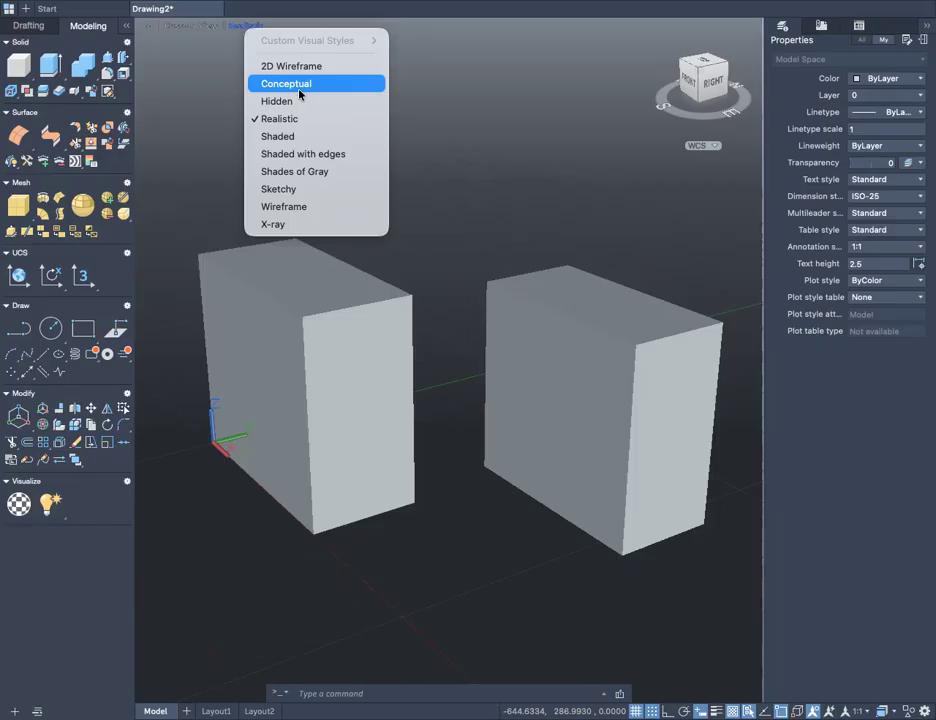
click(314, 206)
scroll(372, 382, up, 3)
scroll(447, 463, down, 2)
scroll(447, 463, up, 2)
scroll(453, 437, down, 2)
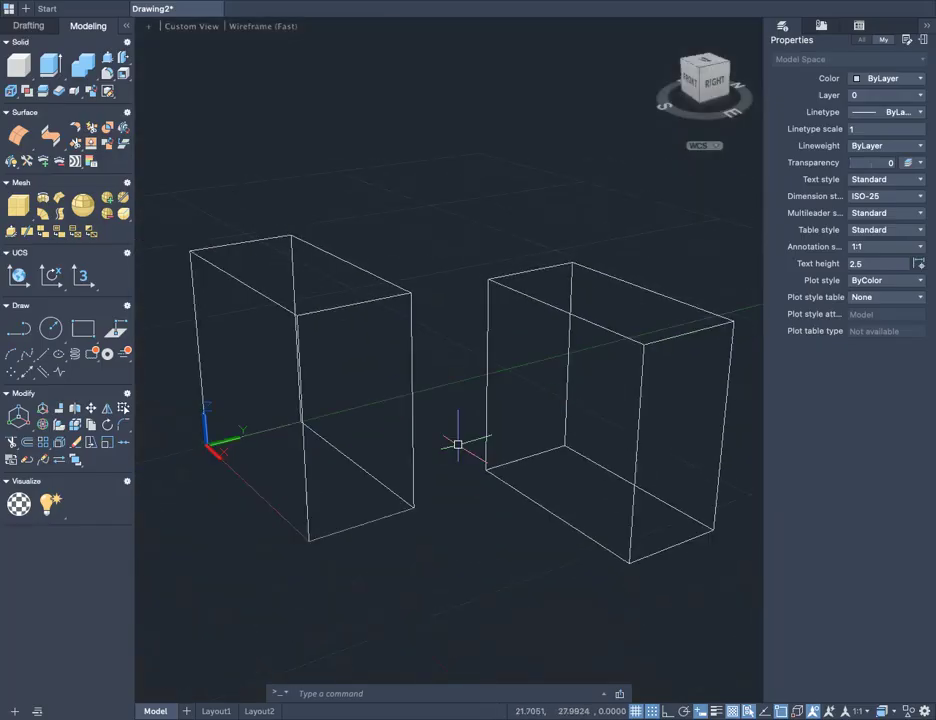
scroll(449, 432, down, 3)
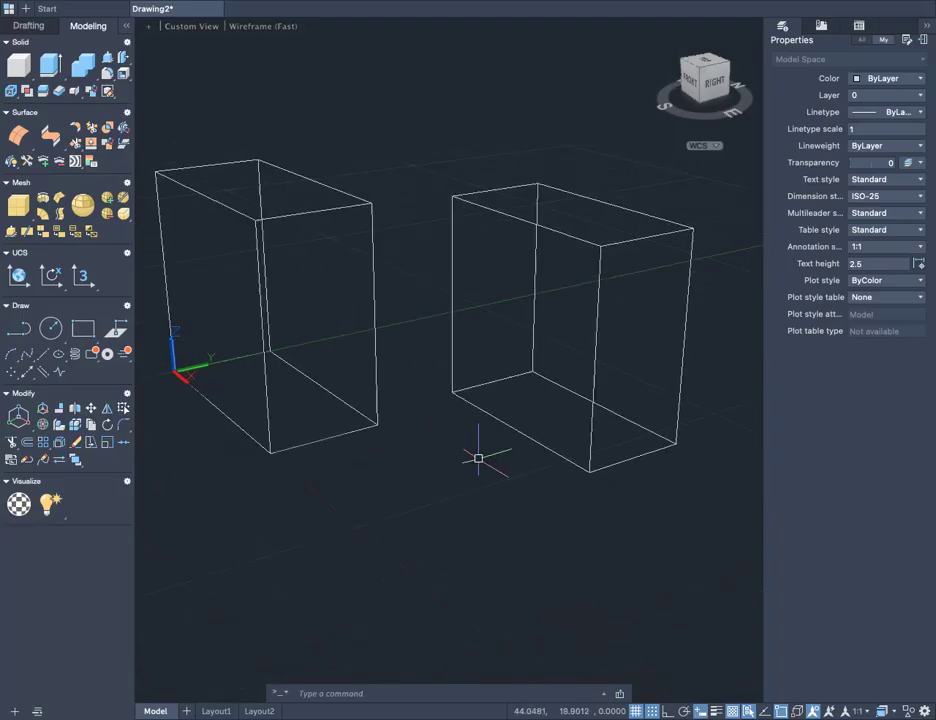
- Start the Line command, turn grid snap off, and check which object snap modes are enabled
text(l)
key(Return)
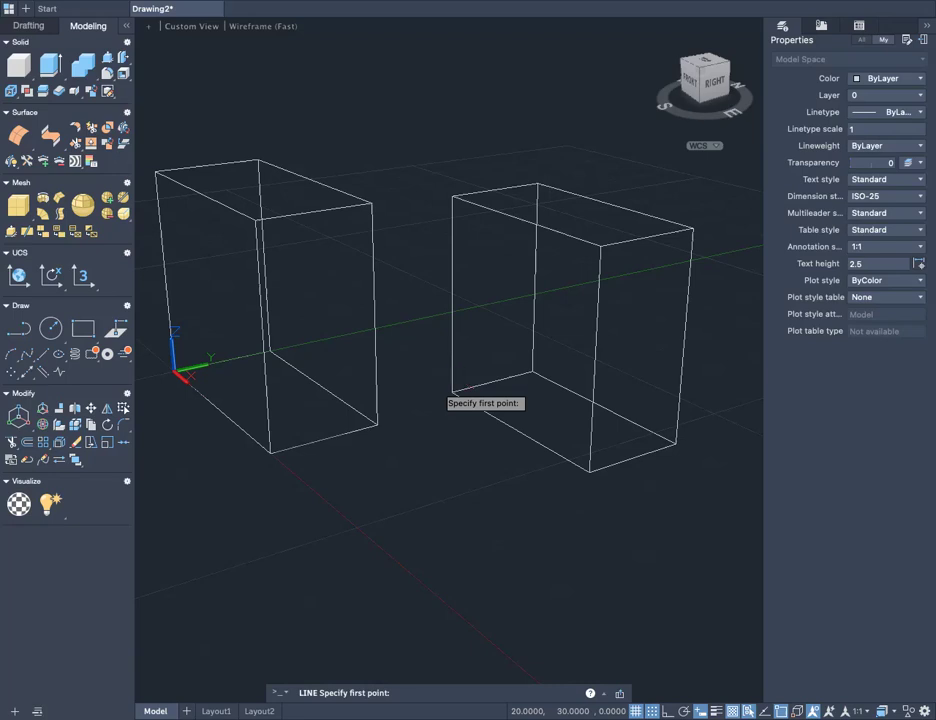
key(F9)
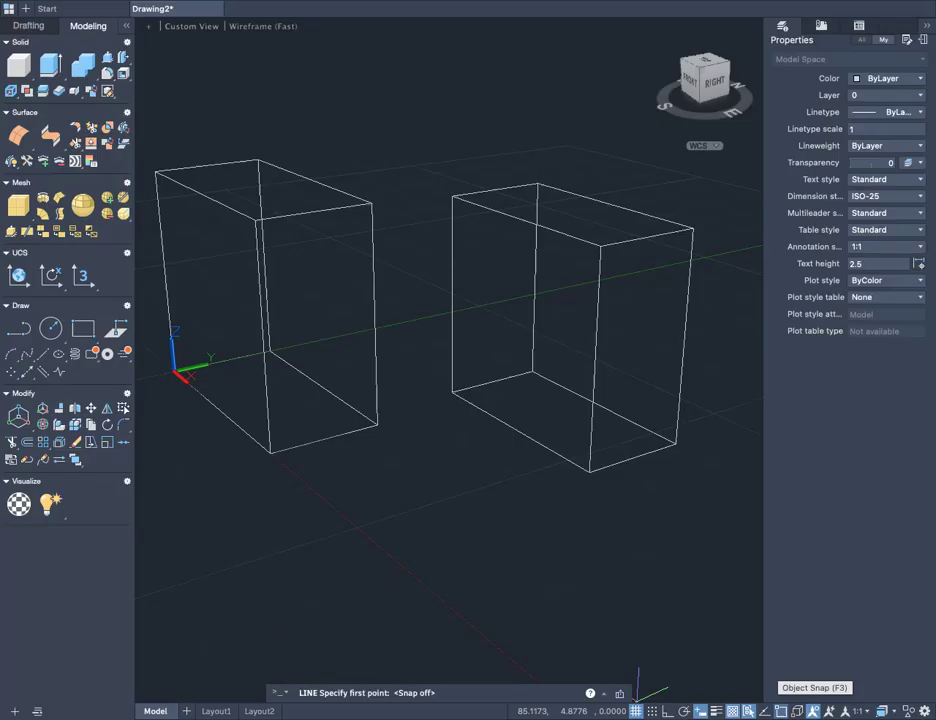
click(783, 711)
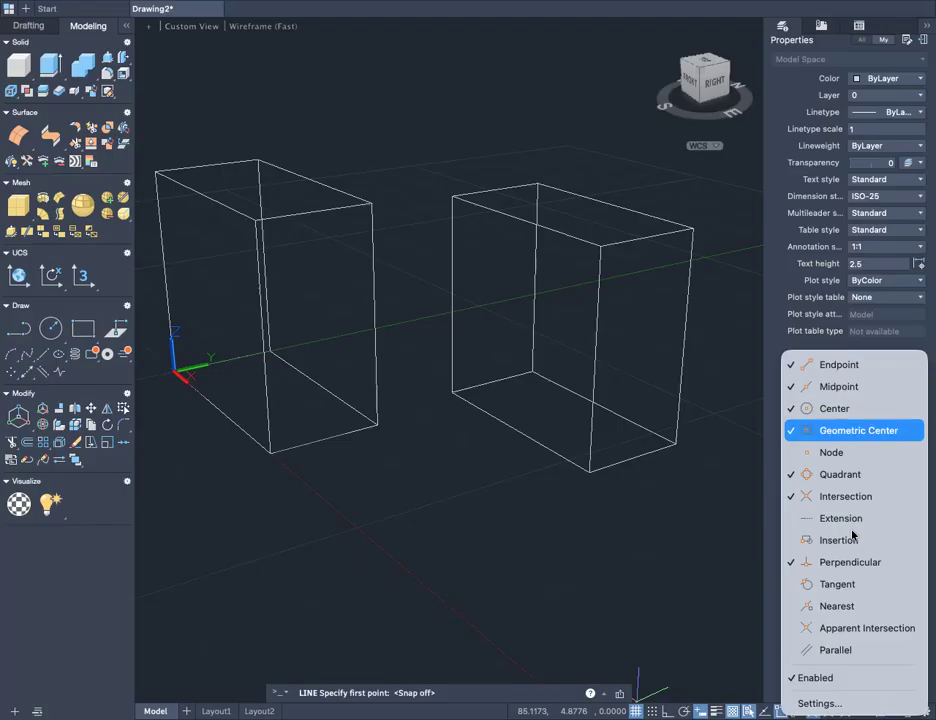
click(751, 576)
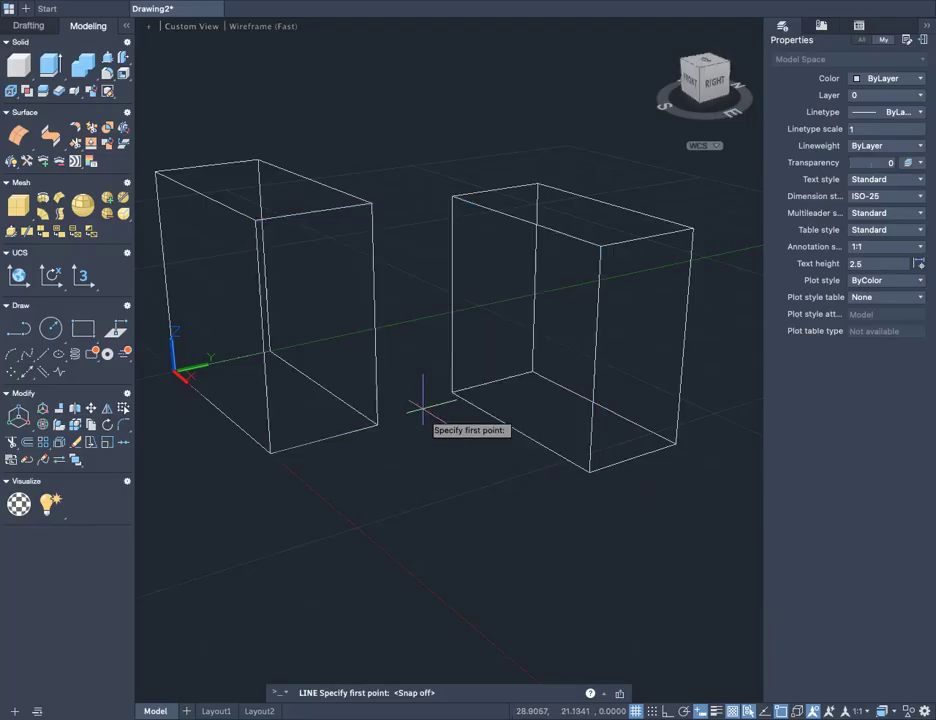
scroll(464, 422, up, 3)
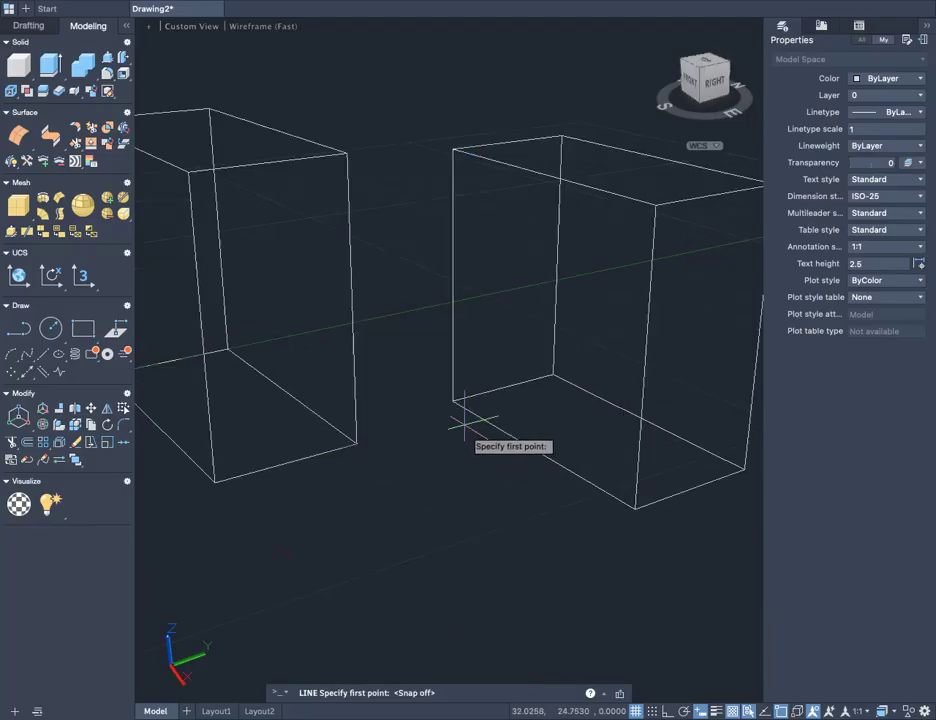
middle_drag(440, 444, 532, 488)
scroll(664, 595, up, 3)
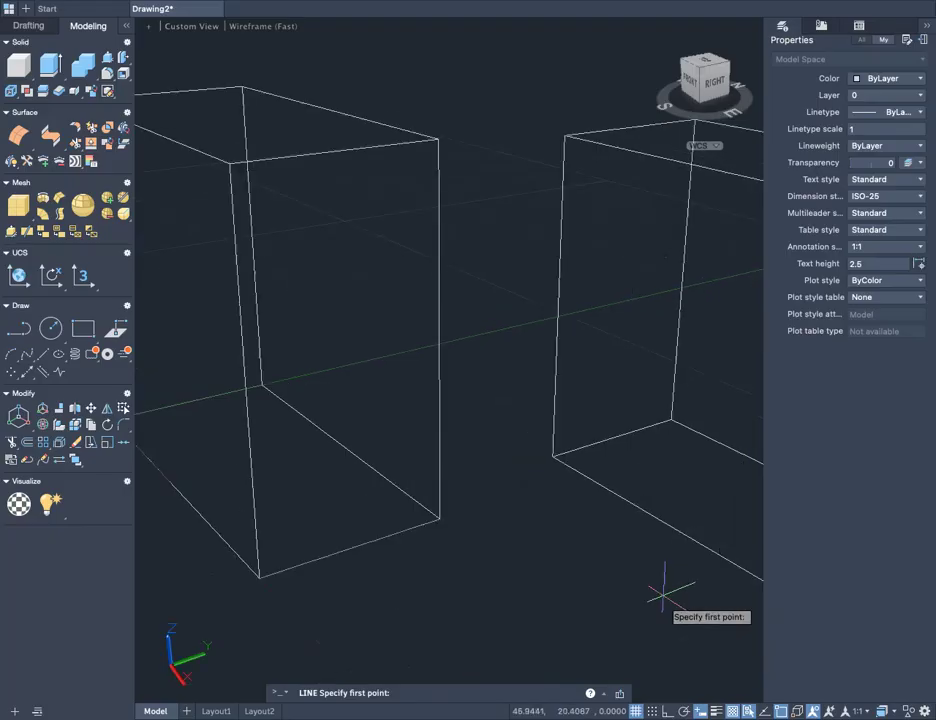
scroll(659, 594, down, 4)
middle_drag(601, 545, 572, 537)
scroll(567, 467, down, 3)
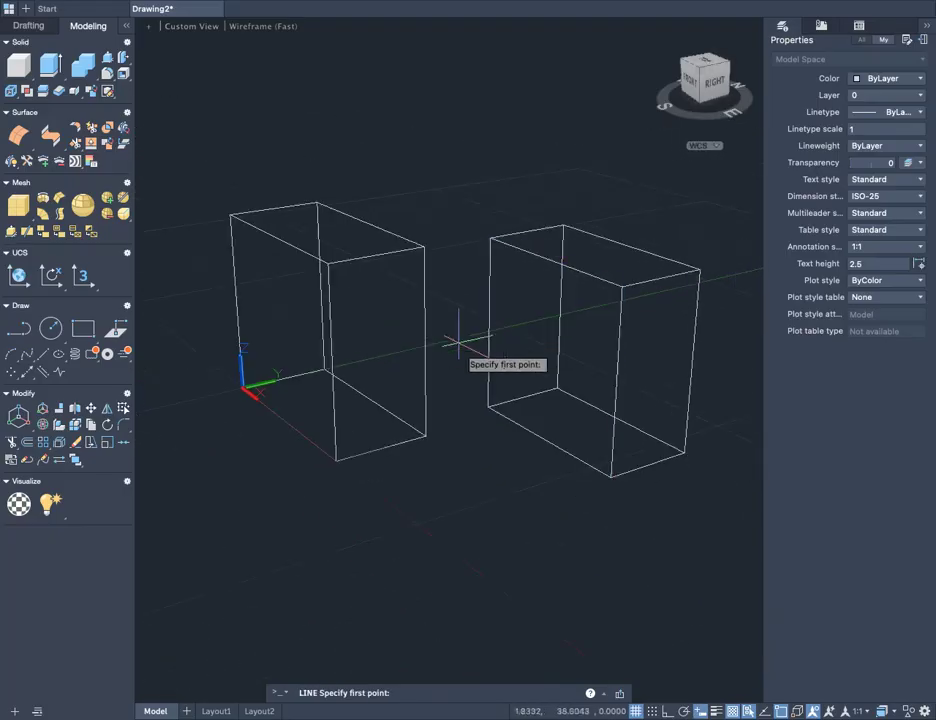
scroll(449, 333, up, 2)
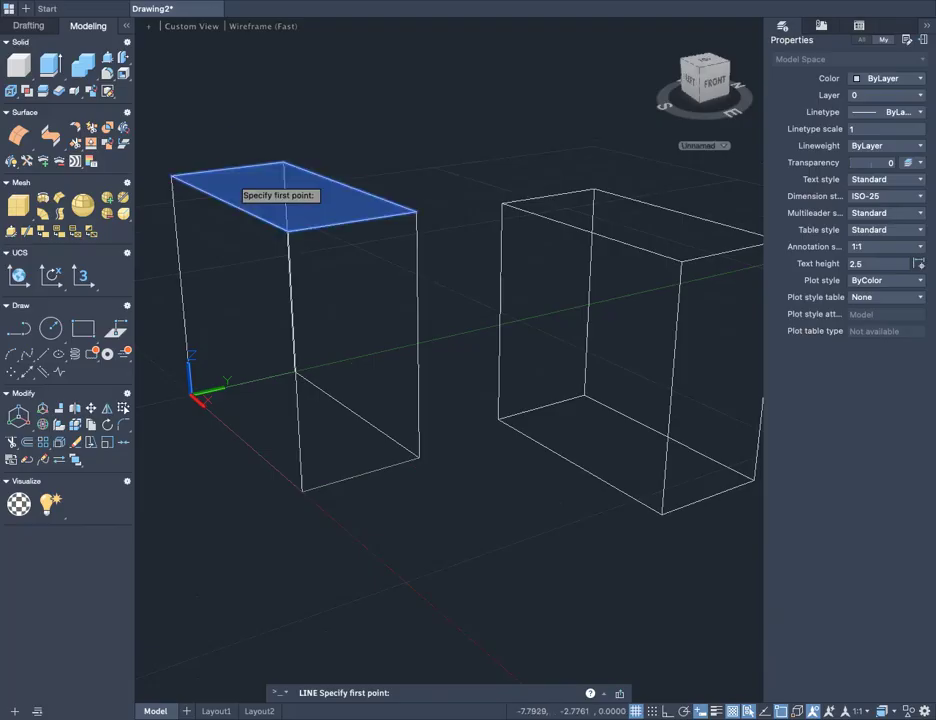
middle_drag(388, 158, 480, 191)
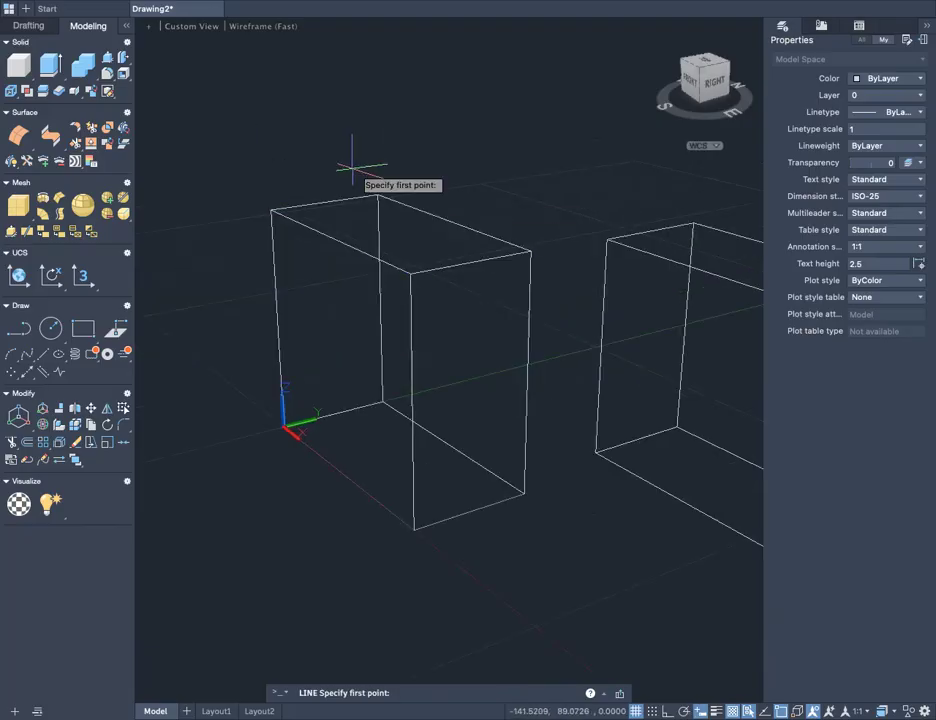
text(line)
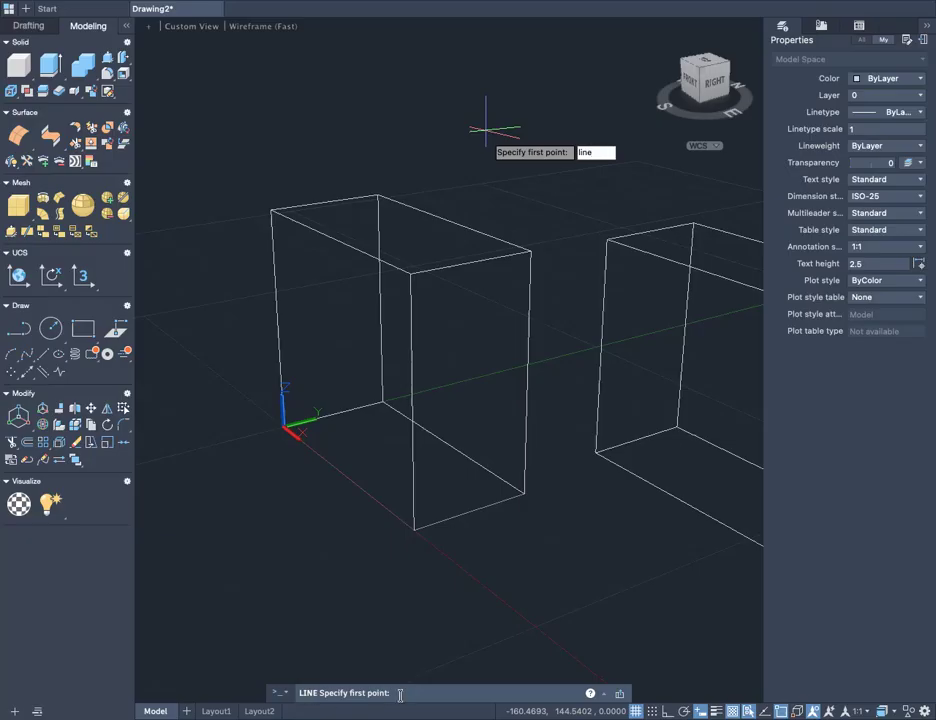
click(331, 167)
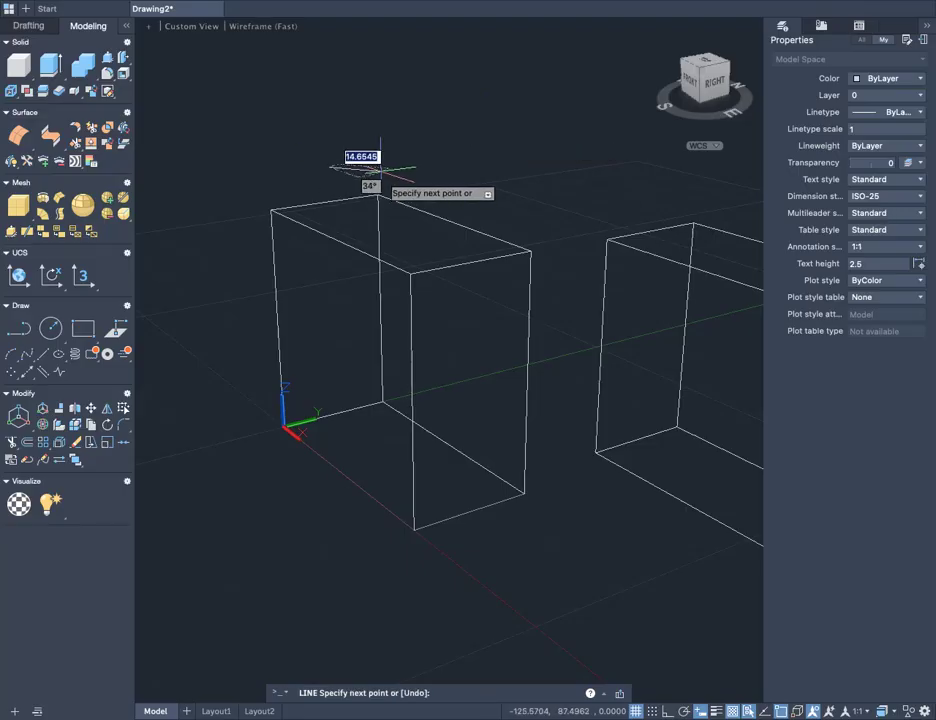
key(Escape)
- Draw a line across the original box's top face, joining the midpoints of its two short edges
key(Return)
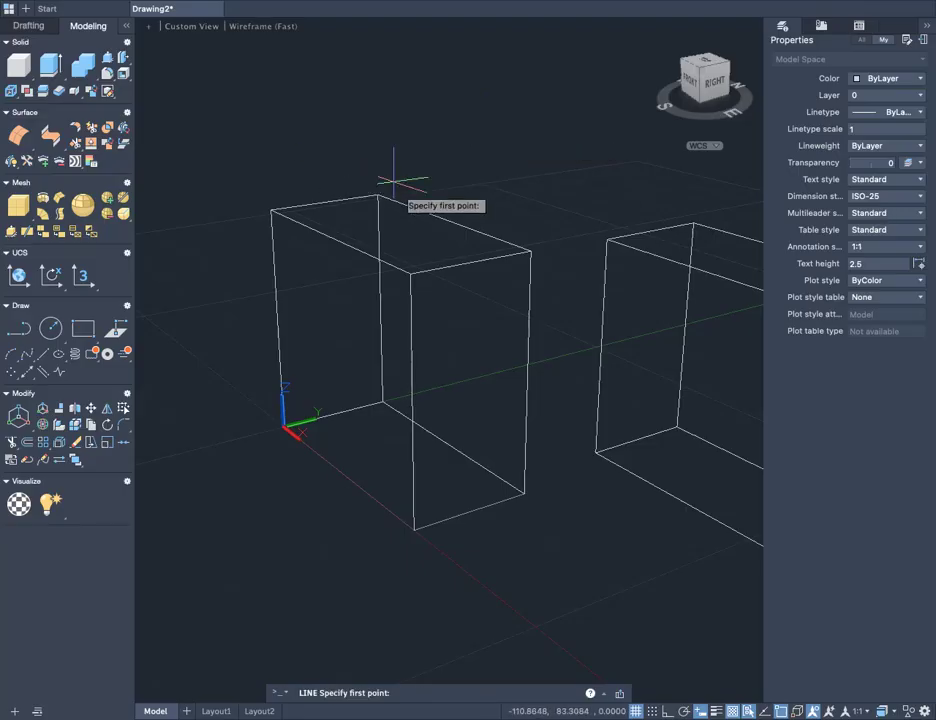
click(328, 202)
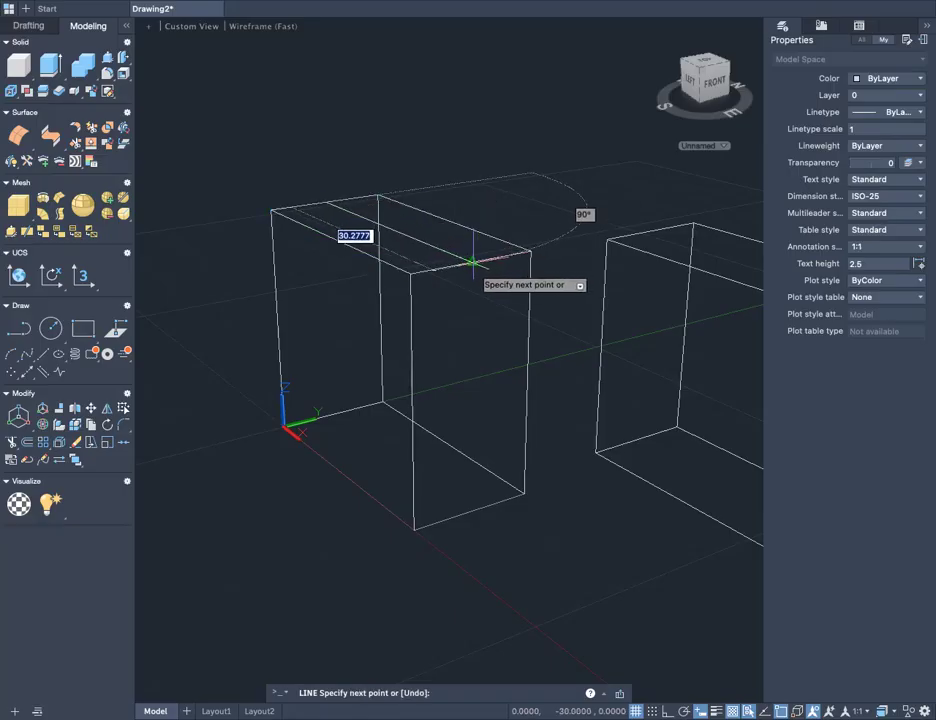
click(470, 263)
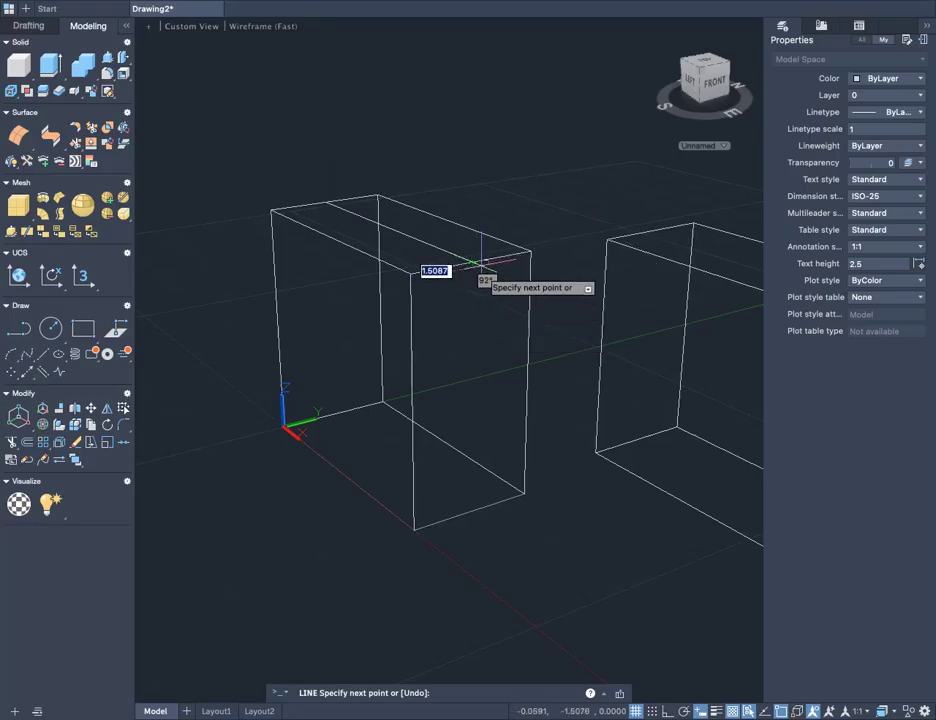
key(Escape)
- Draw a matching centre line on the smaller box's top face between the midpoints of its short edges
shift+middle_drag(541, 439, 475, 370)
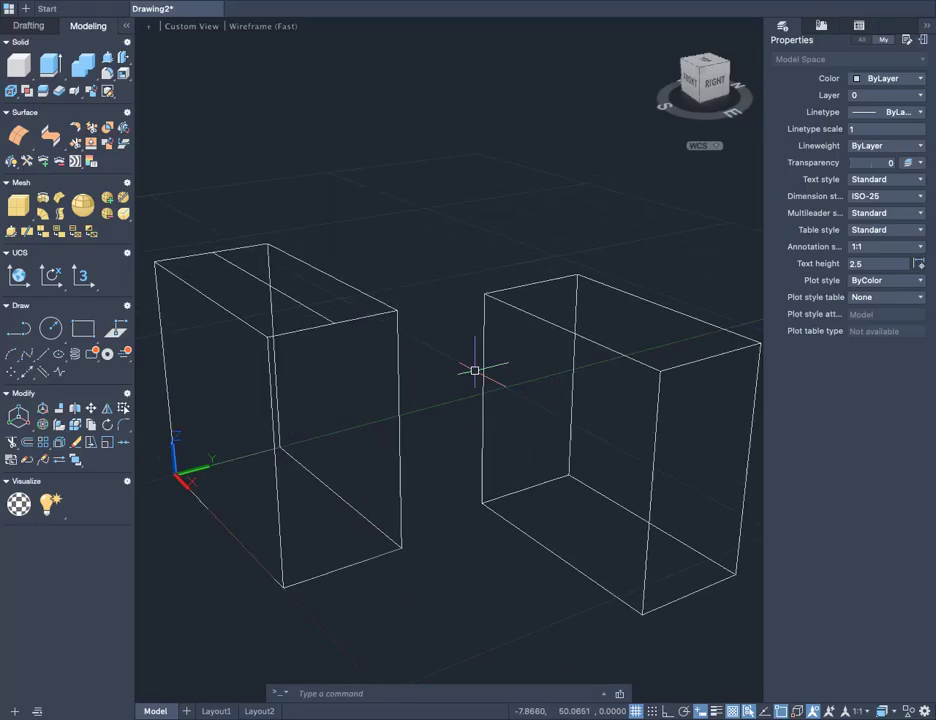
scroll(475, 370, up, 2)
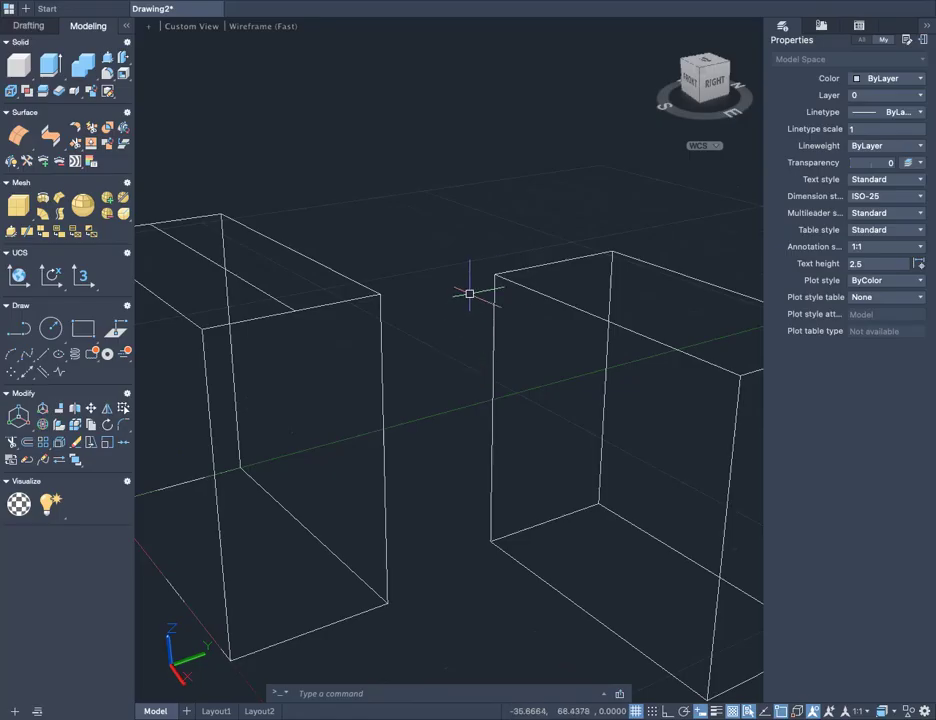
key(Return)
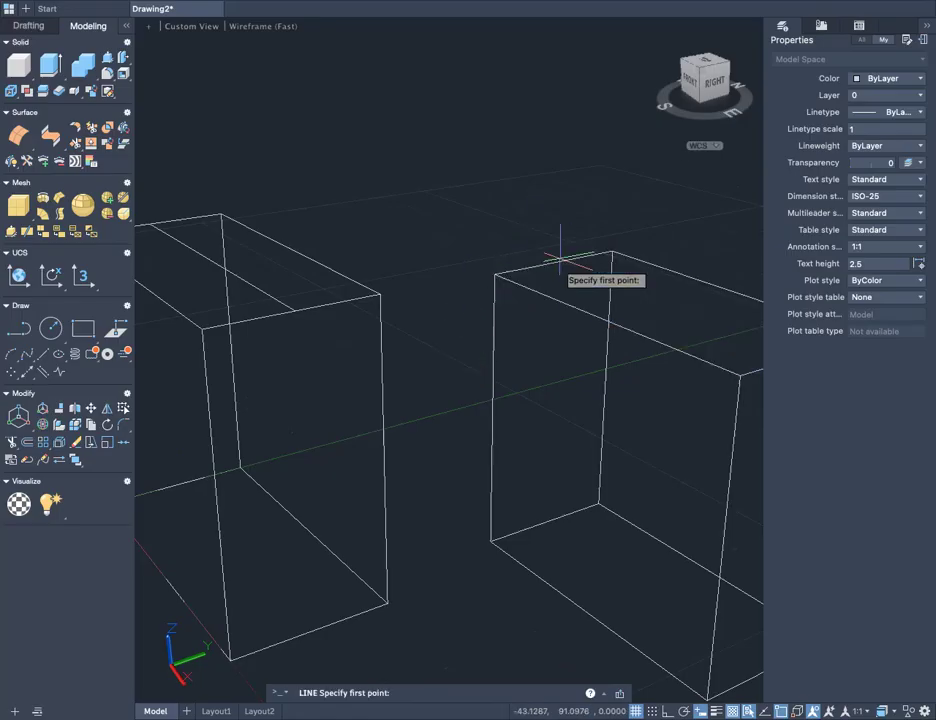
middle_drag(522, 236, 388, 176)
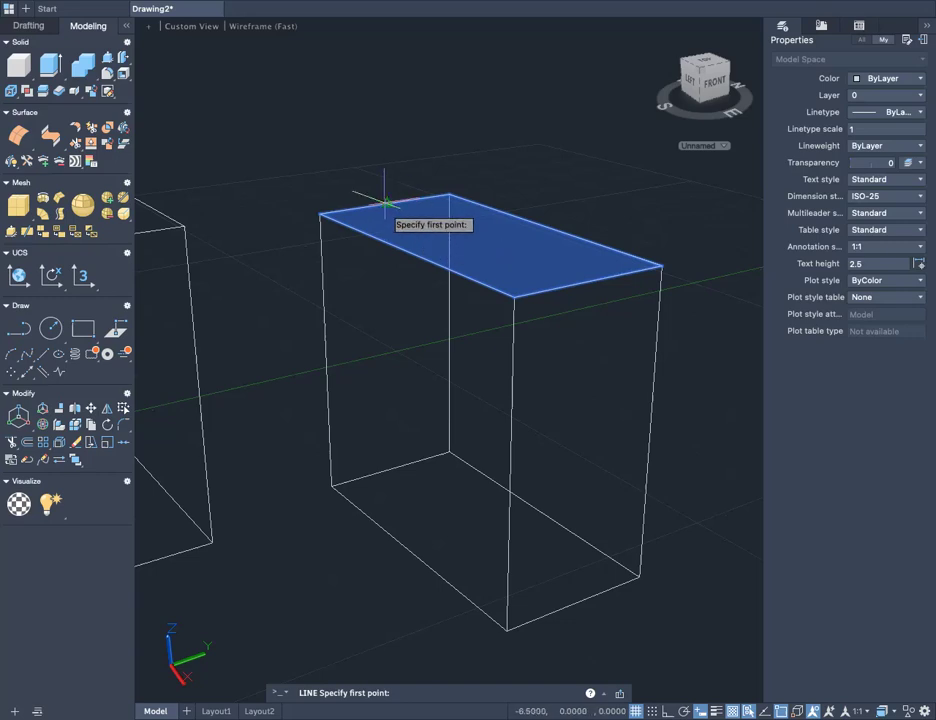
click(388, 203)
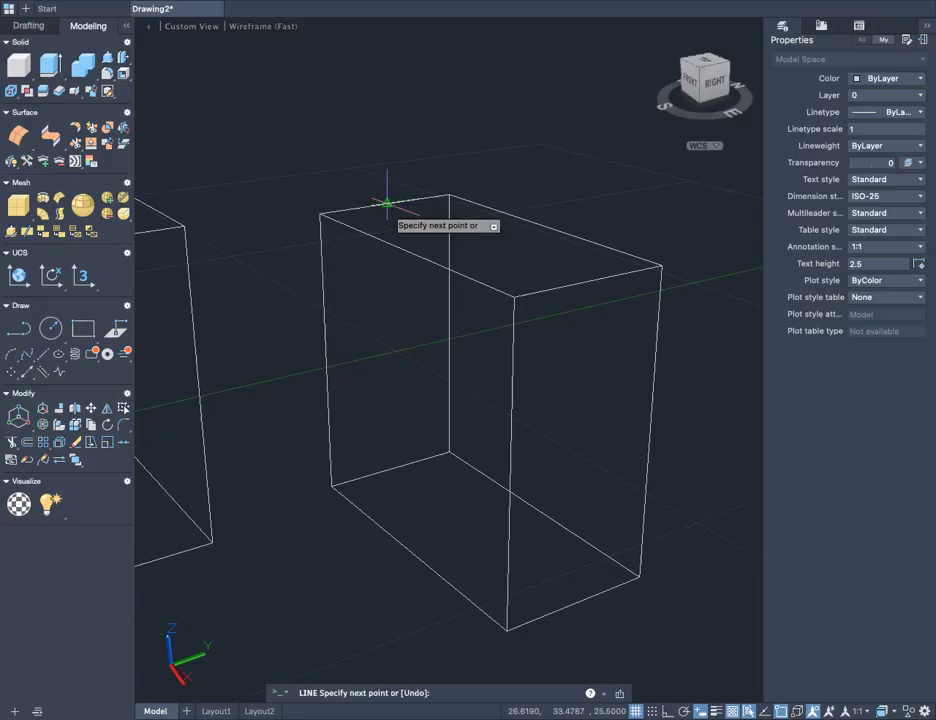
click(591, 281)
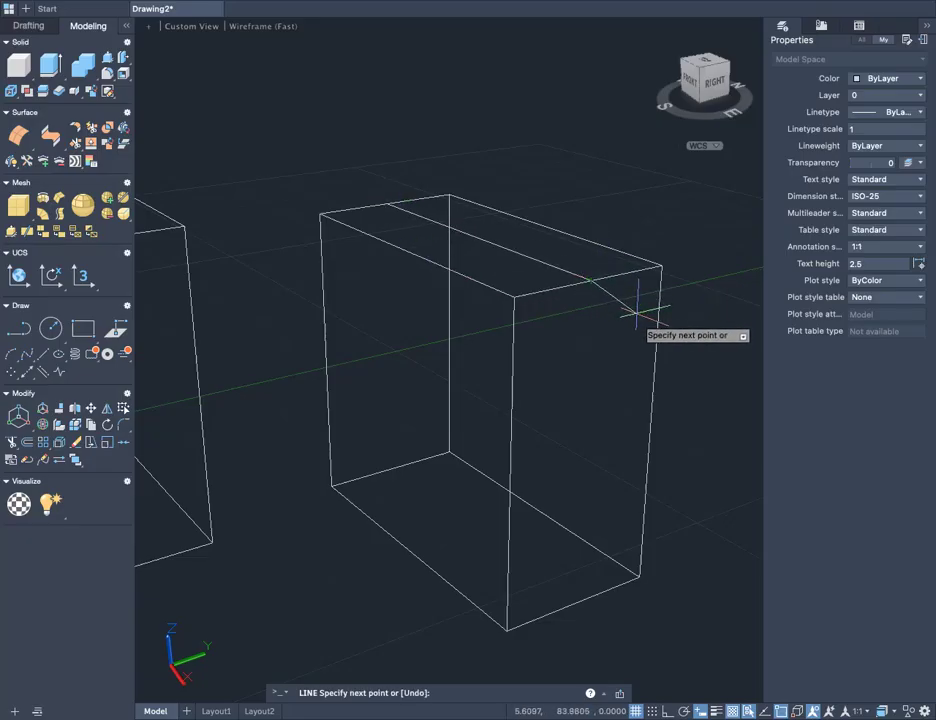
key(Escape)
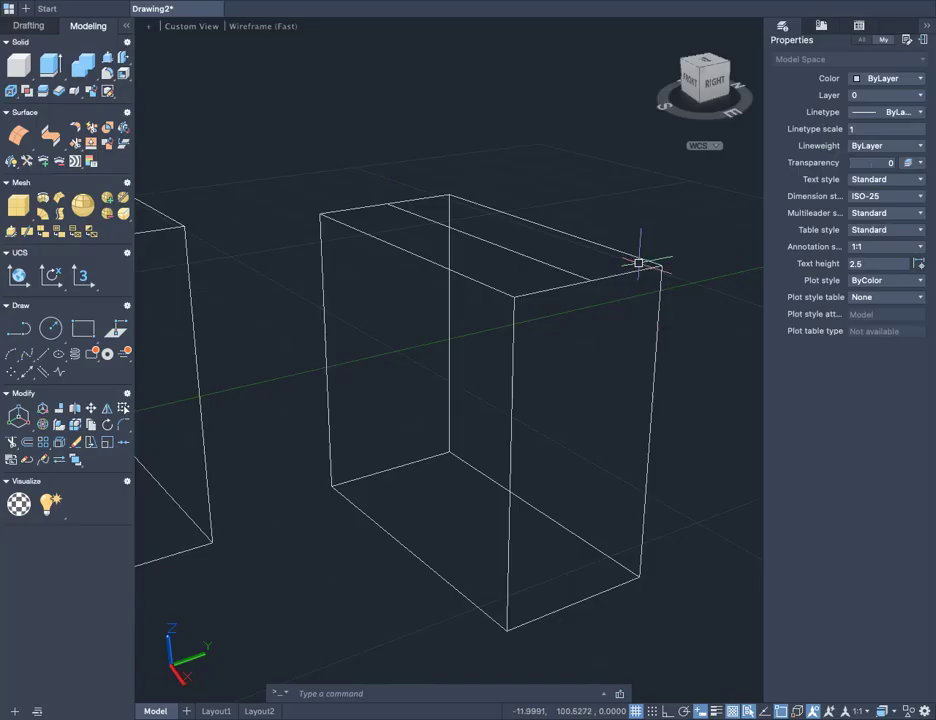
scroll(638, 275, down, 3)
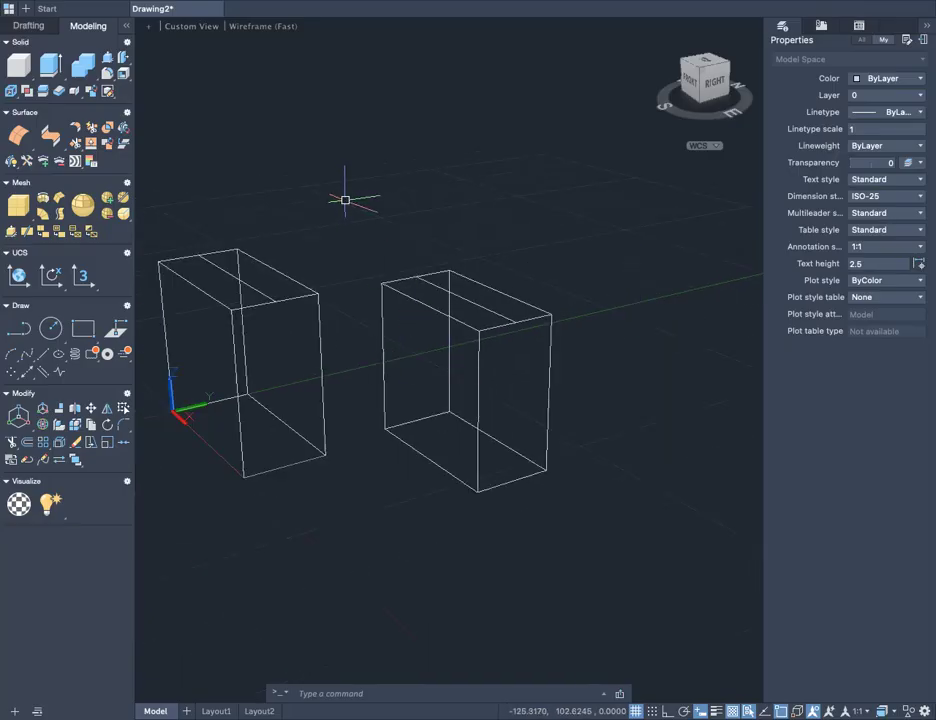
mouse_move(347, 203)
mouse_down()
mouse_move(543, 414)
mouse_move(450, 270)
mouse_up()
mouse_move(368, 217)
mouse_down()
mouse_move(372, 208)
mouse_move(458, 268)
mouse_up()
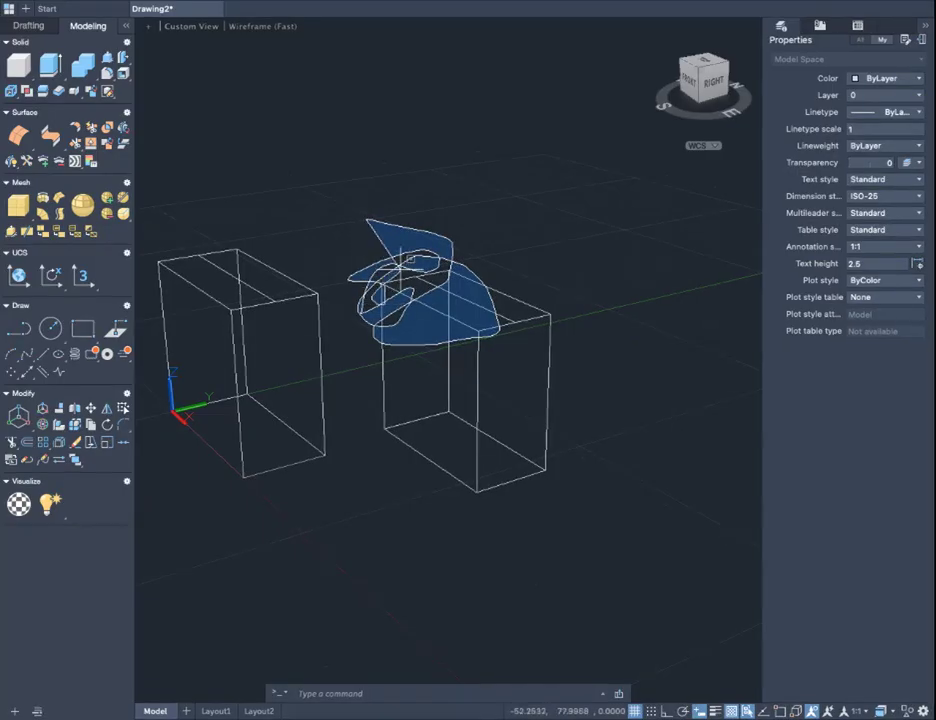
key(Escape)
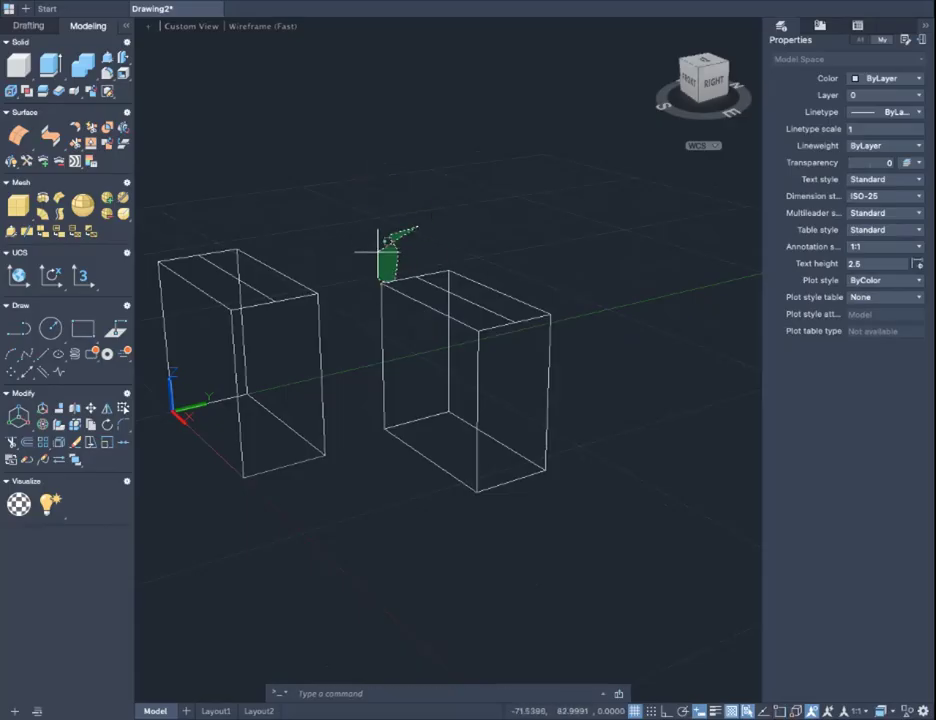
- Window-select the smaller box together with its top centre line and inspect the line's end grip
click(400, 277)
click(395, 205)
click(357, 211)
click(354, 198)
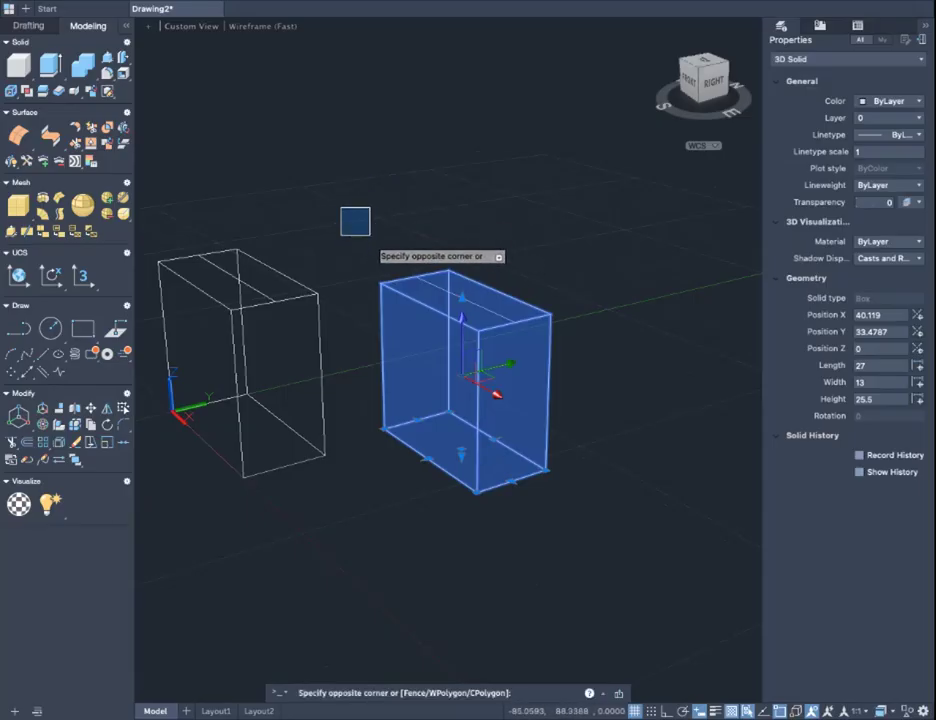
click(357, 224)
click(353, 229)
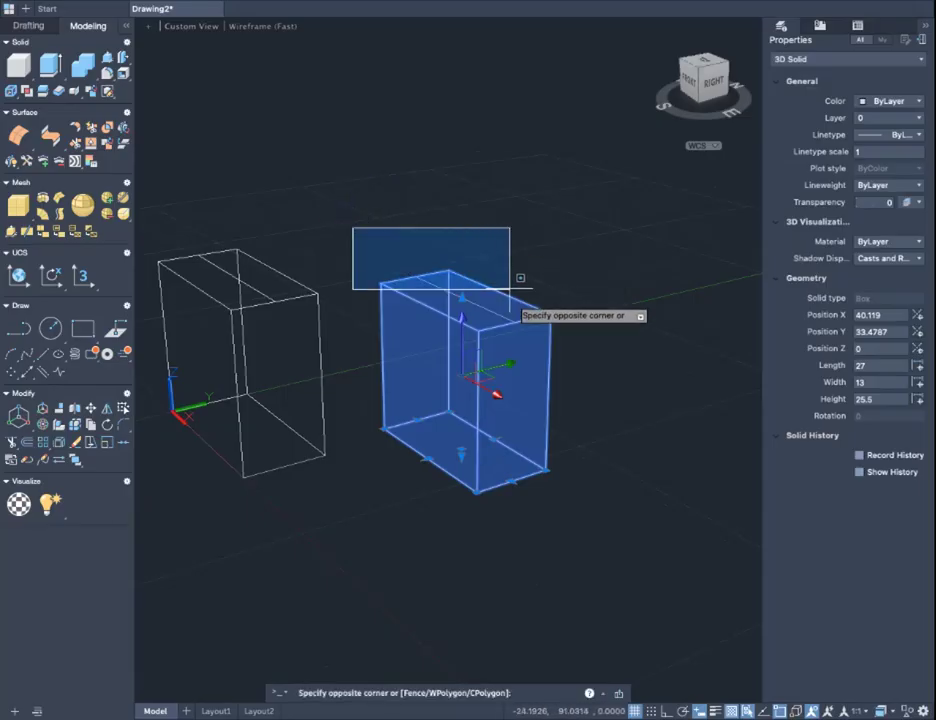
click(601, 517)
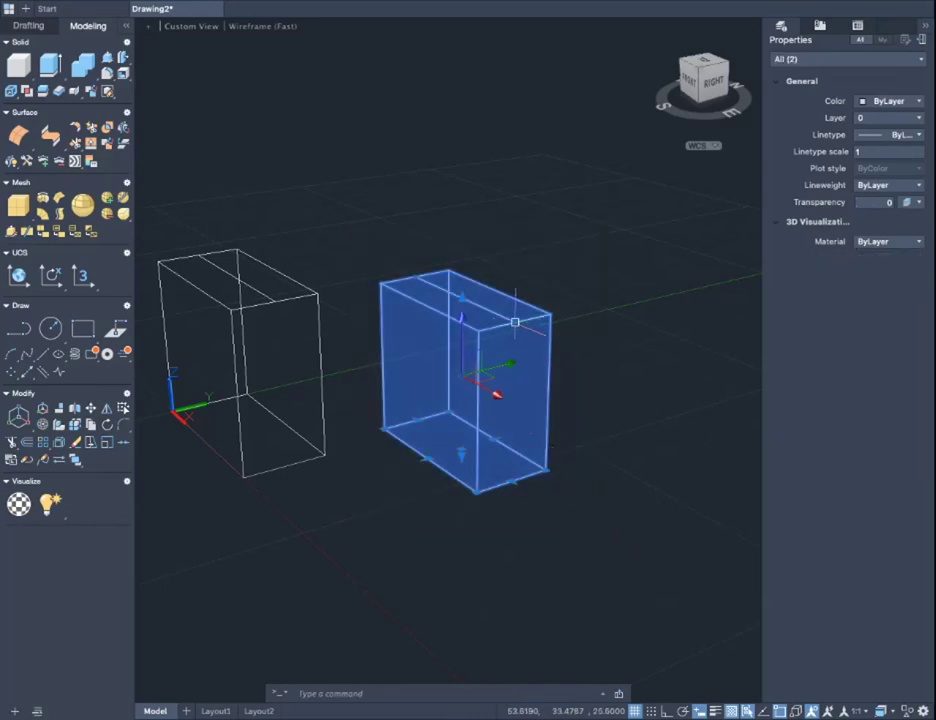
mouse_move(515, 323)
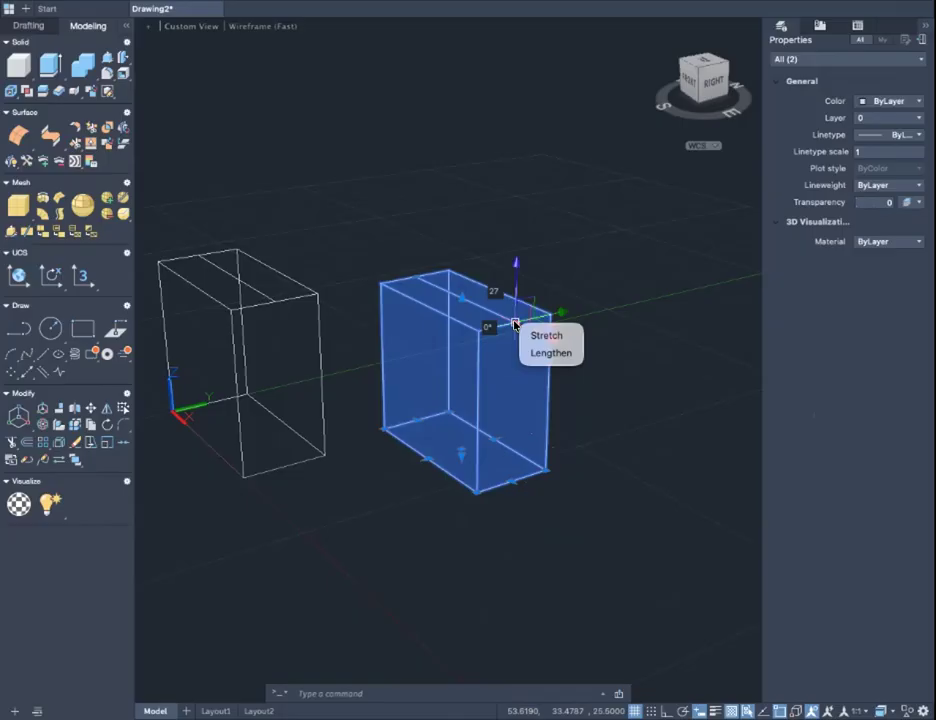
click(515, 323)
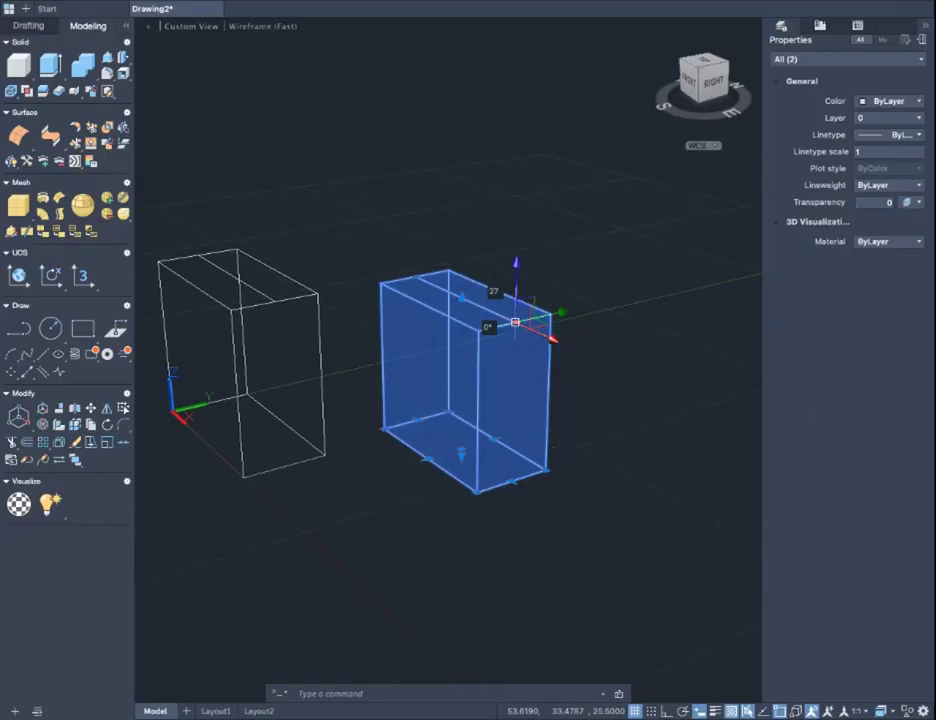
key(Escape)
- Move the smaller box with its centre line from that line's midpoint to the midpoint of the original box's top centre line
click(349, 203)
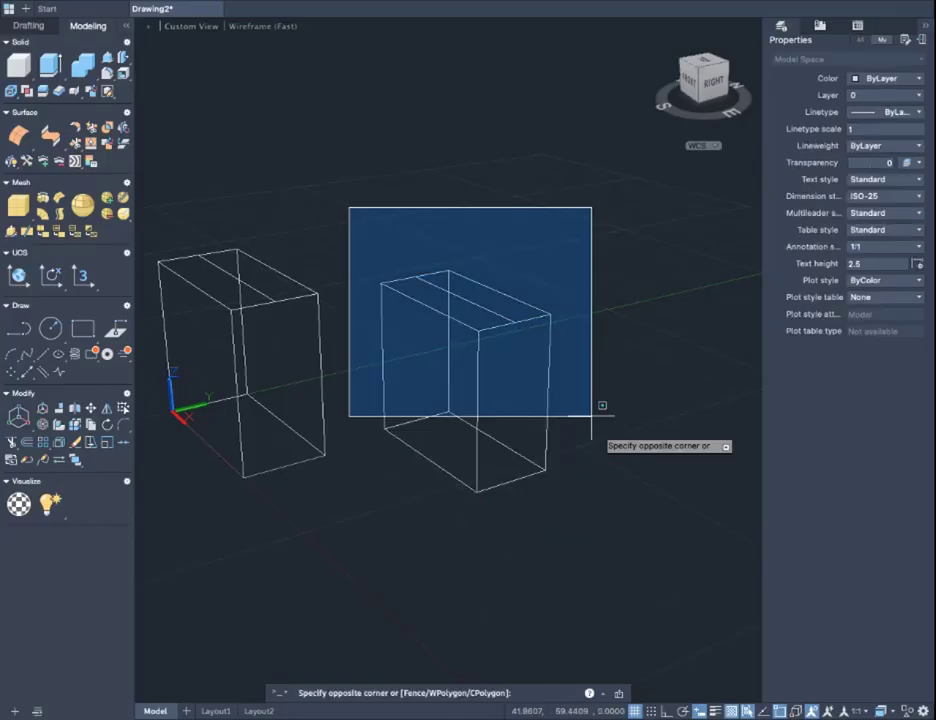
click(608, 555)
text(m)
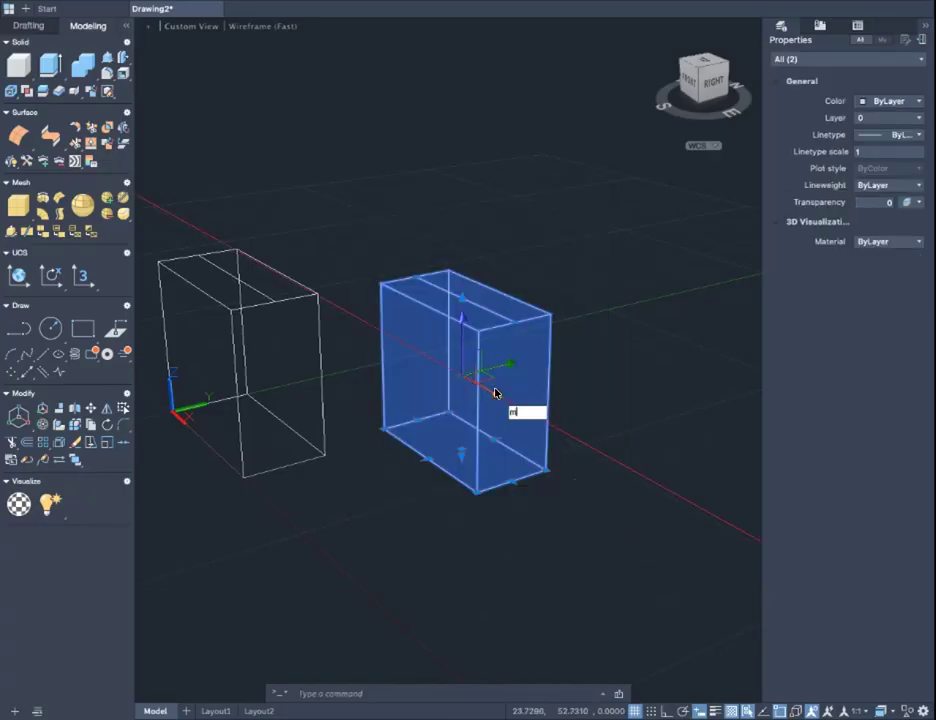
text(ove)
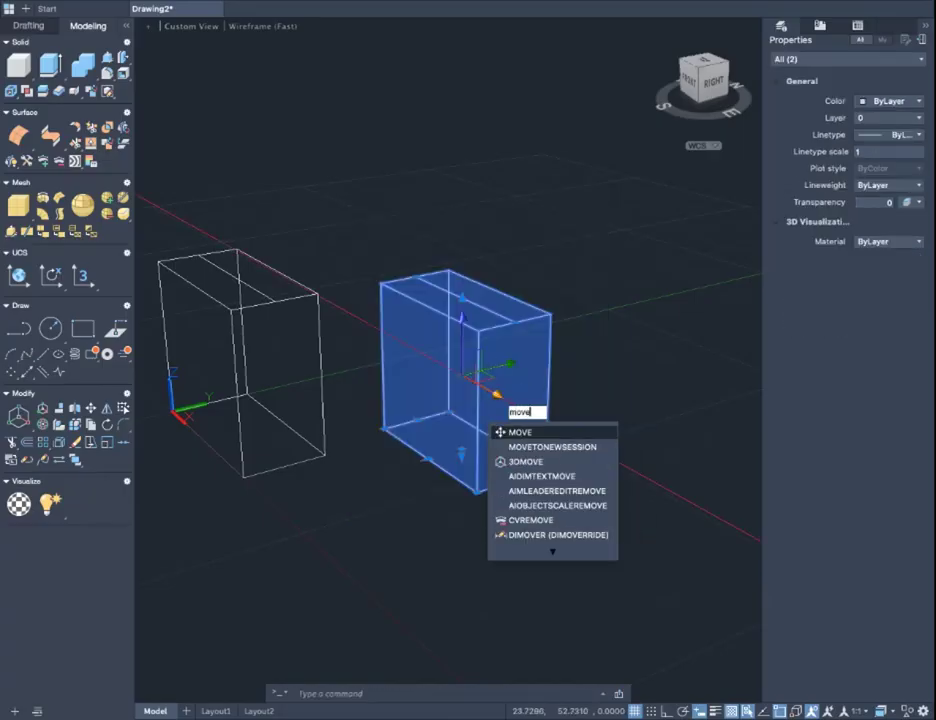
key(Return)
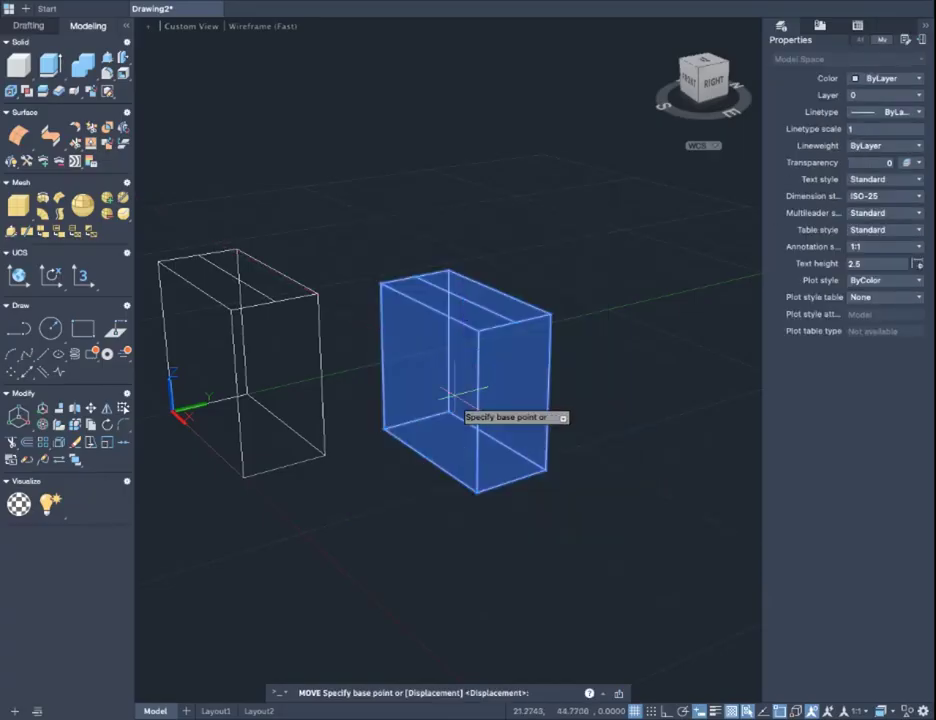
click(462, 297)
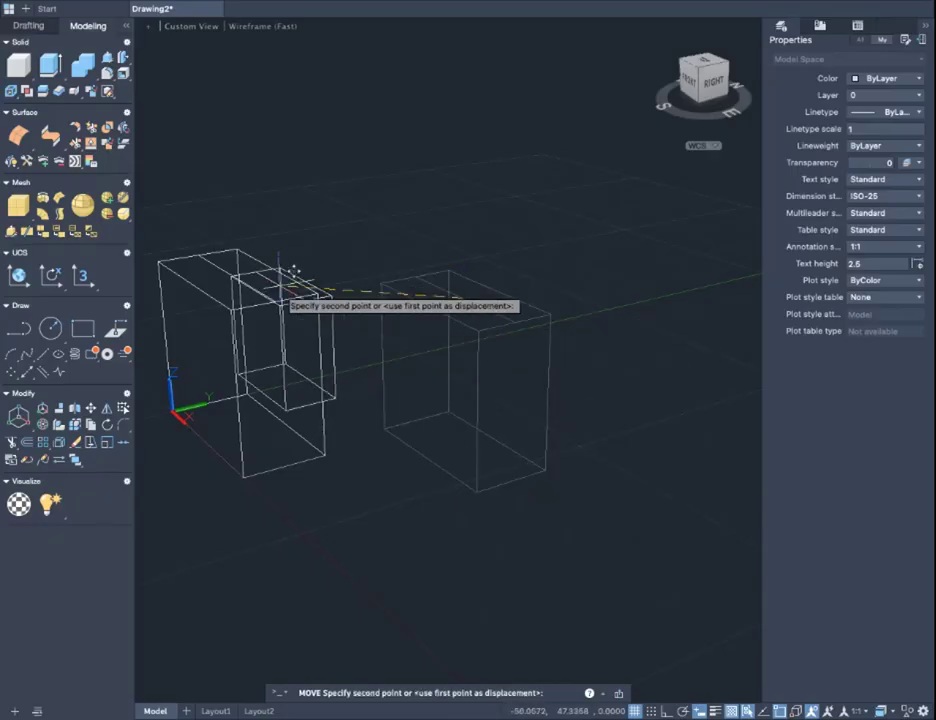
shift+middle_drag(247, 262, 311, 299)
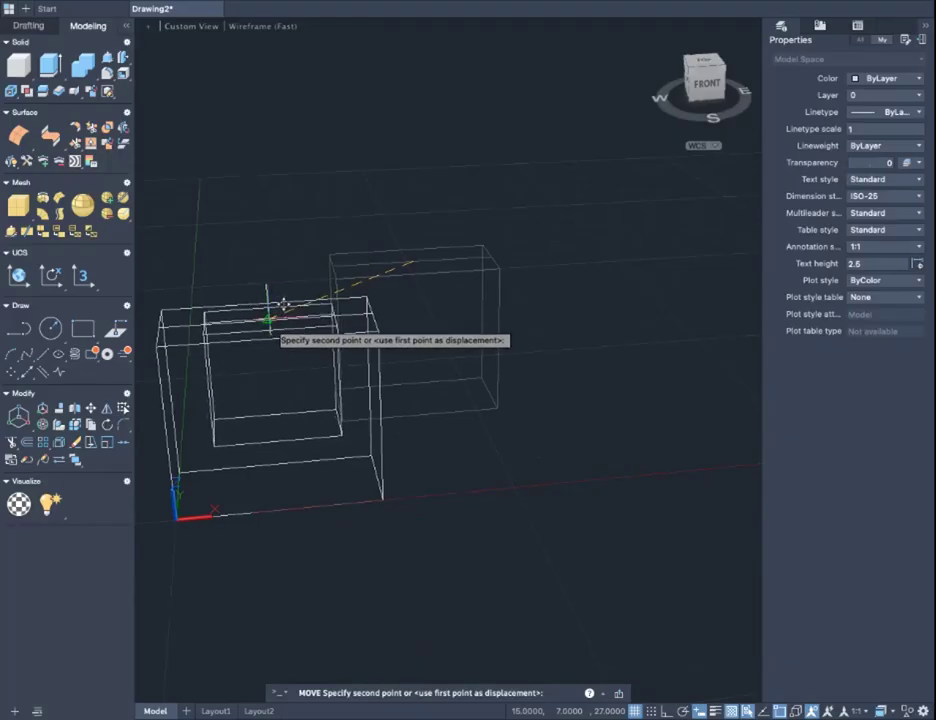
click(268, 320)
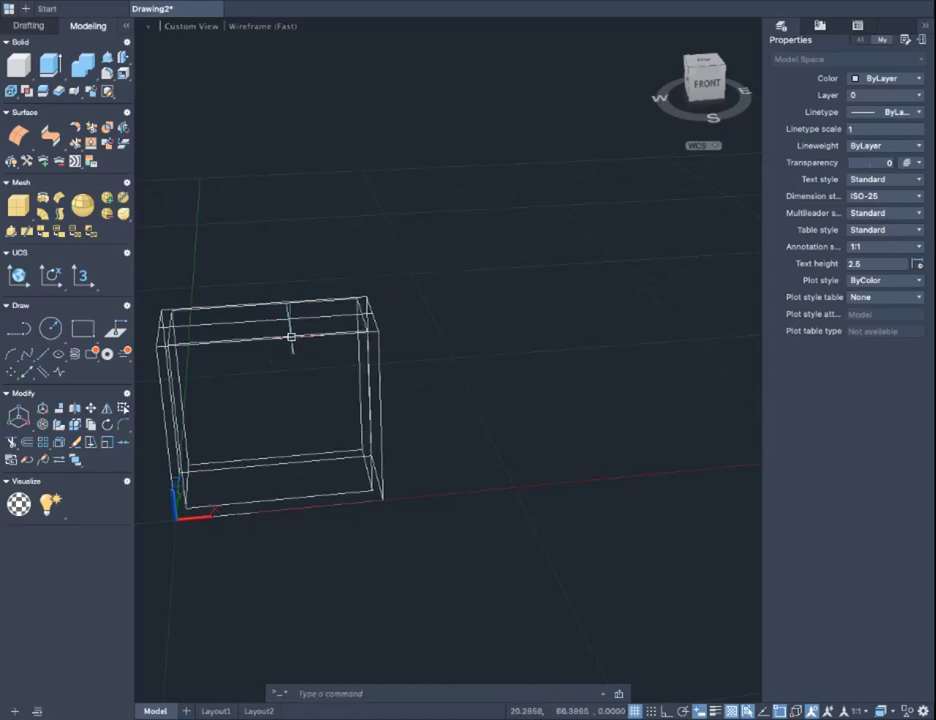
- Check the nested boxes in the Shaded visual style and return to Wireframe
click(254, 28)
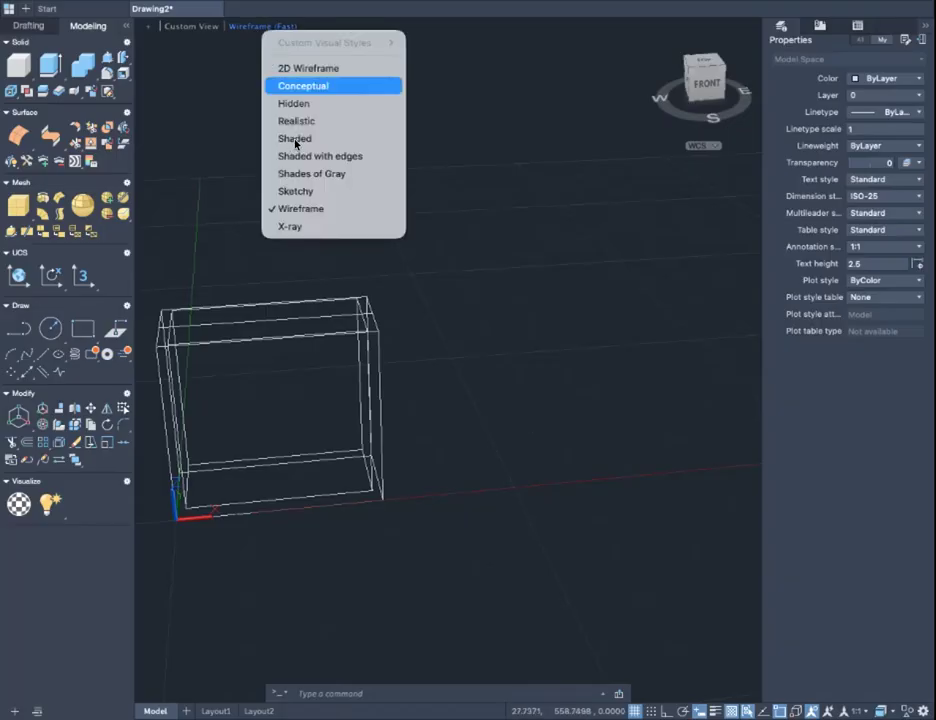
click(295, 139)
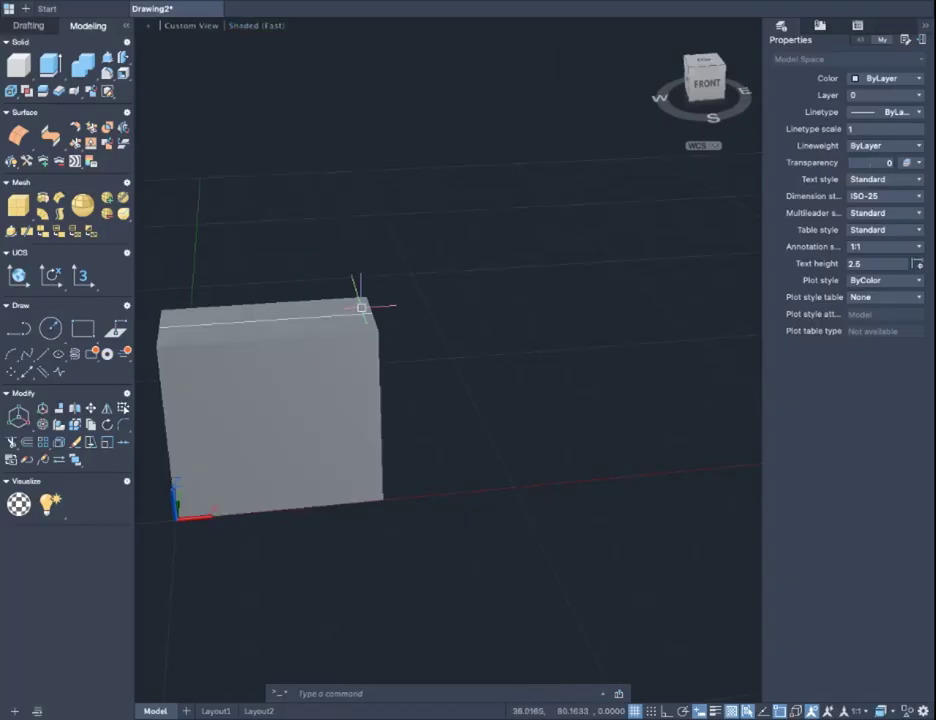
click(267, 27)
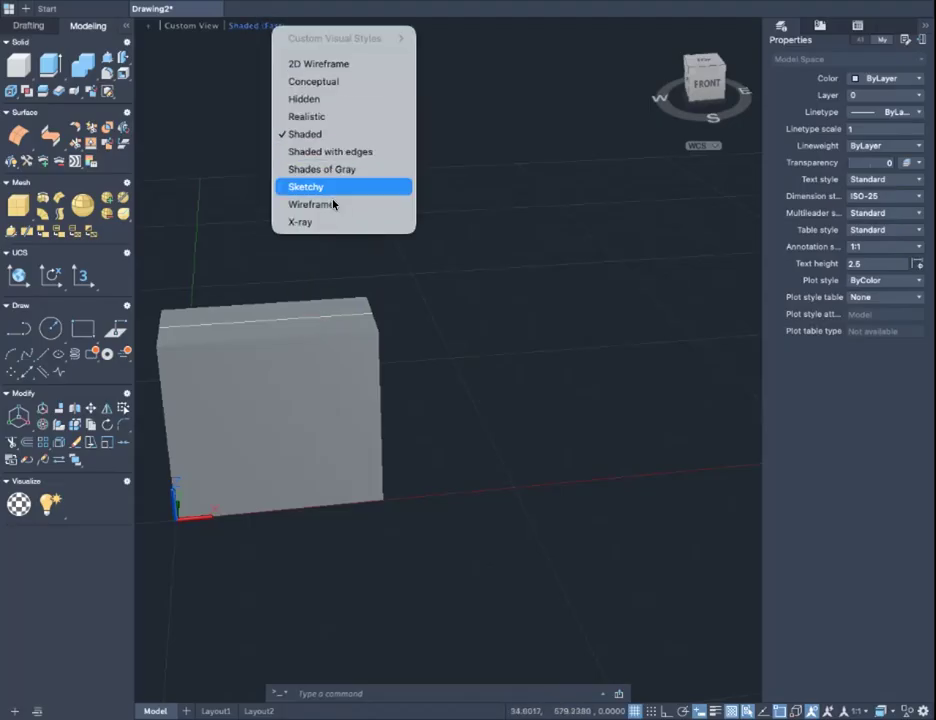
click(336, 325)
- Subtract the smaller inner box from the larger outer box to hollow it out
middle_drag(427, 274, 601, 254)
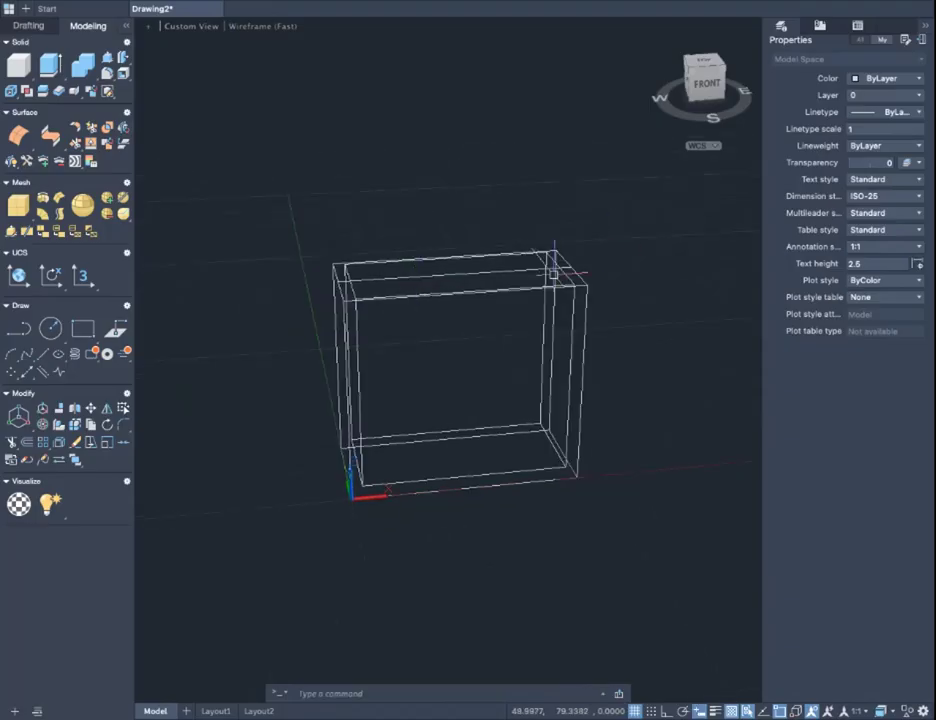
text(su)
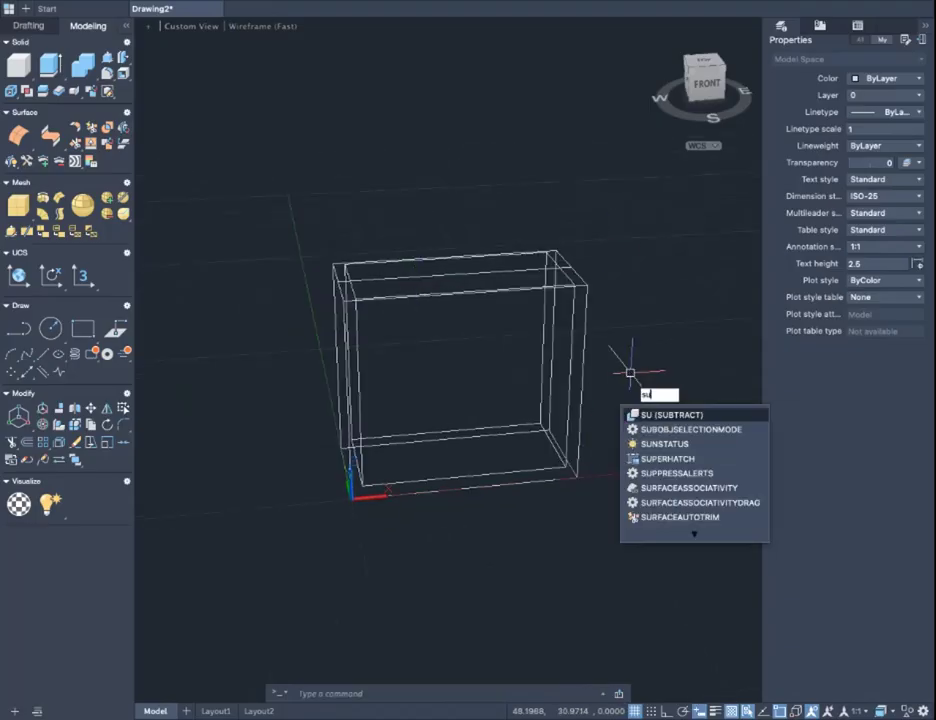
text(btract)
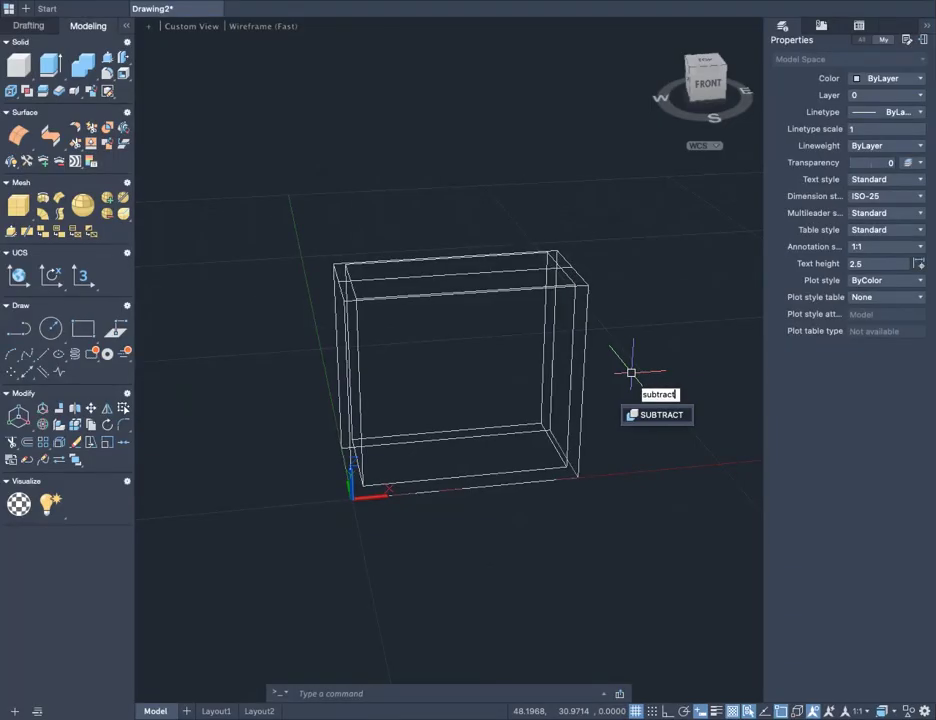
key(Return)
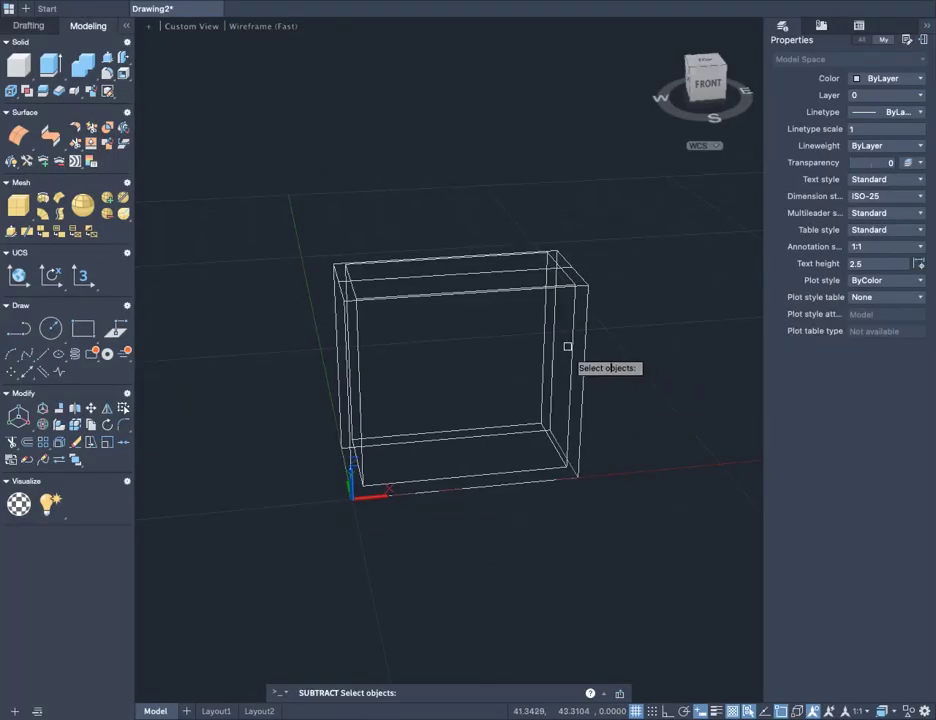
click(587, 348)
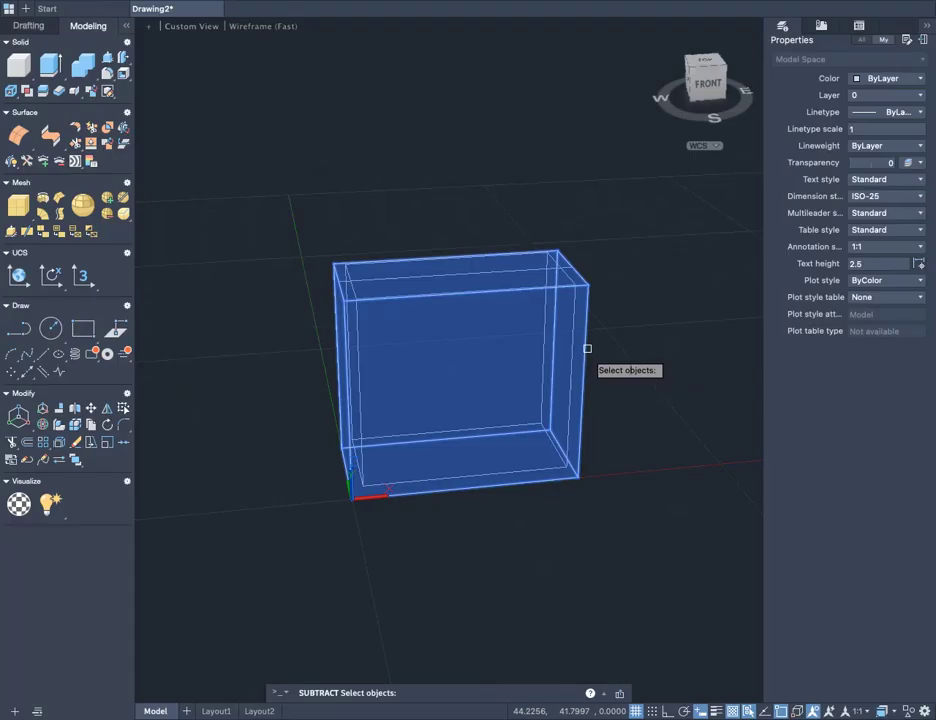
key(Return)
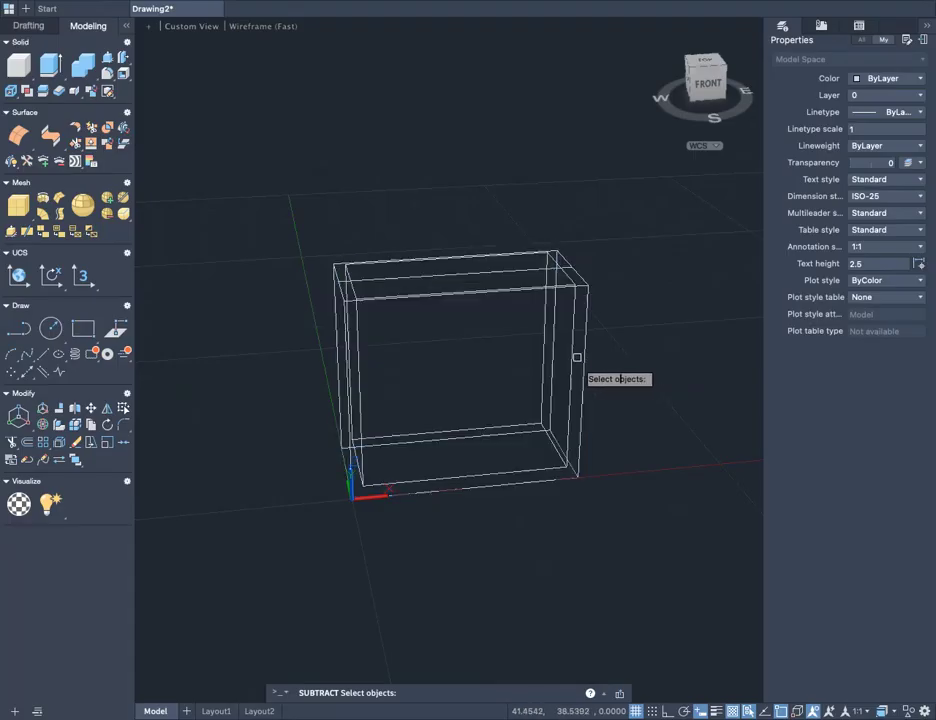
click(574, 360)
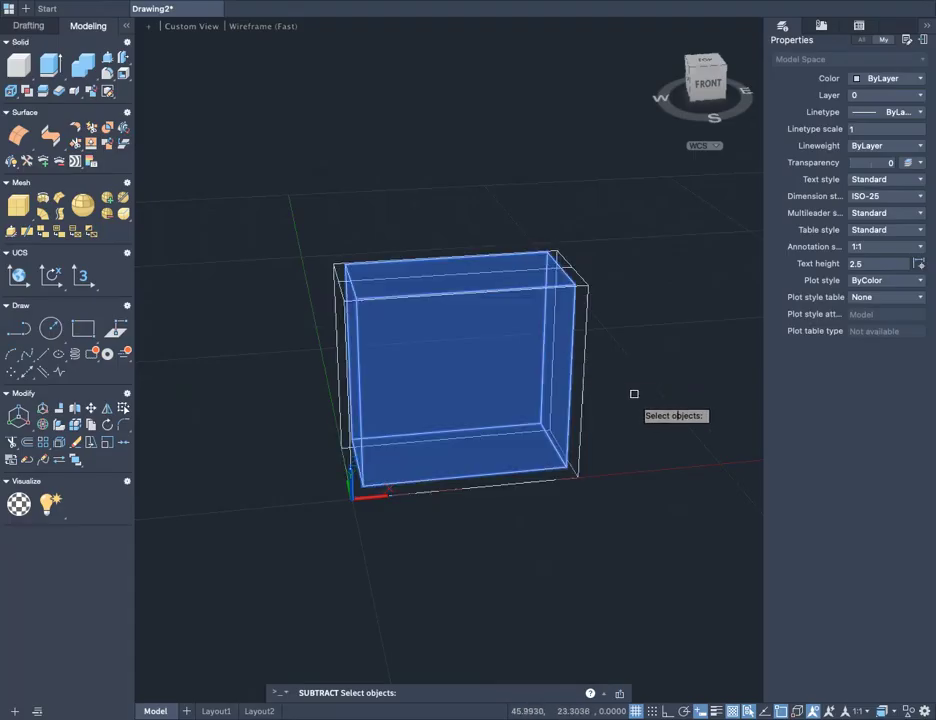
key(Return)
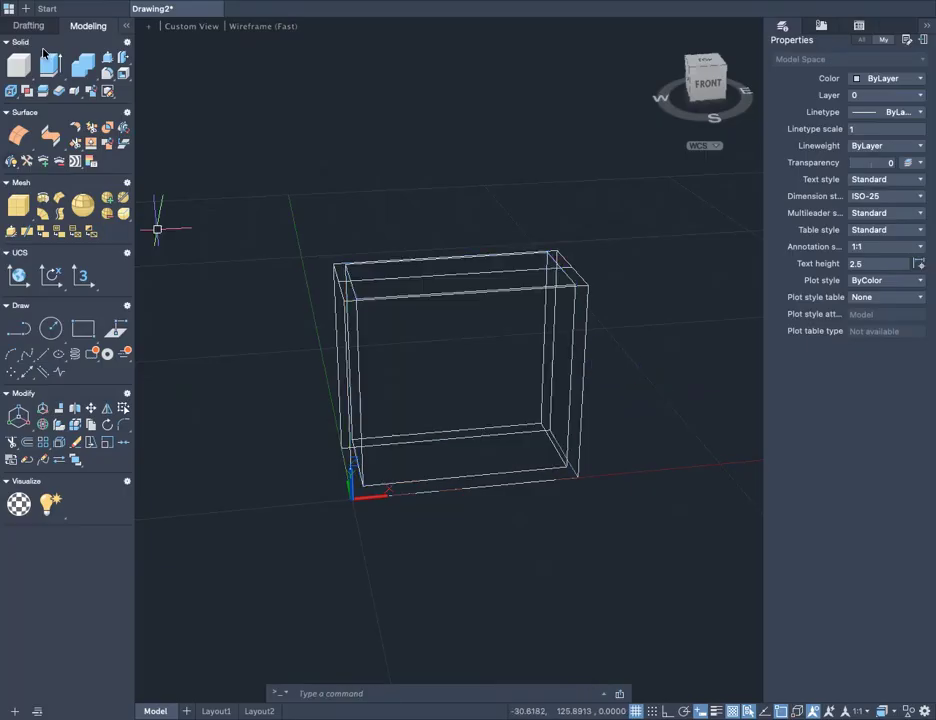
- Switch to the Shaded visual style and examine the hollowed box's cavity, walls and open top from several angles
click(263, 27)
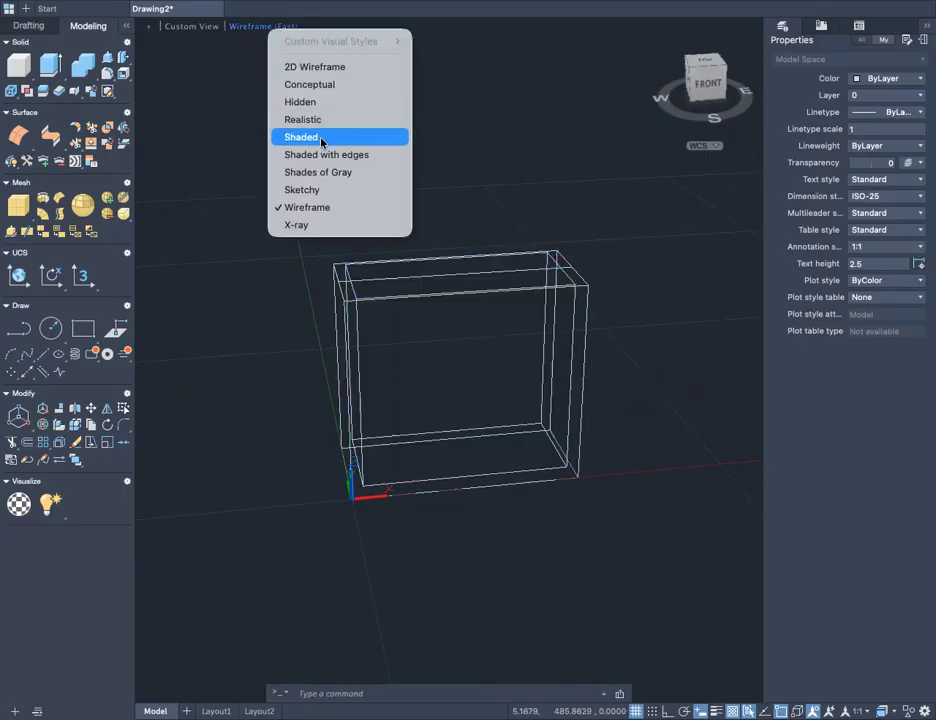
click(324, 140)
mouse_move(478, 303)
shift+middle_down()
mouse_move(470, 334)
mouse_move(366, 398)
mouse_move(355, 478)
shift+middle_up()
scroll(474, 300, up, 5)
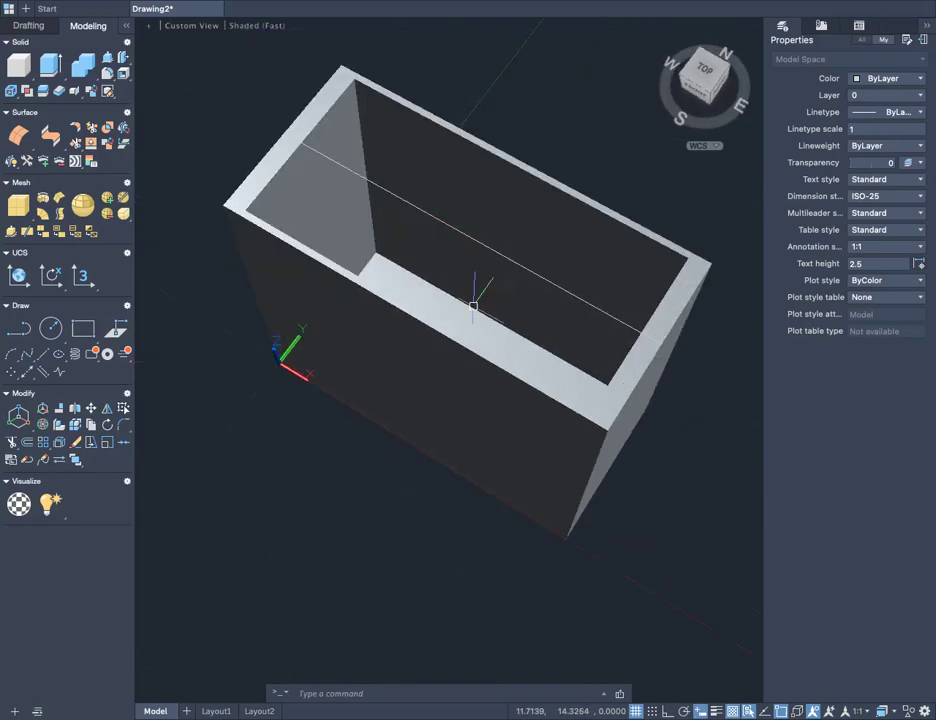
scroll(473, 287, down, 4)
middle_drag(538, 167, 490, 365)
scroll(540, 394, up, 4)
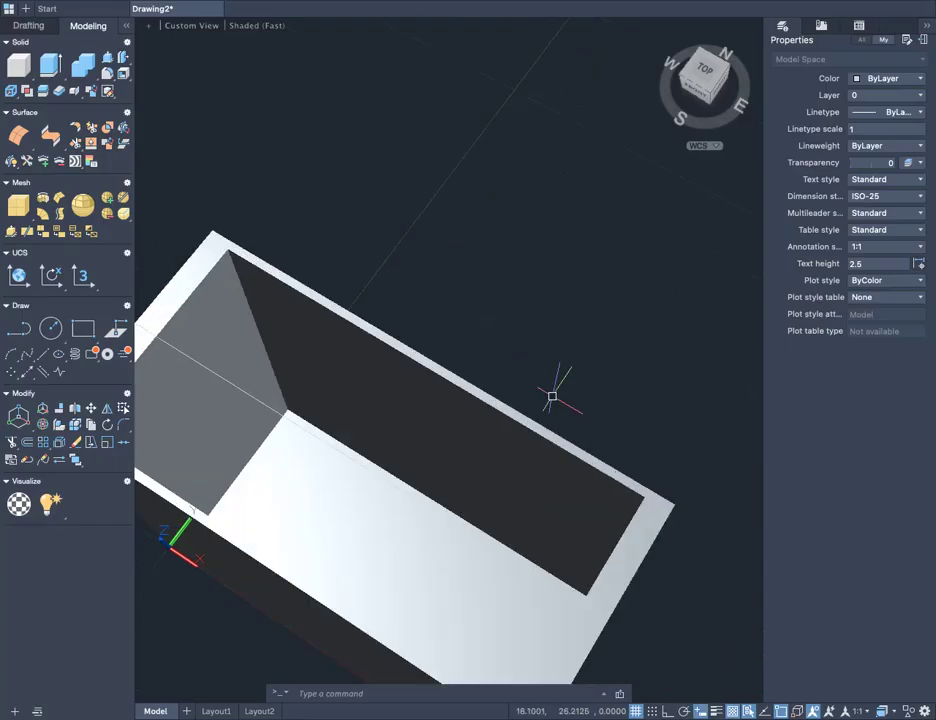
middle_drag(565, 420, 590, 280)
scroll(585, 449, down, 2)
scroll(591, 449, up, 3)
scroll(595, 450, down, 5)
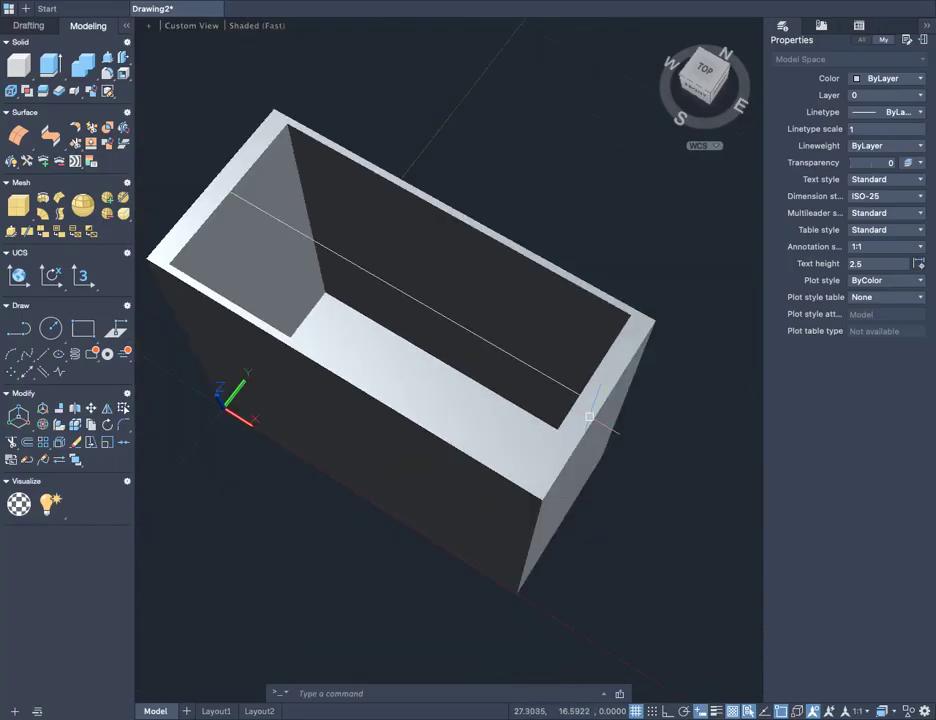
shift+middle_drag(609, 430, 637, 403)
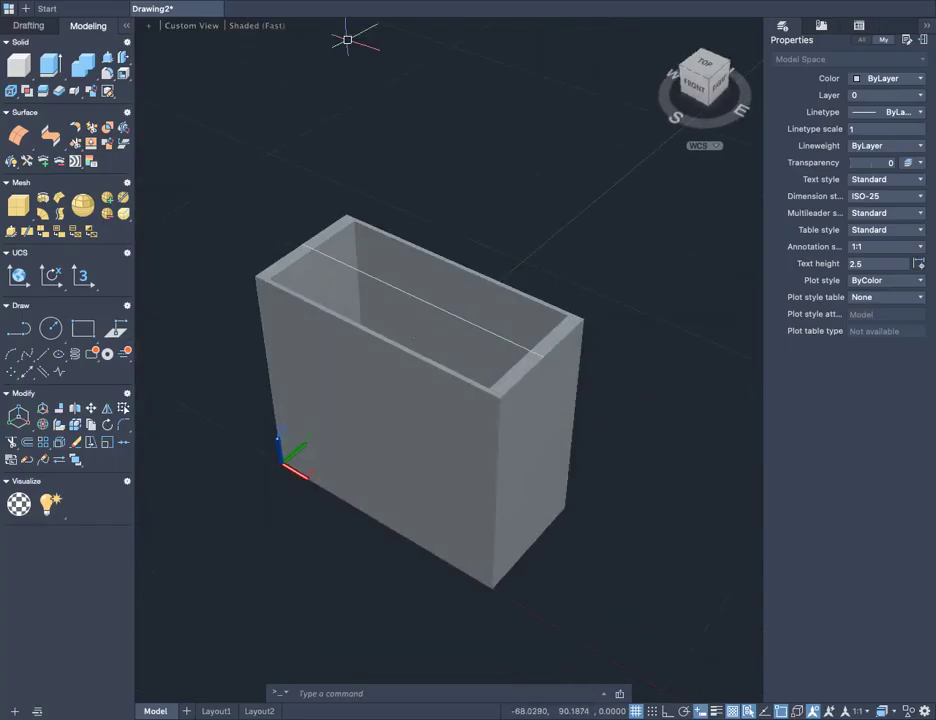
- Set the visual style back to Wireframe for the hollowed box
click(257, 25)
click(240, 162)
middle_drag(624, 430, 531, 454)
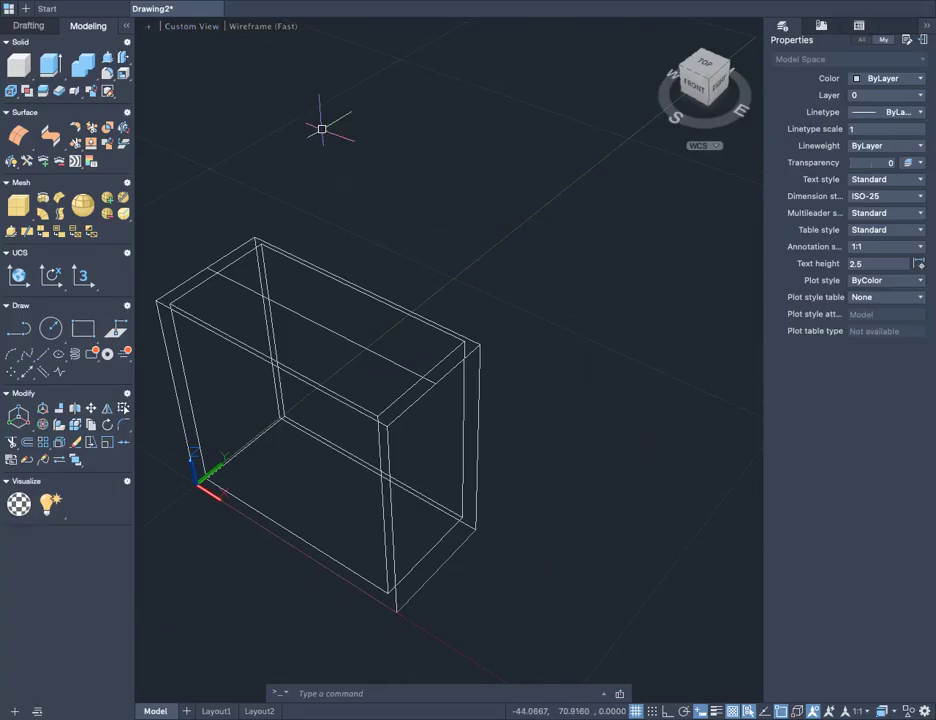
click(209, 29)
click(422, 177)
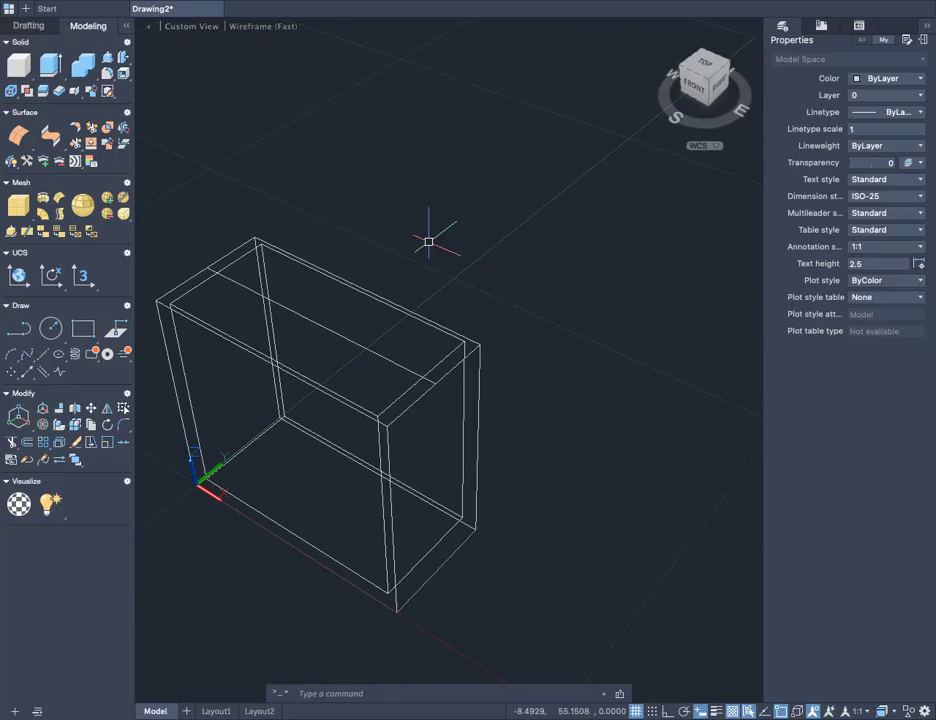
- Draw a 30 × 2 rectangle on the ground plane in the free space behind the hollowed box
text(rect)
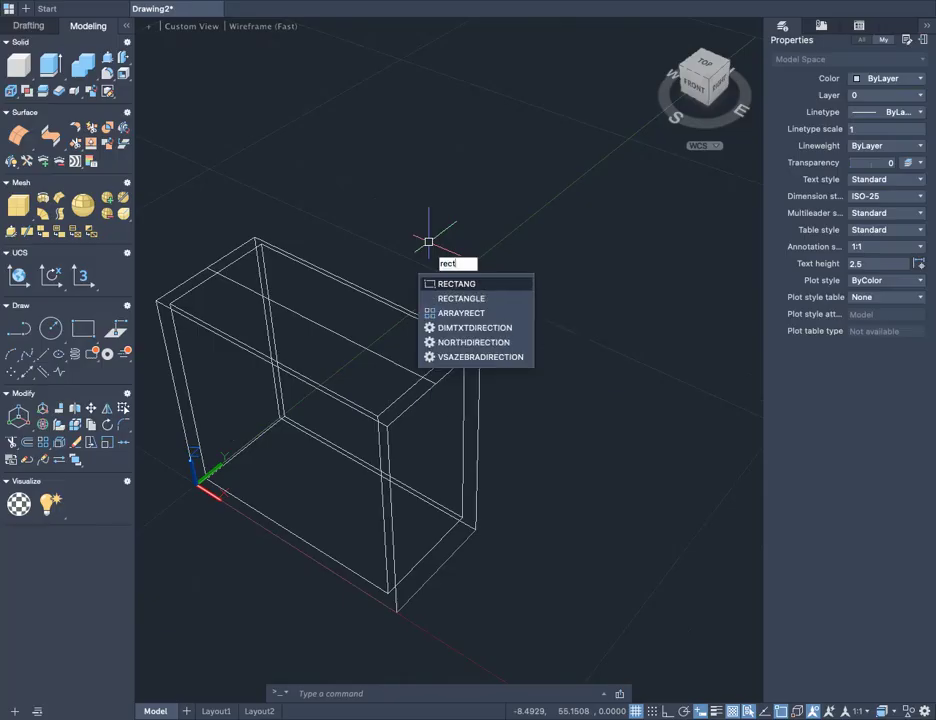
text(ang)
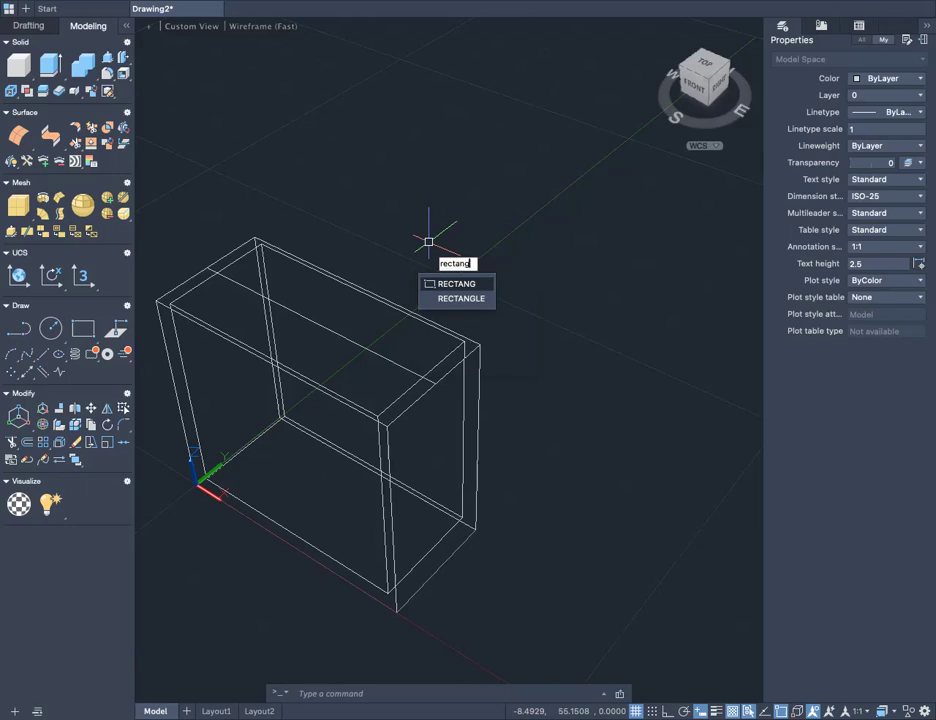
text(l)
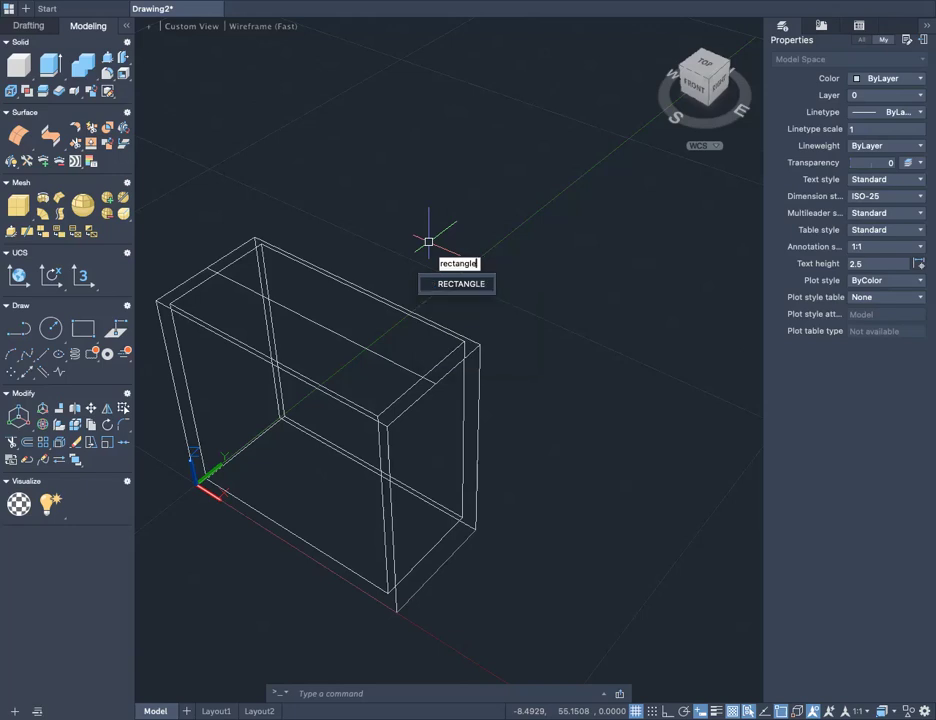
text(e)
key(Return)
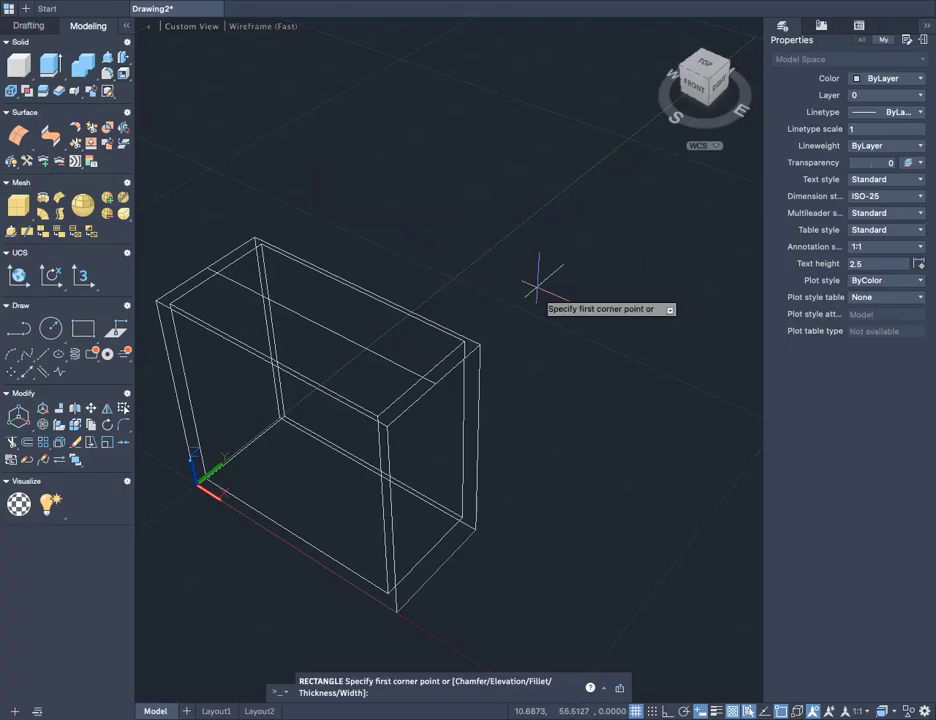
click(412, 252)
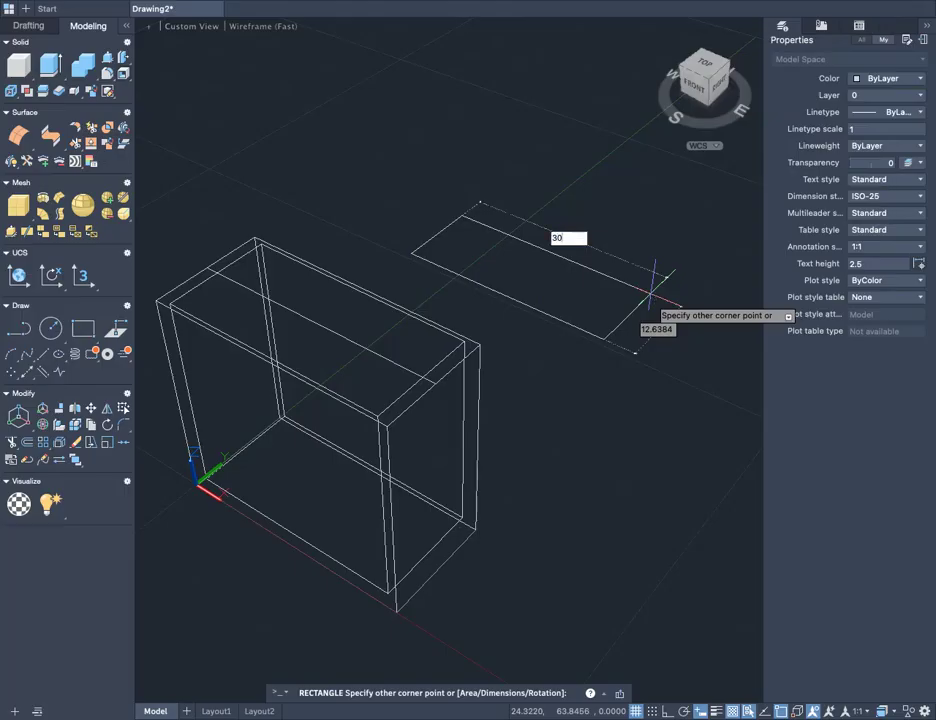
key(Tab)
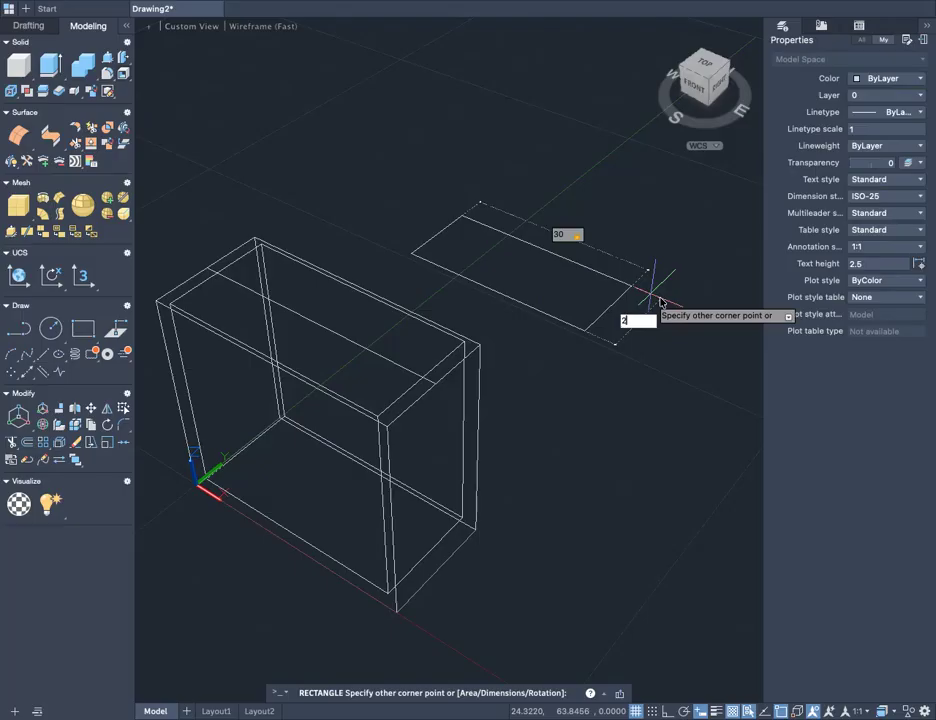
key(Return)
- Move the 30 × 2 rectangle by its short edge's midpoint onto the end of the centre line across the box's top
scroll(650, 294, up, 3)
scroll(608, 307, up, 2)
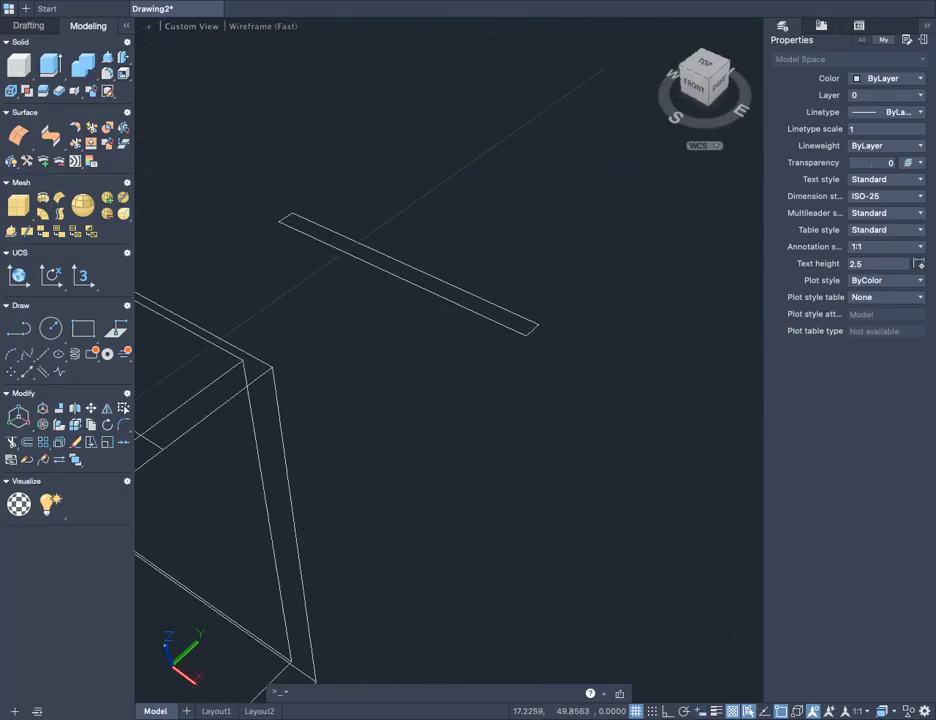
click(503, 330)
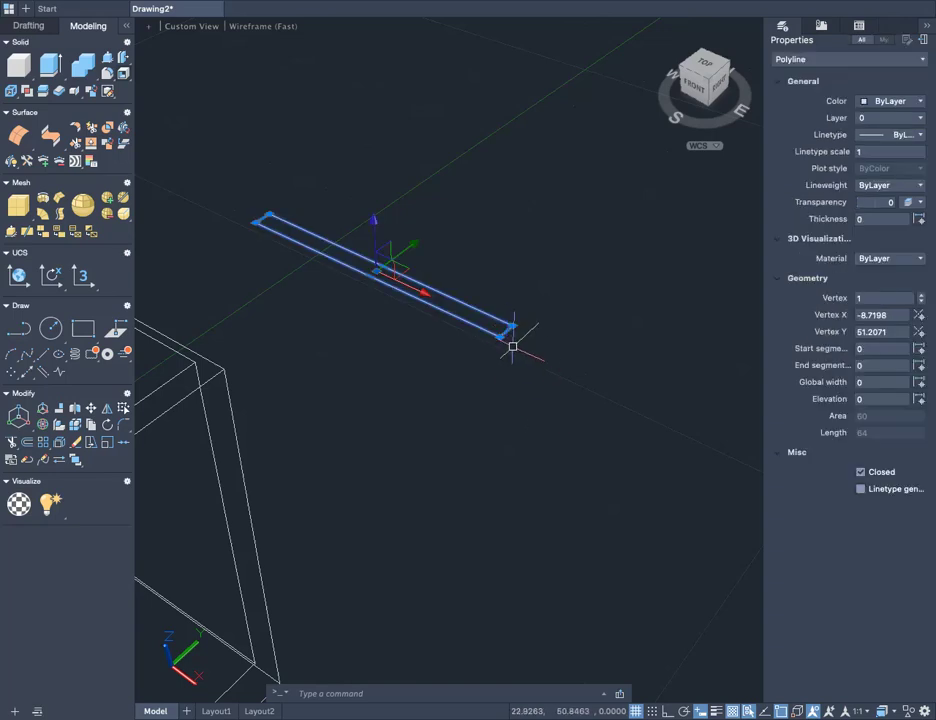
scroll(440, 350, up, 3)
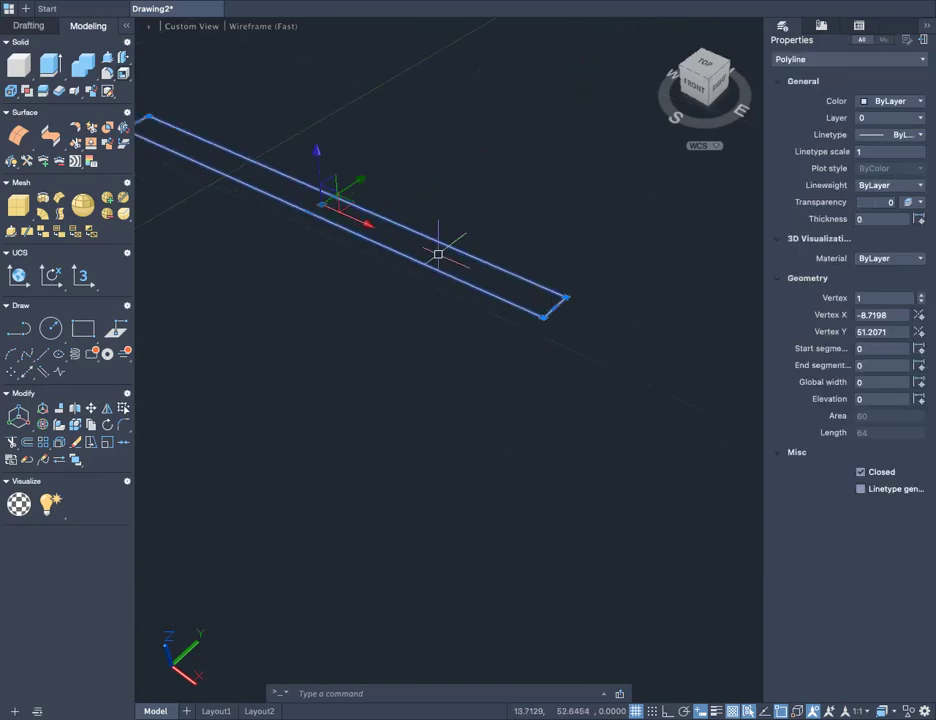
right_click(559, 308)
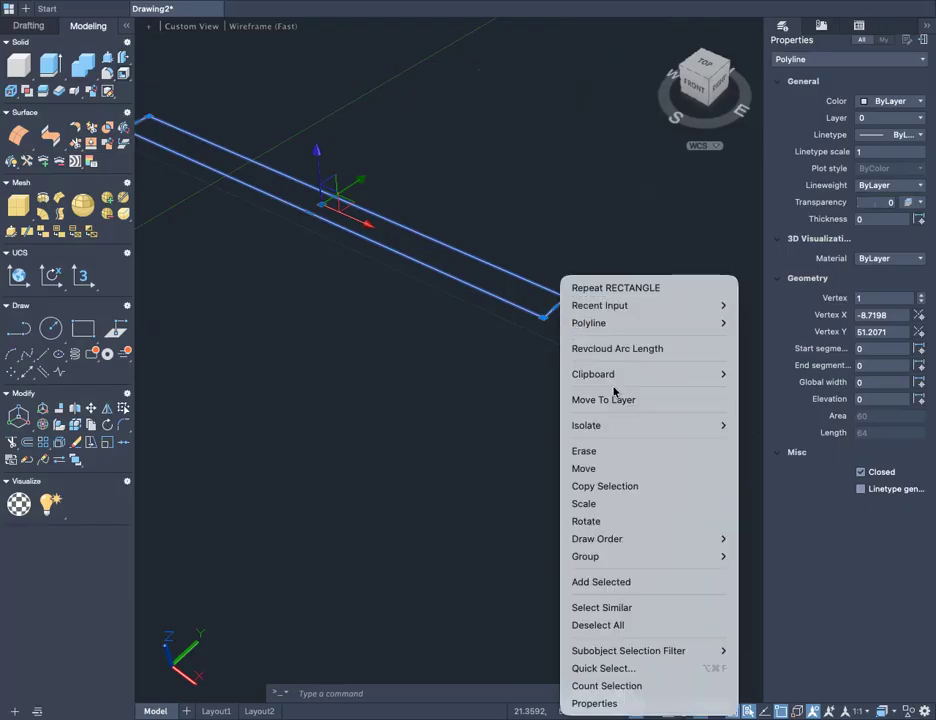
click(601, 469)
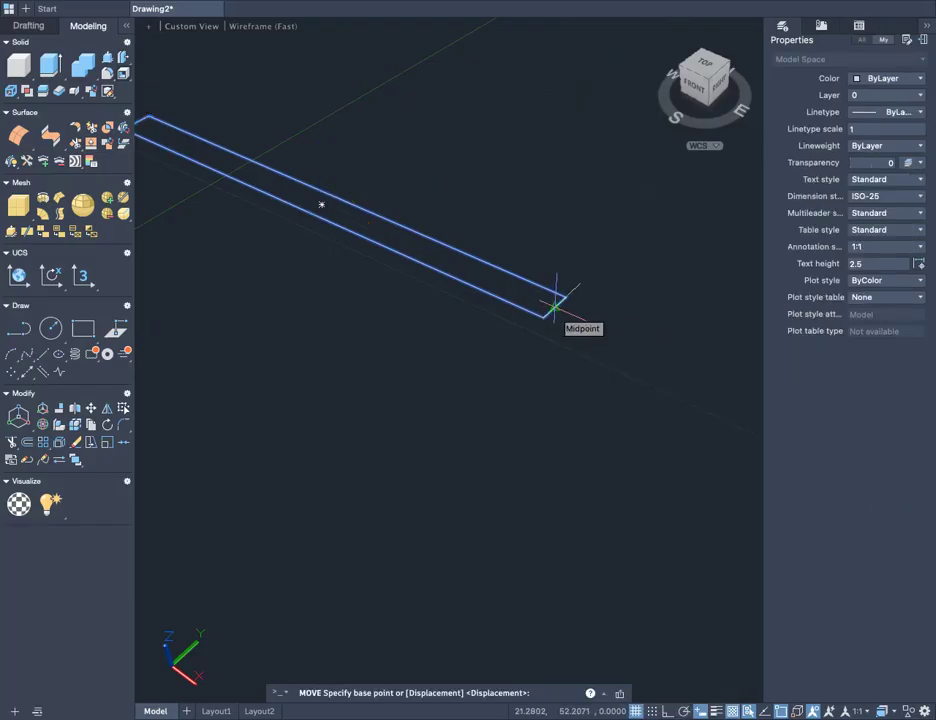
click(556, 304)
scroll(600, 322, down, 3)
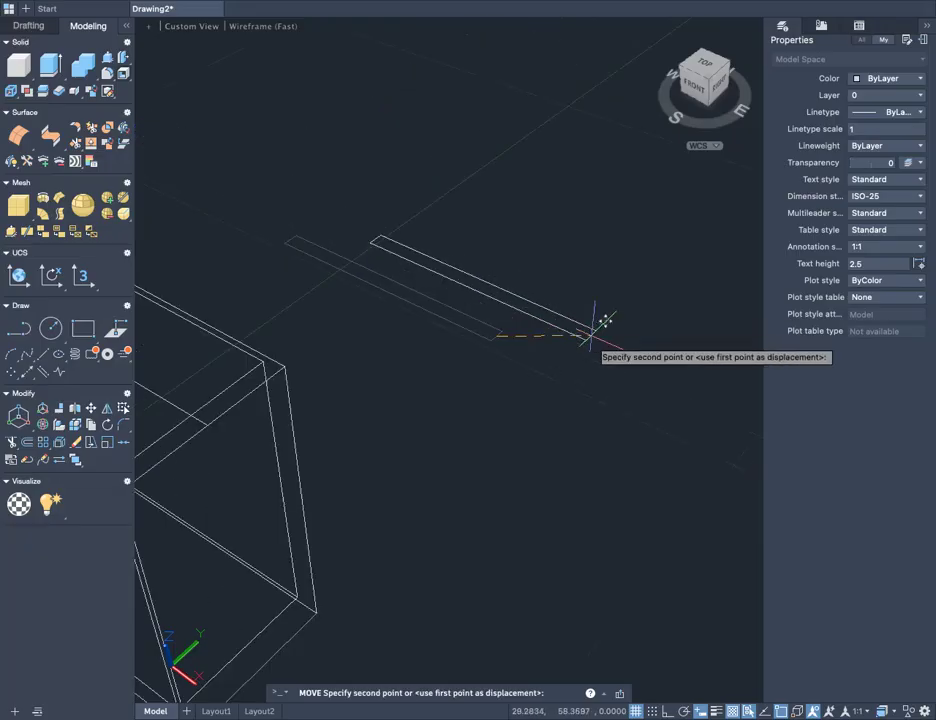
scroll(550, 368, down, 3)
scroll(403, 372, up, 3)
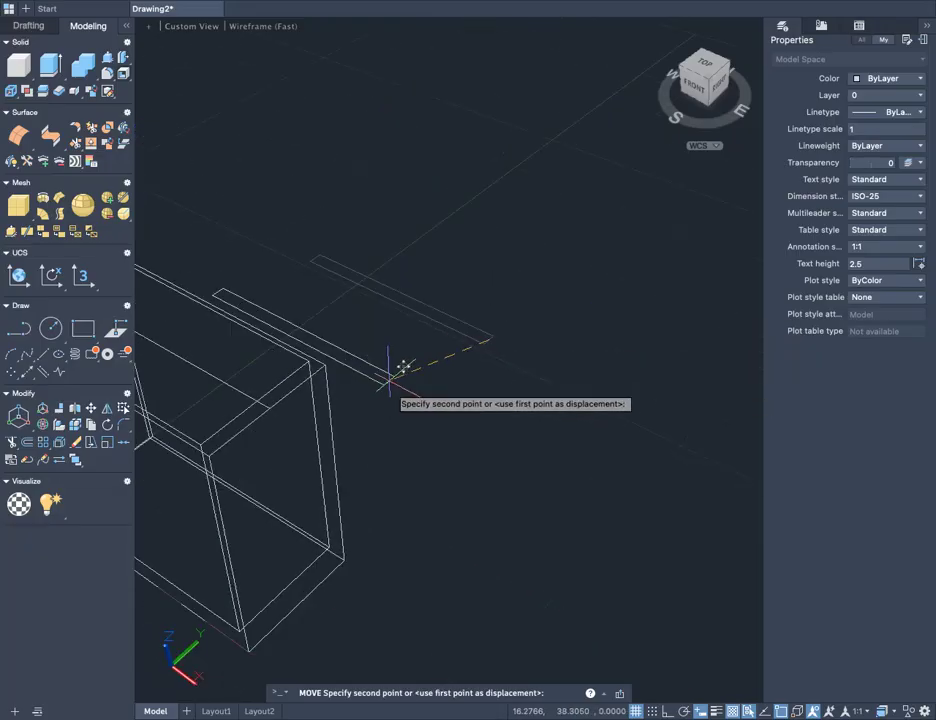
click(268, 407)
- Examine how the narrow rectangle sits along the centre of the box's top from several distances and angles
scroll(401, 439, down, 5)
scroll(309, 351, up, 4)
scroll(637, 386, down, 3)
scroll(410, 381, up, 4)
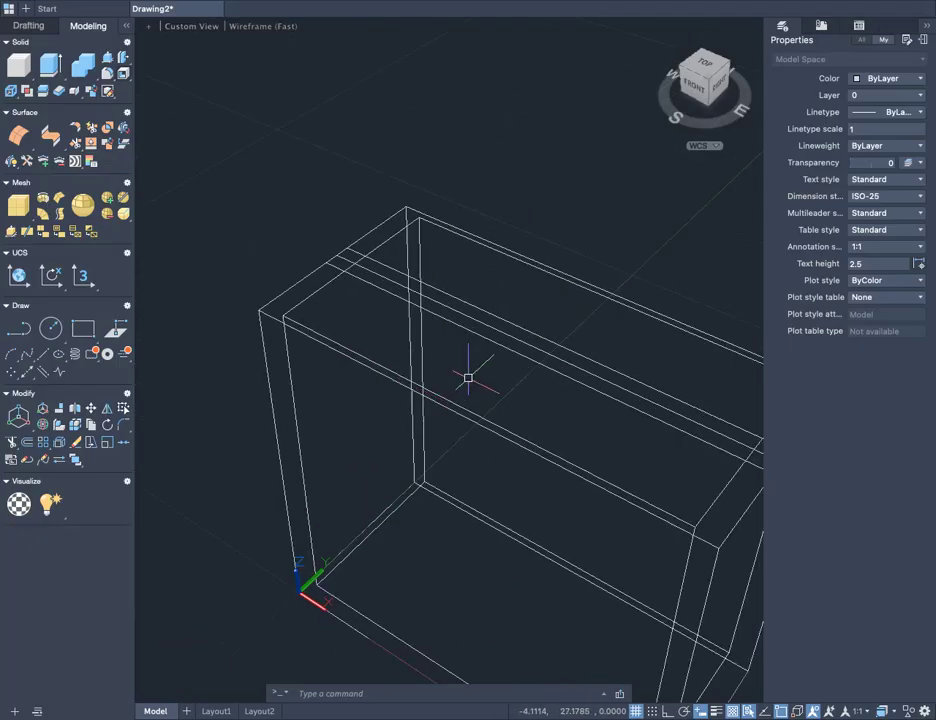
scroll(657, 407, down, 2)
scroll(657, 407, down, 3)
scroll(581, 424, right, 3)
scroll(637, 434, left, 3)
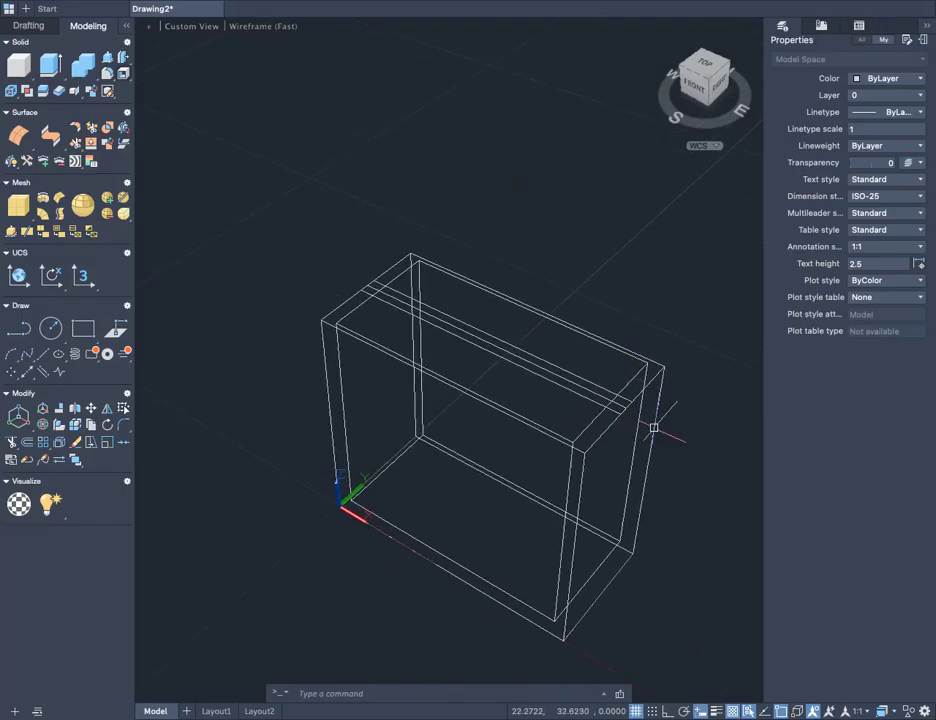
scroll(482, 404, up, 2)
shift+middle_drag(564, 412, 560, 380)
shift+middle_drag(619, 413, 632, 412)
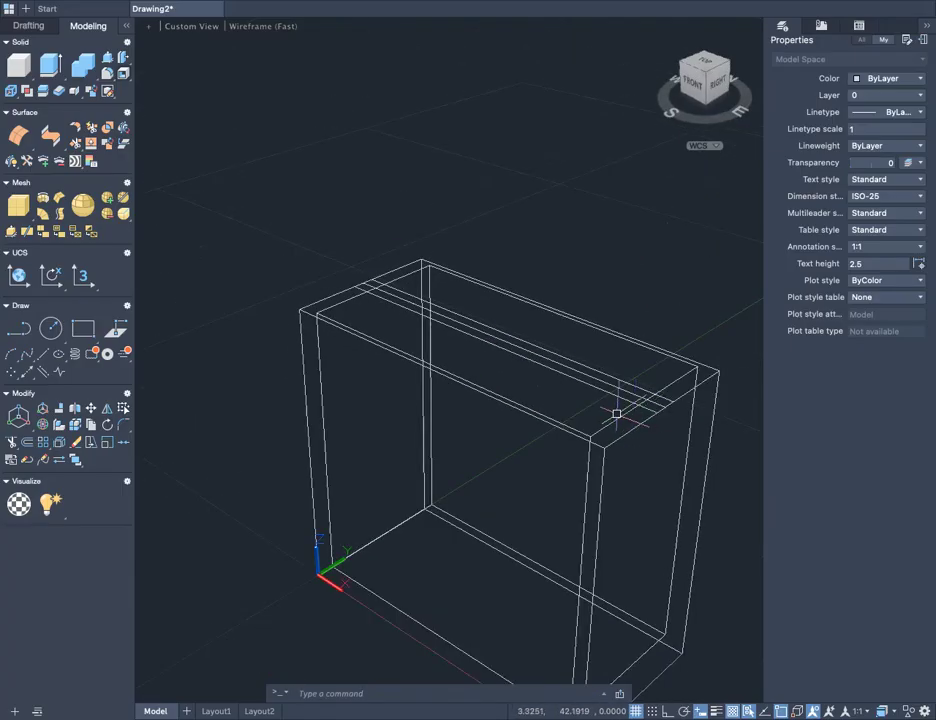
- Switch the model to the Right view and set the visual style to 2D Wireframe
click(200, 27)
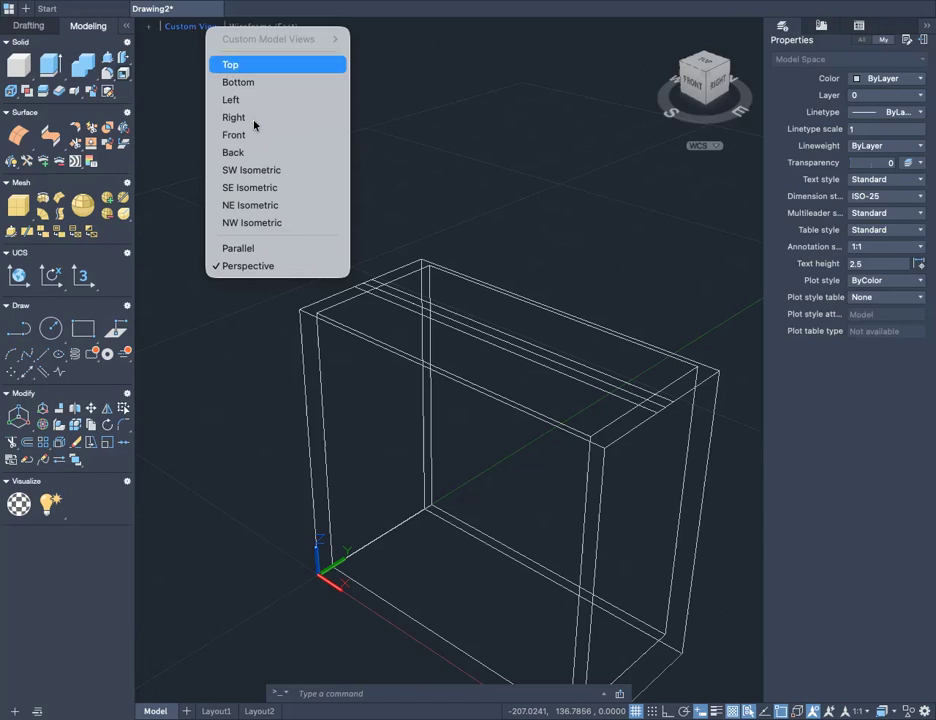
click(193, 51)
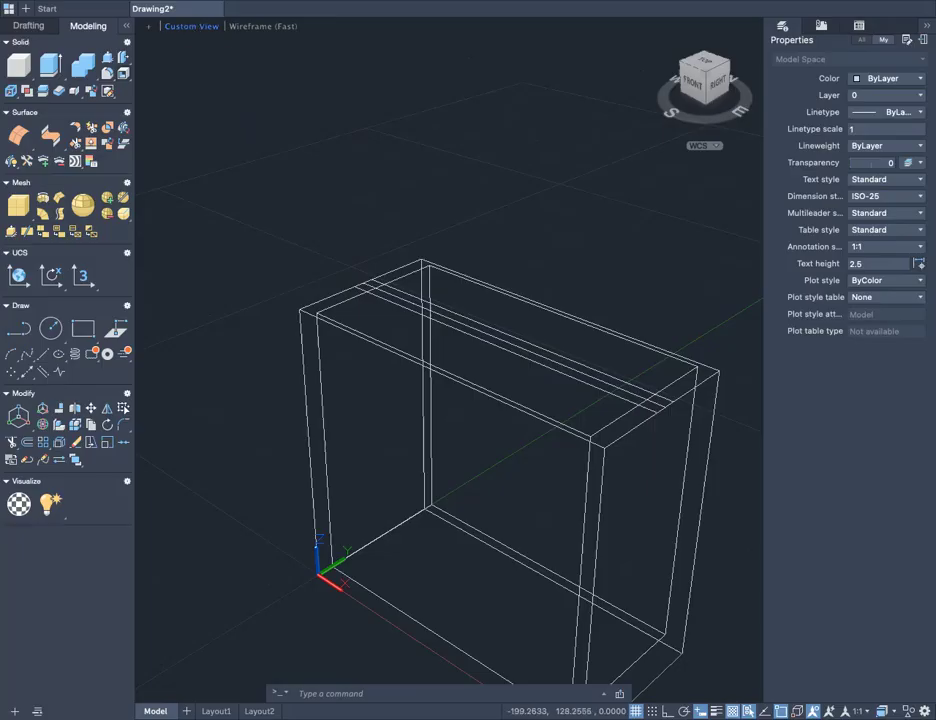
click(193, 27)
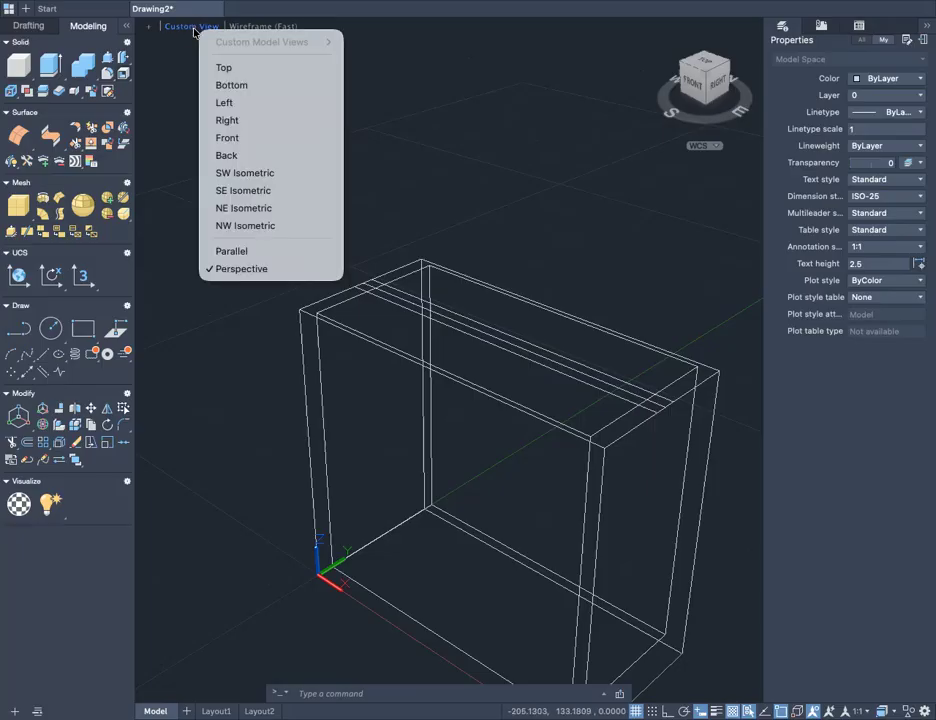
click(232, 121)
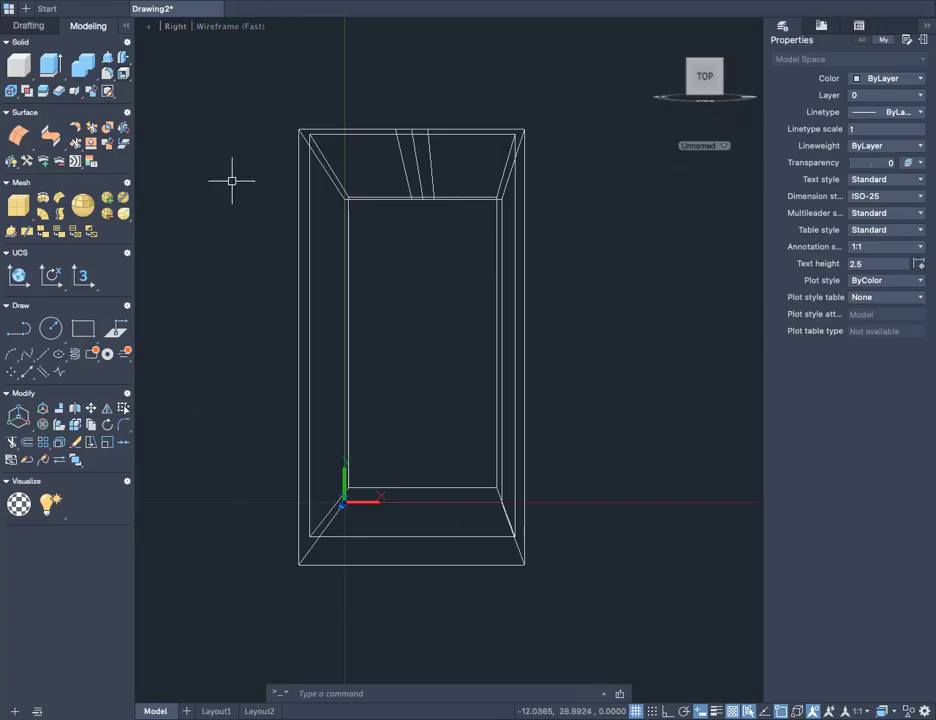
click(214, 28)
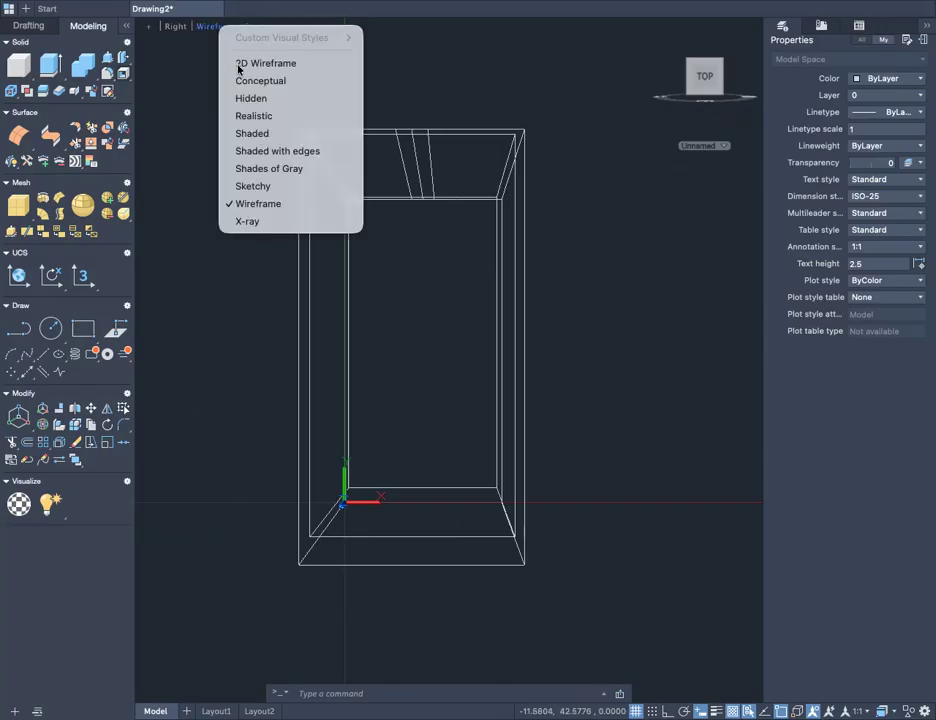
click(250, 63)
scroll(383, 376, up, 4)
scroll(388, 377, down, 2)
scroll(388, 377, up, 2)
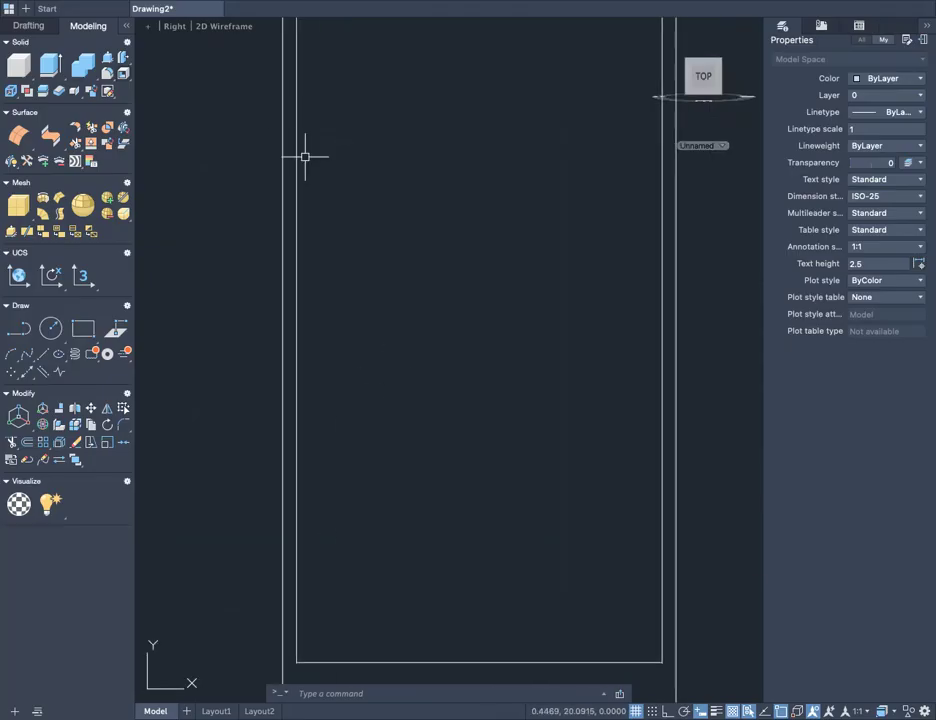
click(222, 27)
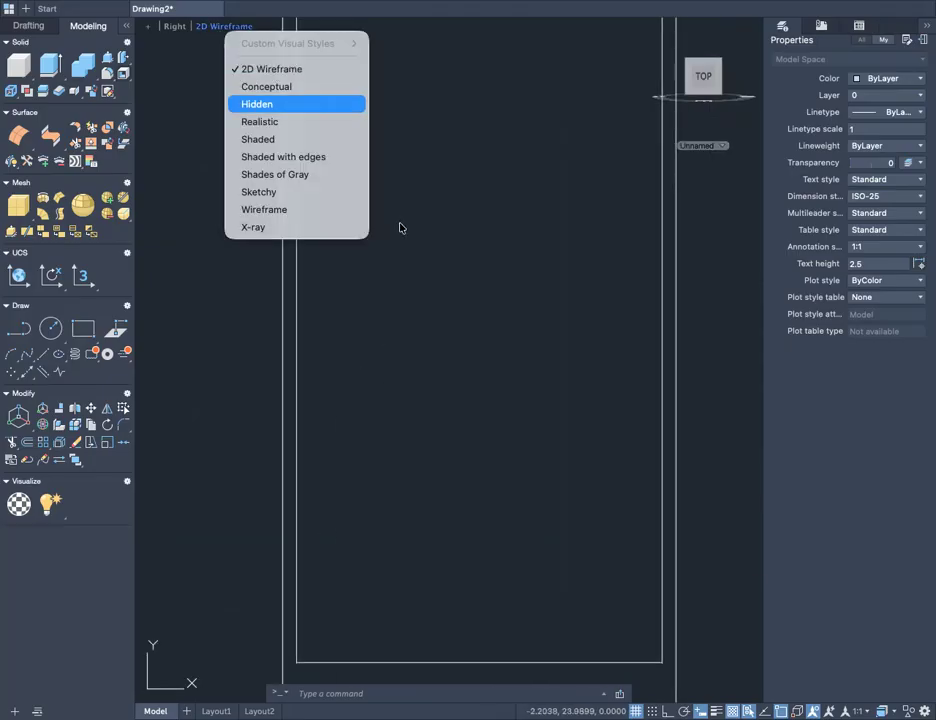
click(437, 238)
- Draw a line from the narrow rectangle's corner on the box's end face to the midpoint of the nearest vertical outer edge
scroll(430, 294, down, 2)
middle_drag(445, 231, 435, 355)
scroll(450, 355, up, 2)
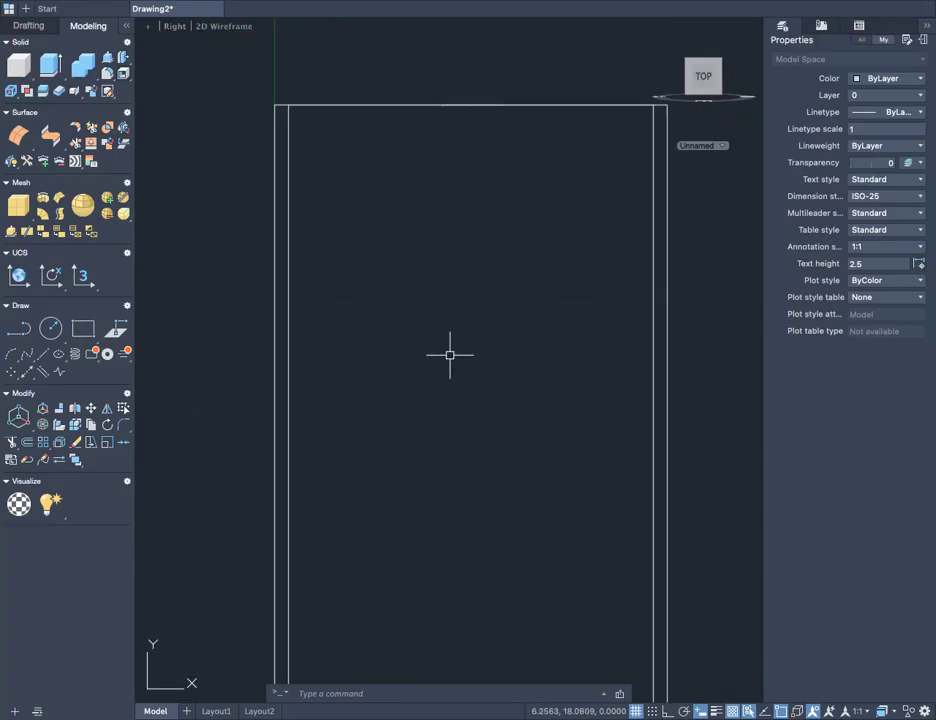
text(line)
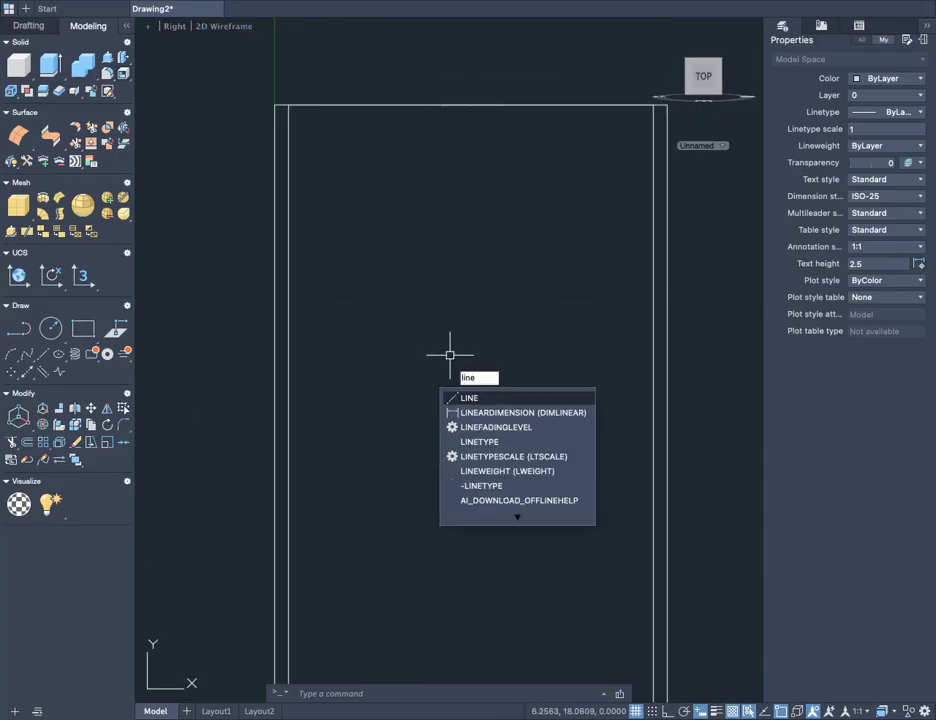
key(Return)
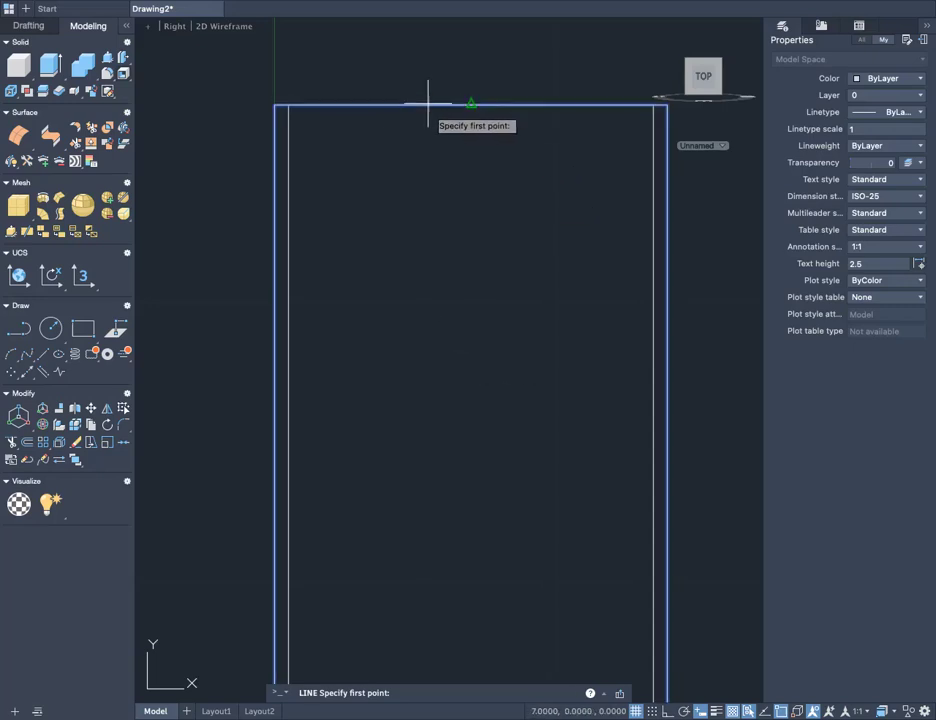
shift+middle_drag(445, 150, 472, 160)
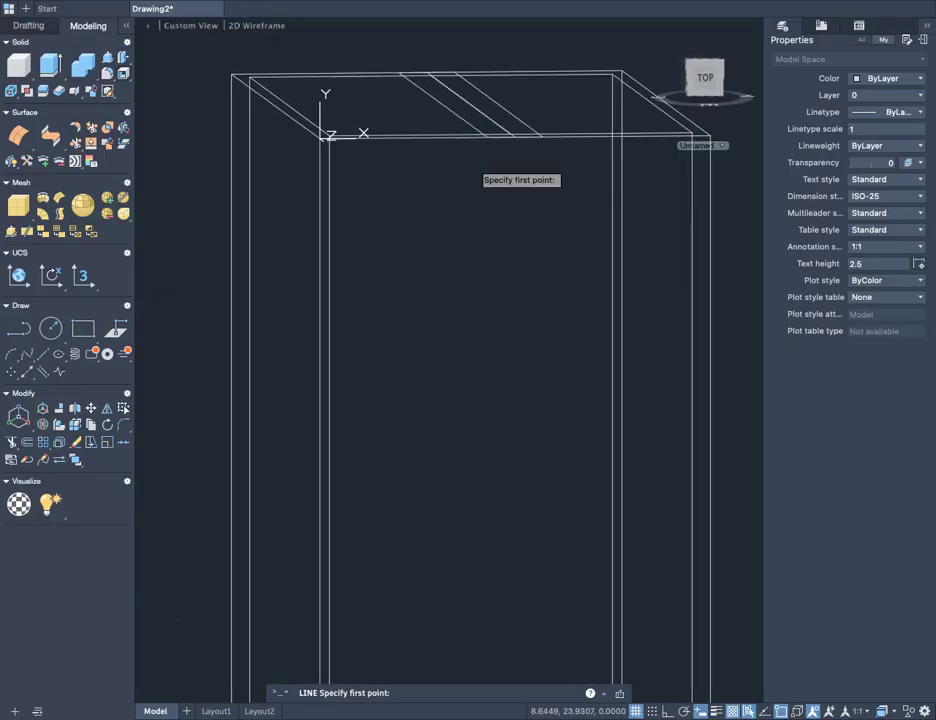
click(487, 136)
middle_drag(478, 259, 551, 155)
shift+middle_drag(451, 434, 418, 470)
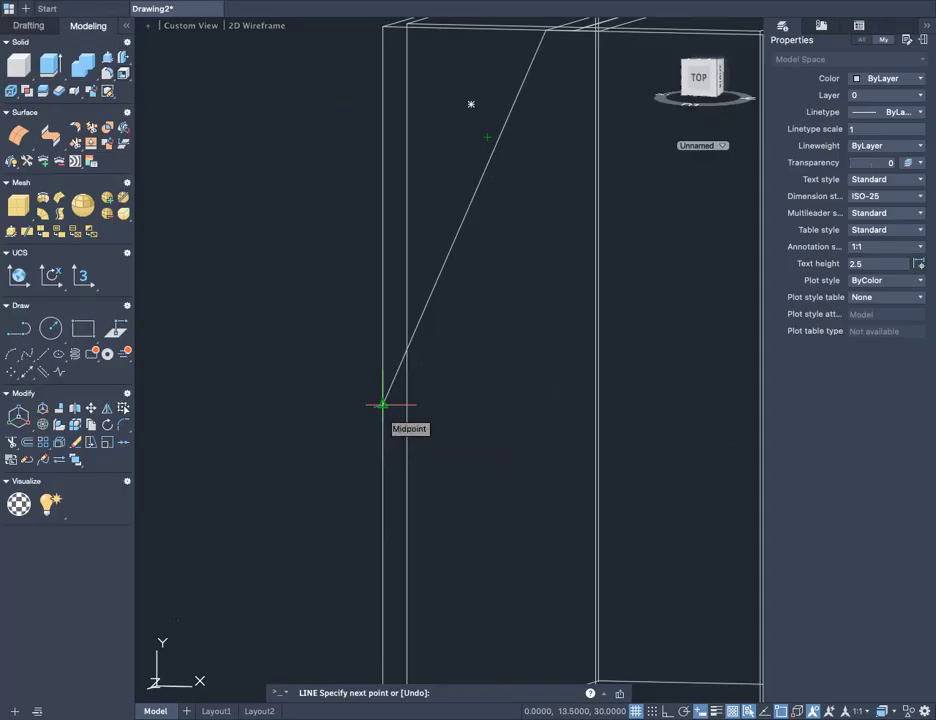
click(383, 405)
- Continue the line across the end face to the opposite vertical edge's midpoint, ending at the narrow rectangle's other corner
shift+middle_drag(340, 485, 540, 495)
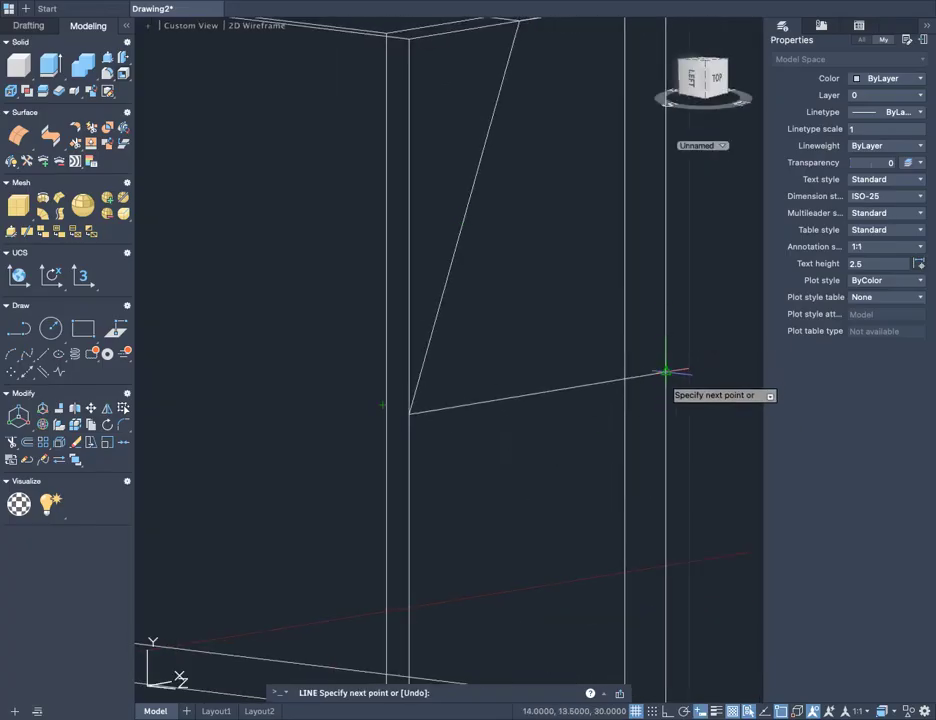
click(666, 372)
scroll(666, 372, down, 5)
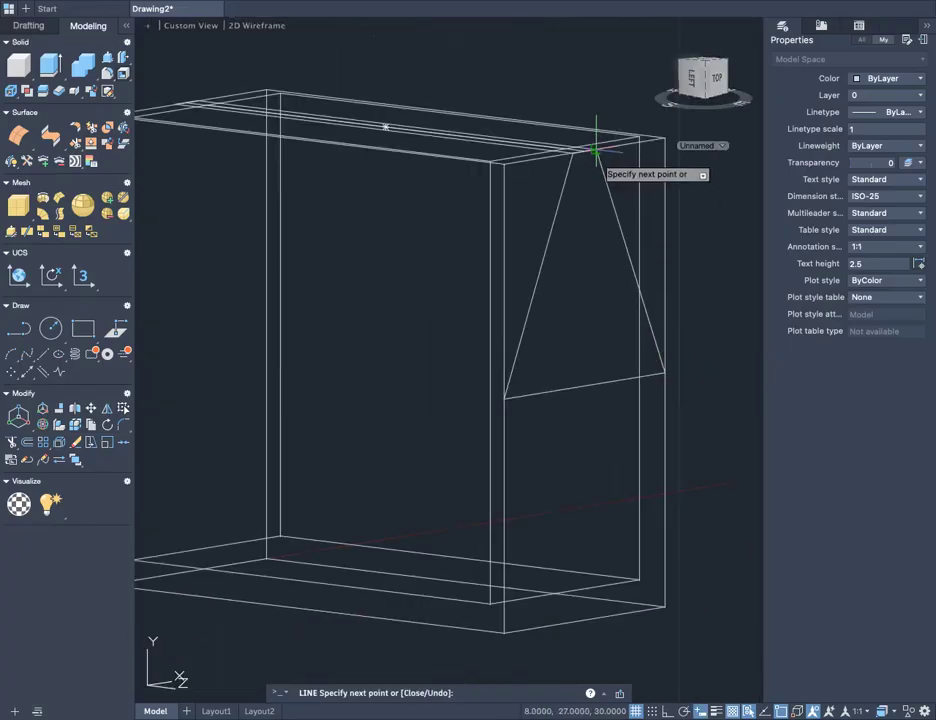
scroll(595, 145, up, 3)
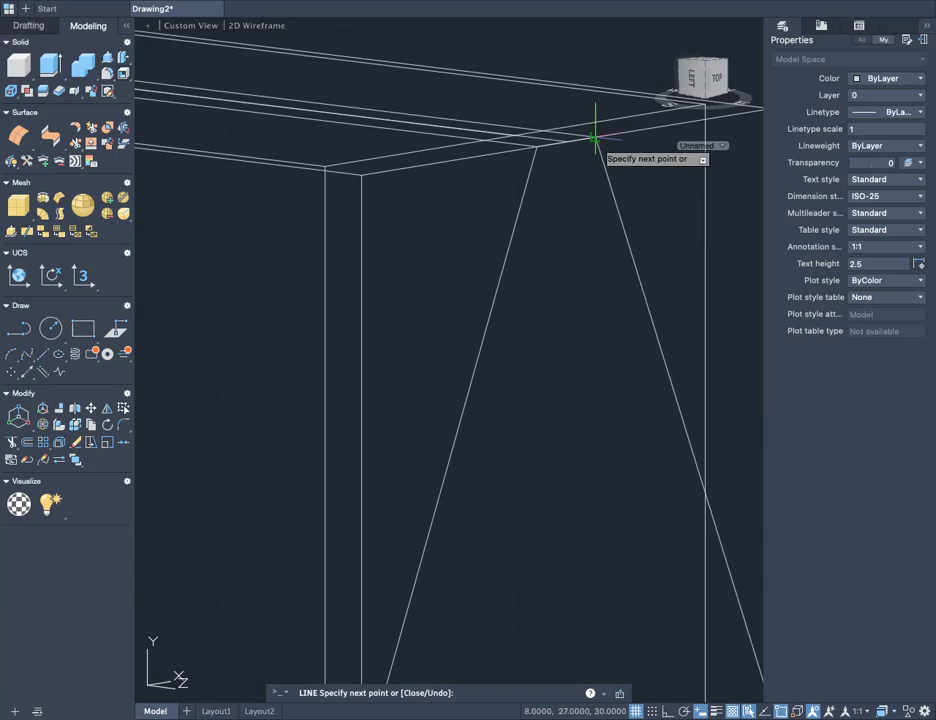
scroll(600, 209, down, 5)
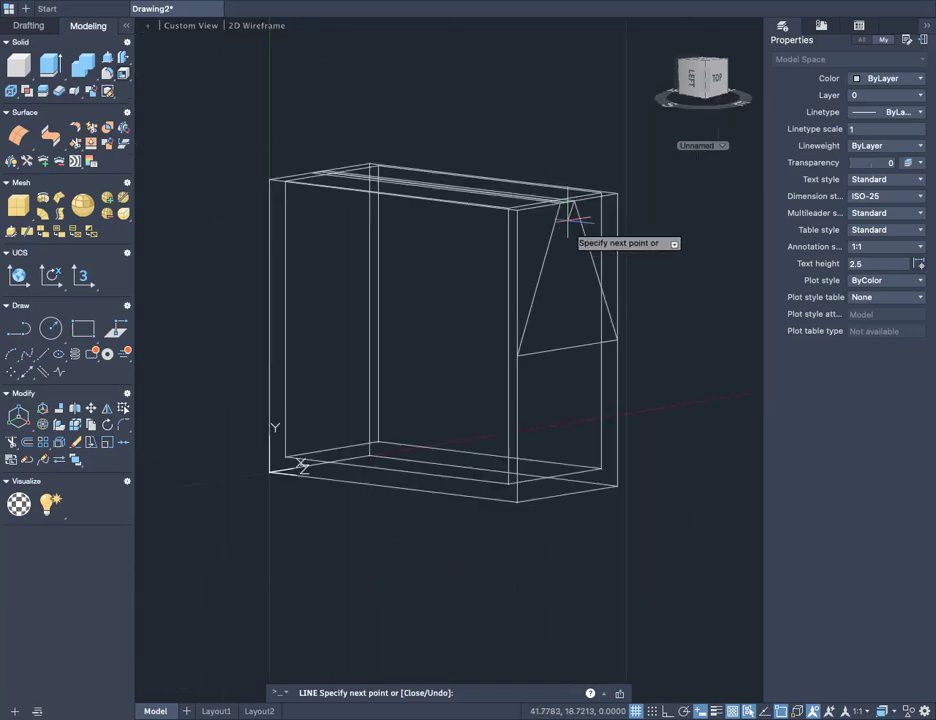
scroll(568, 258, up, 3)
key(Escape)
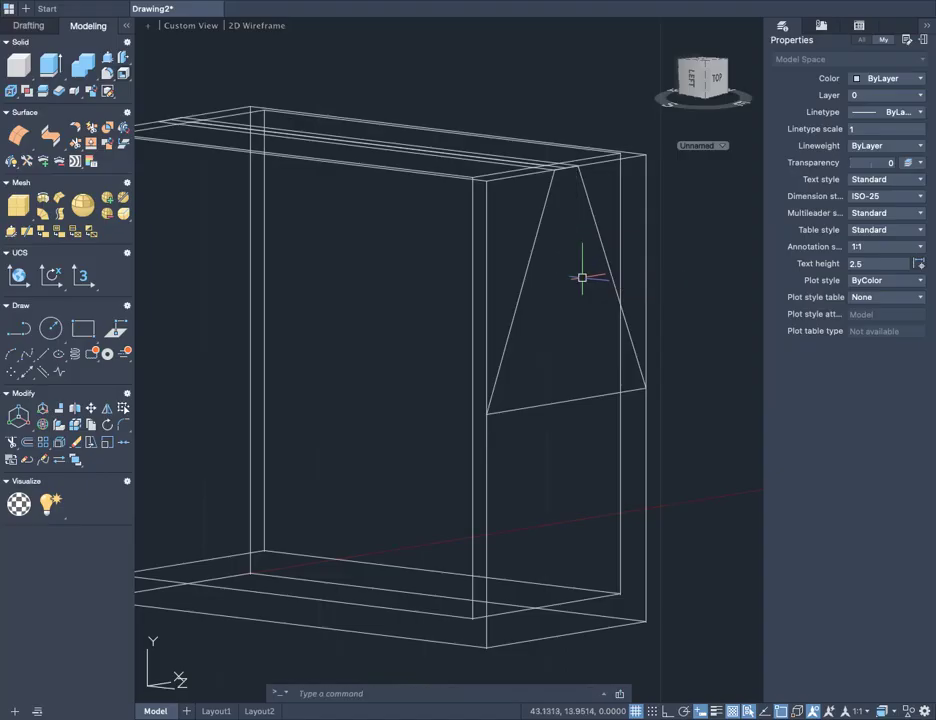
- Delete the horizontal line joining the midpoints of the end face's two vertical edges
shift+middle_drag(597, 416, 368, 403)
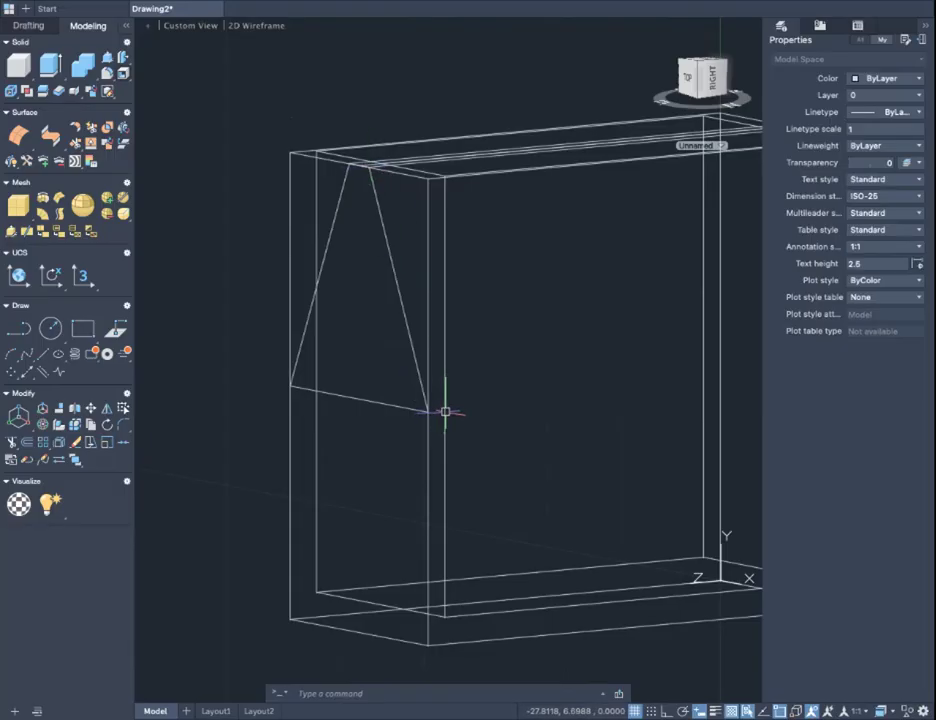
middle_drag(423, 365, 569, 400)
scroll(349, 395, up, 5)
scroll(366, 439, down, 5)
scroll(386, 439, up, 5)
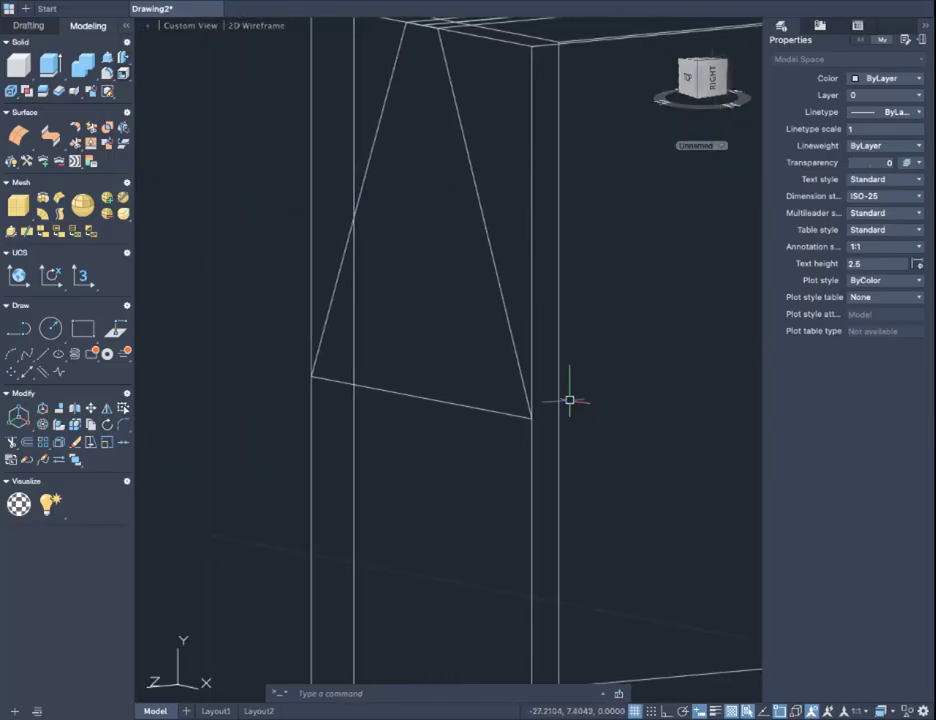
click(421, 397)
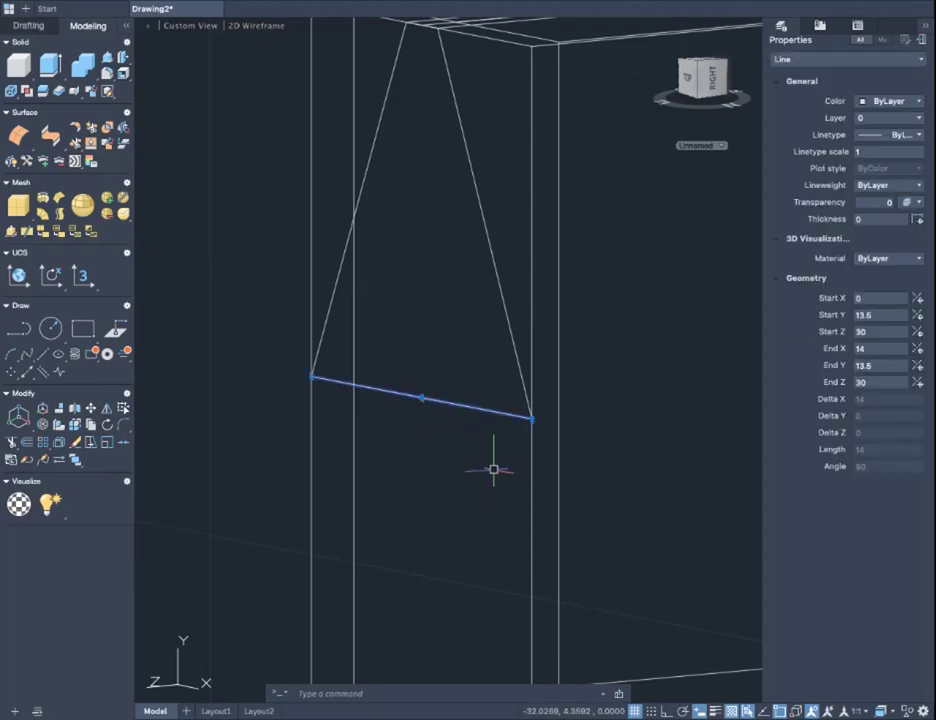
key(Delete)
scroll(487, 463, down, 3)
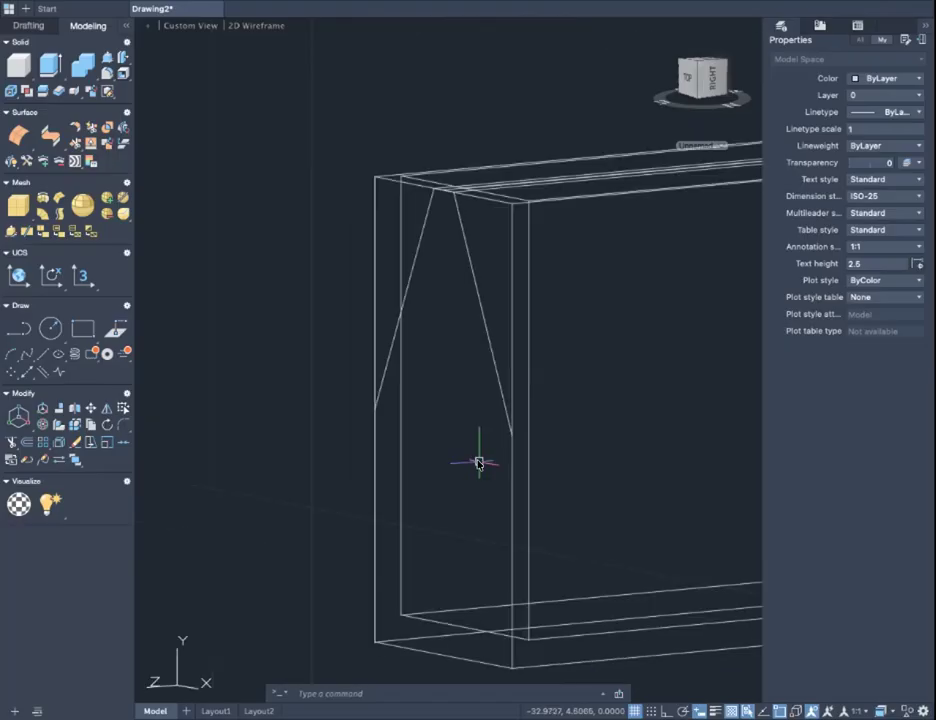
- Extrude both slanted end-face lines into surfaces running the box's full length and past its far end
text(e)
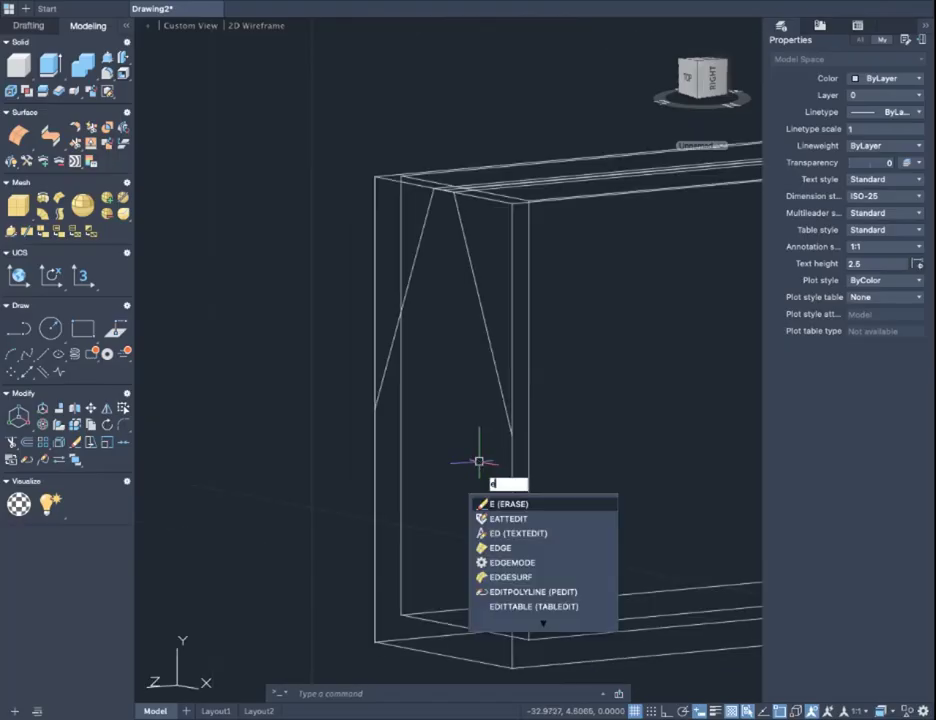
text(xtre)
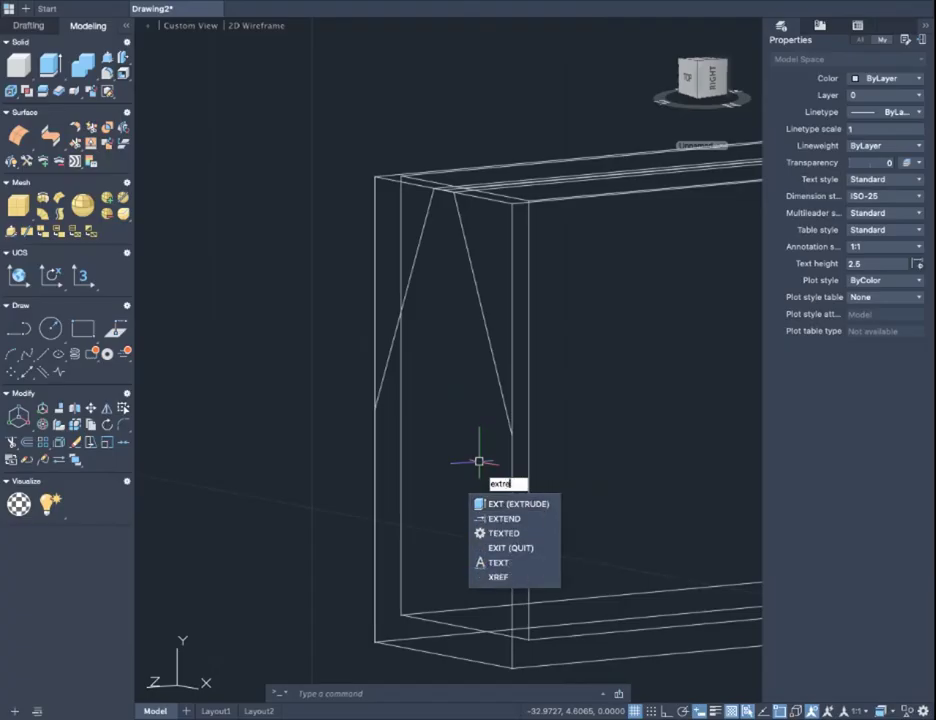
key(BackSpace)
text(u)
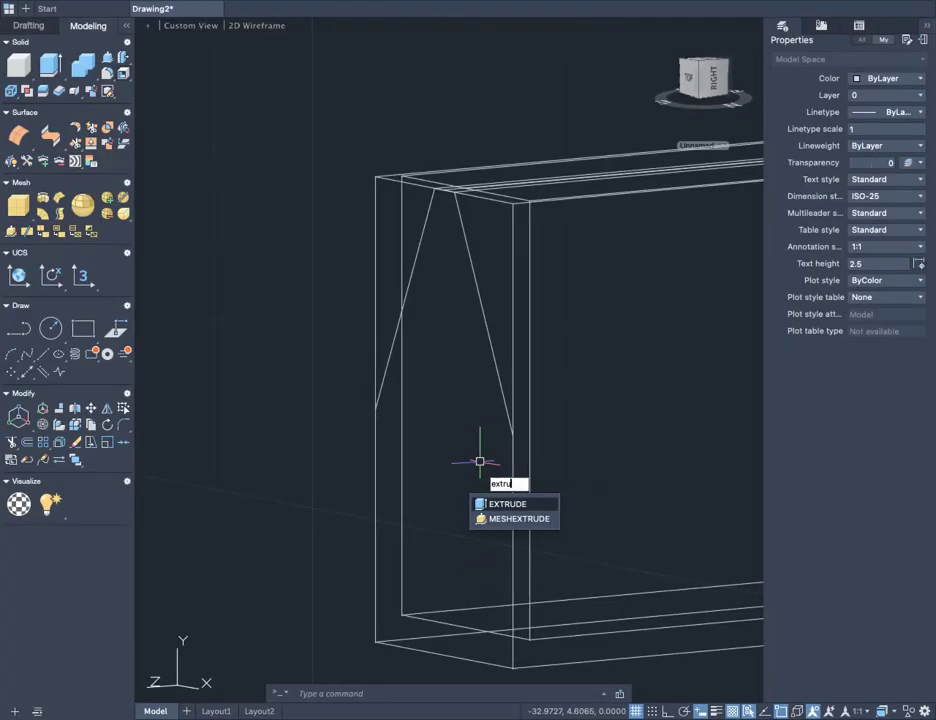
key(Return)
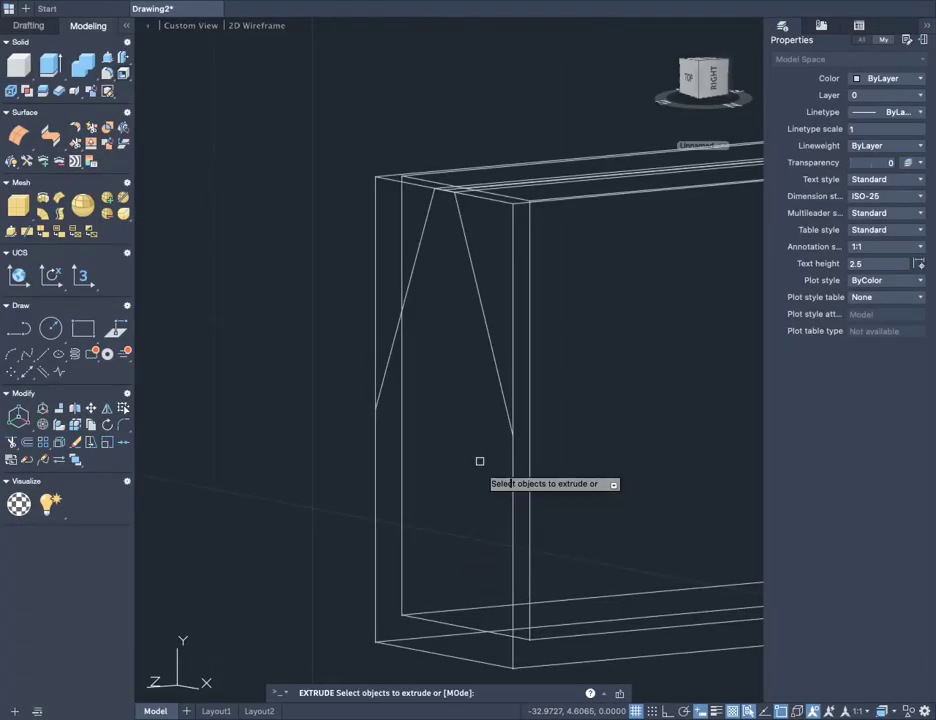
click(471, 268)
click(420, 252)
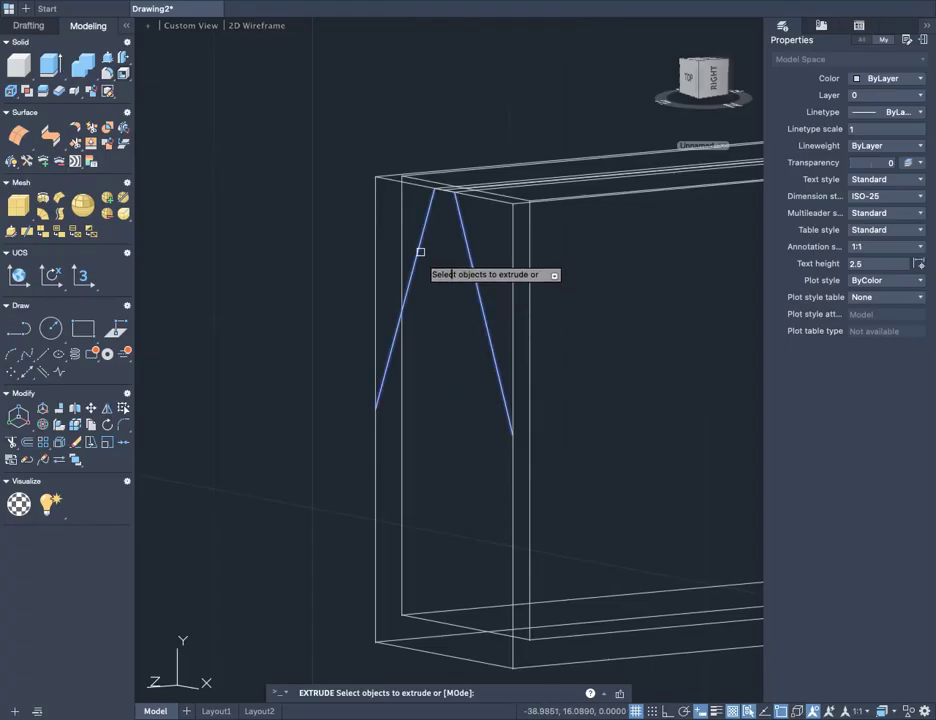
key(Return)
scroll(476, 343, down, 5)
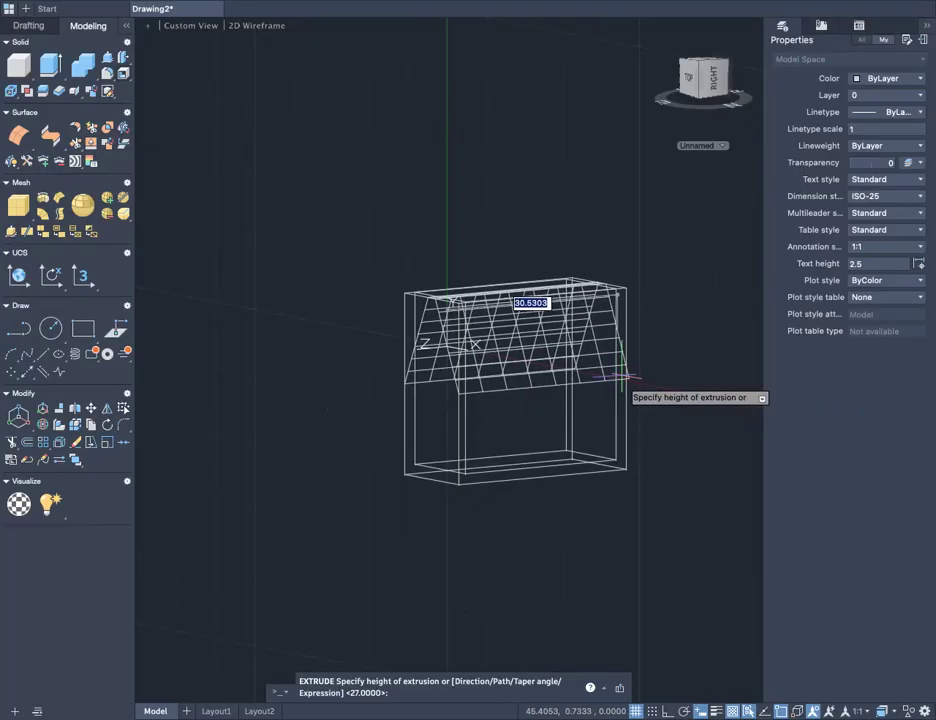
scroll(626, 379, up, 5)
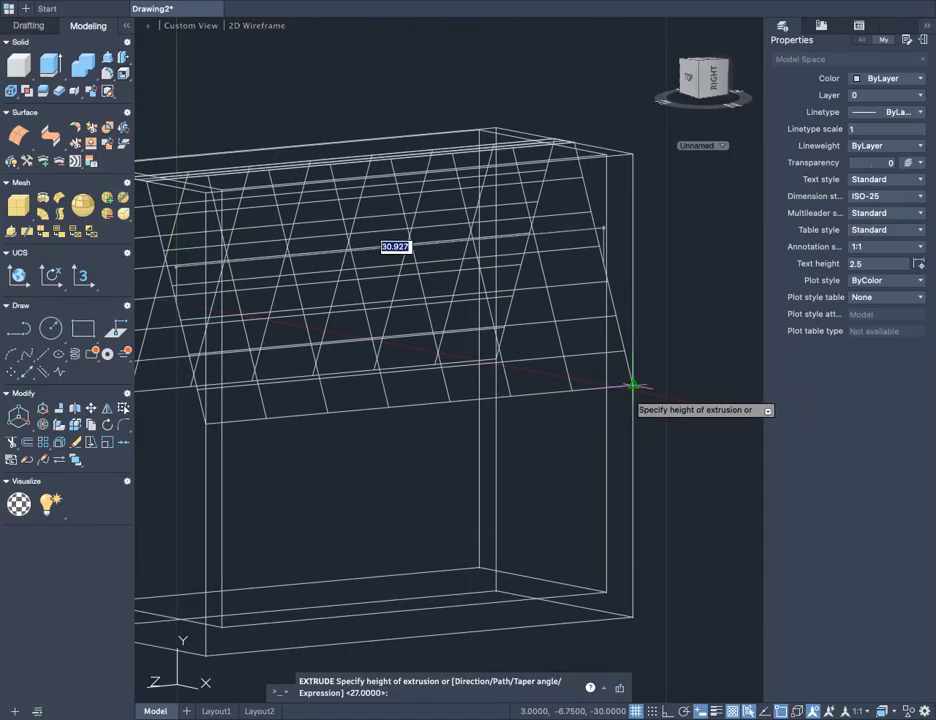
scroll(628, 385, down, 3)
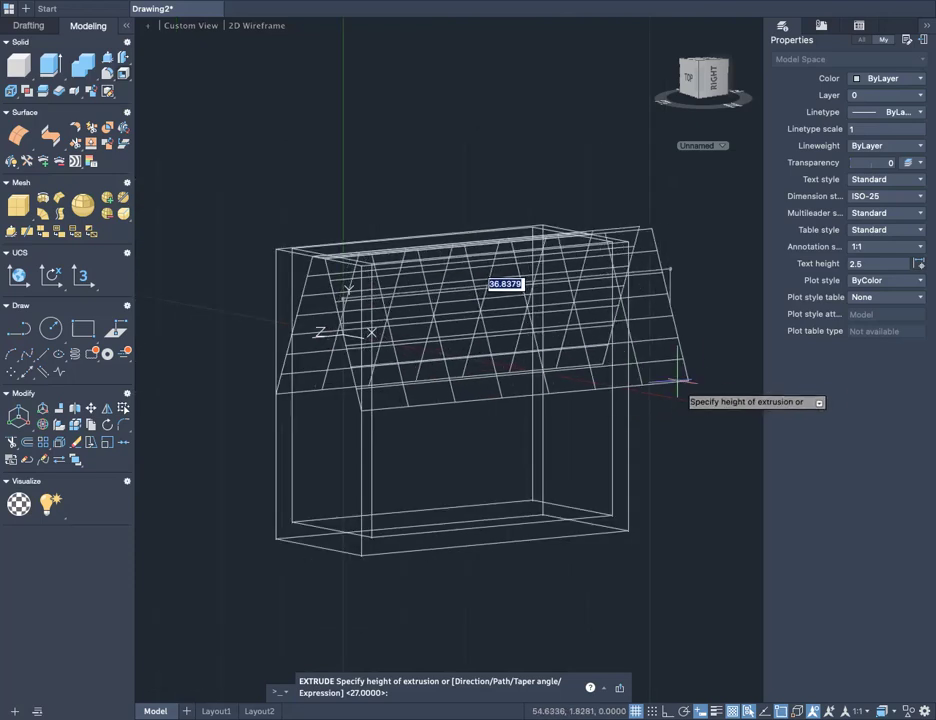
click(714, 377)
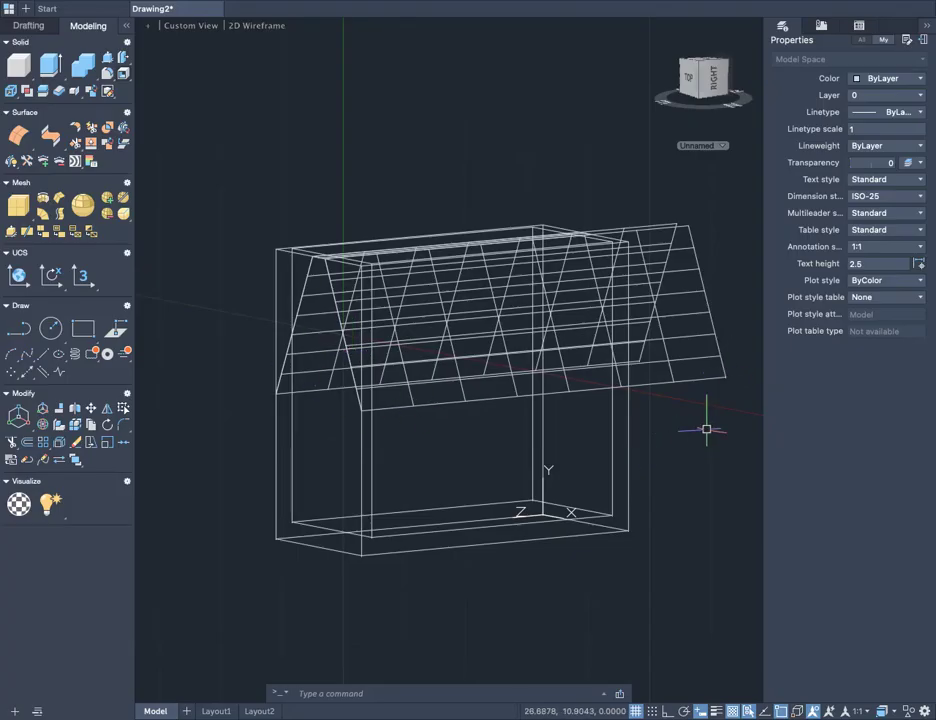
- Slice the hollow box with the slanted surface on its near long side, using the Surface option and keeping only the main body
scroll(570, 422, down, 3)
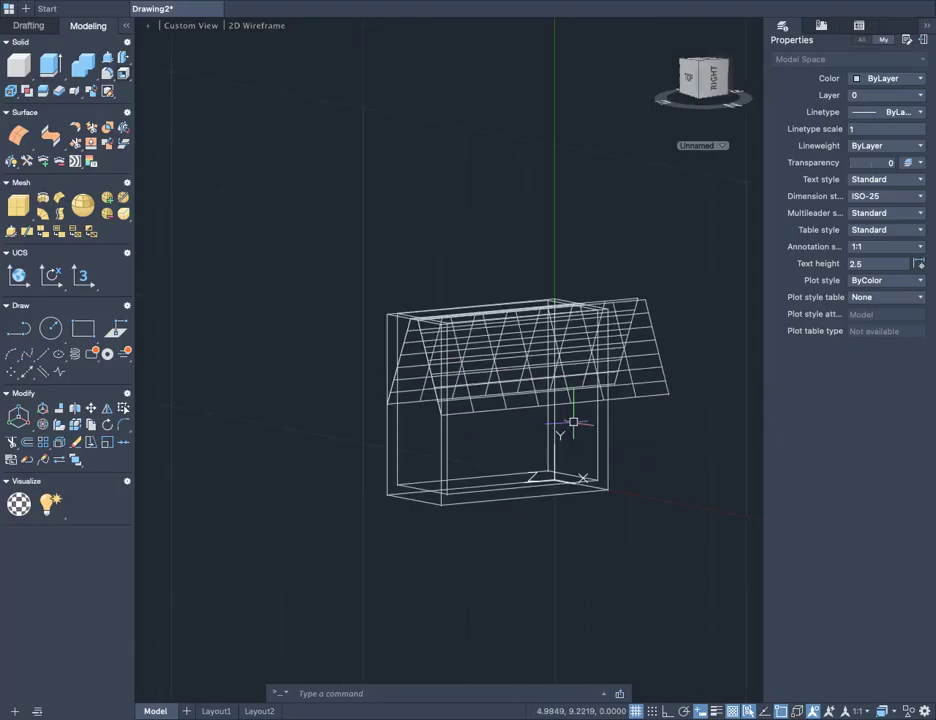
middle_drag(315, 403, 391, 427)
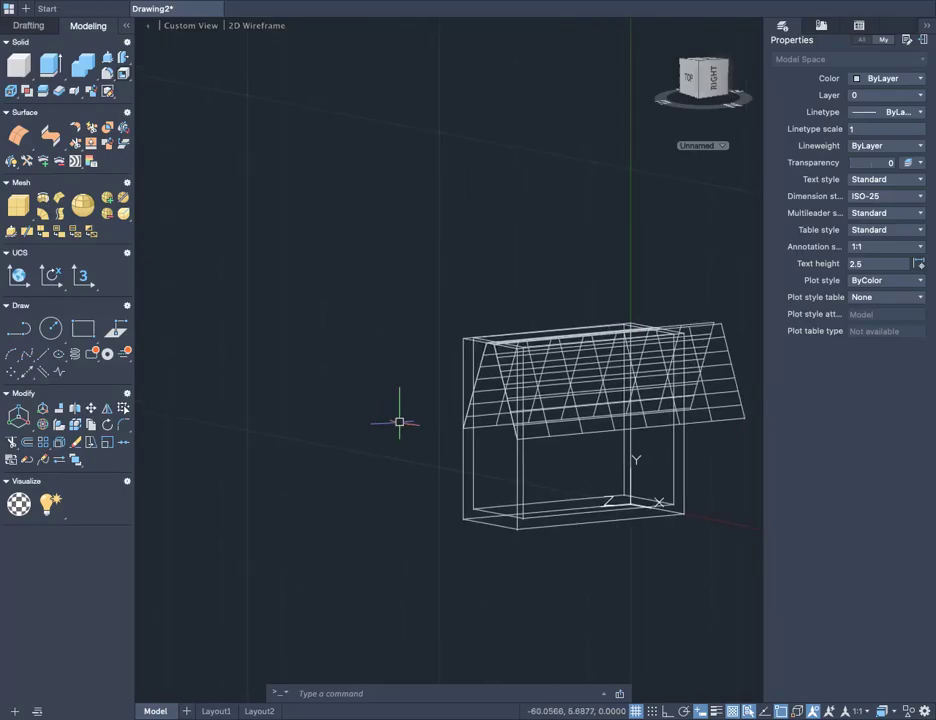
scroll(600, 455, up, 2)
middle_drag(602, 459, 480, 416)
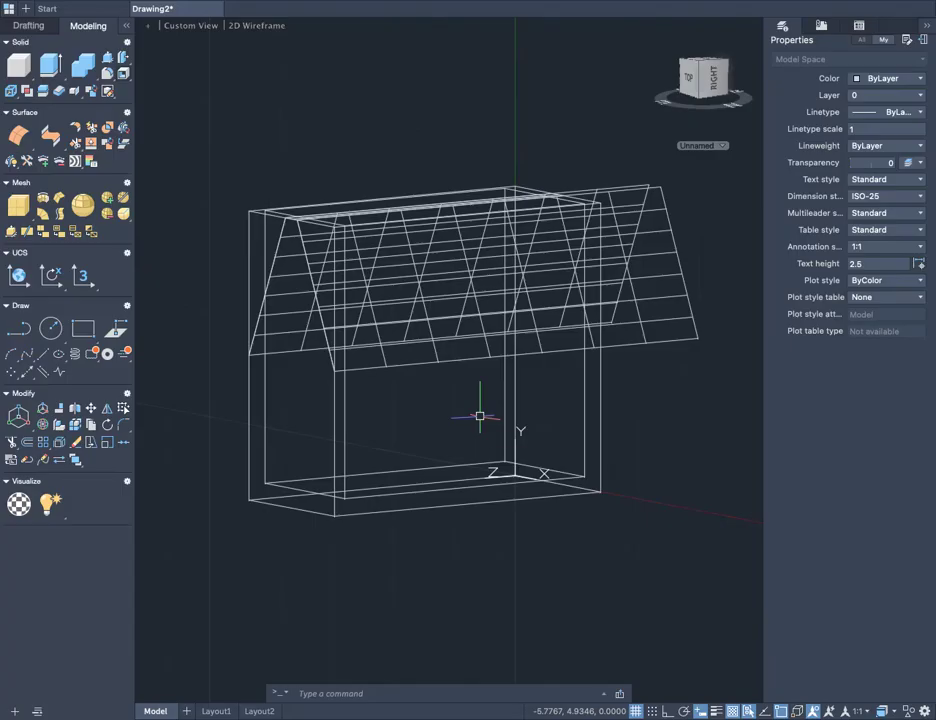
text(slice)
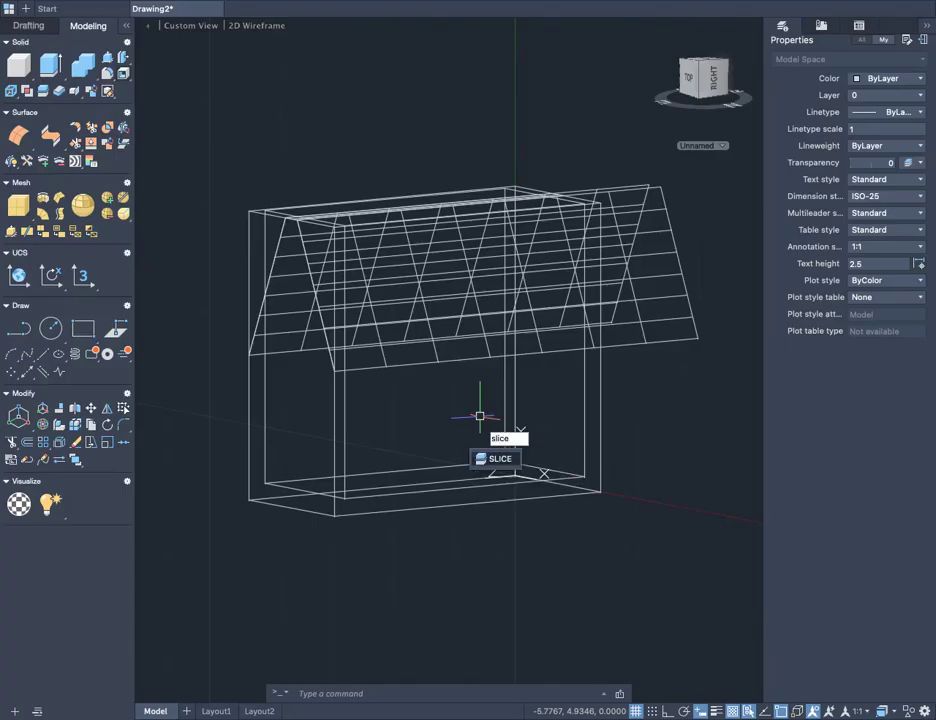
key(Return)
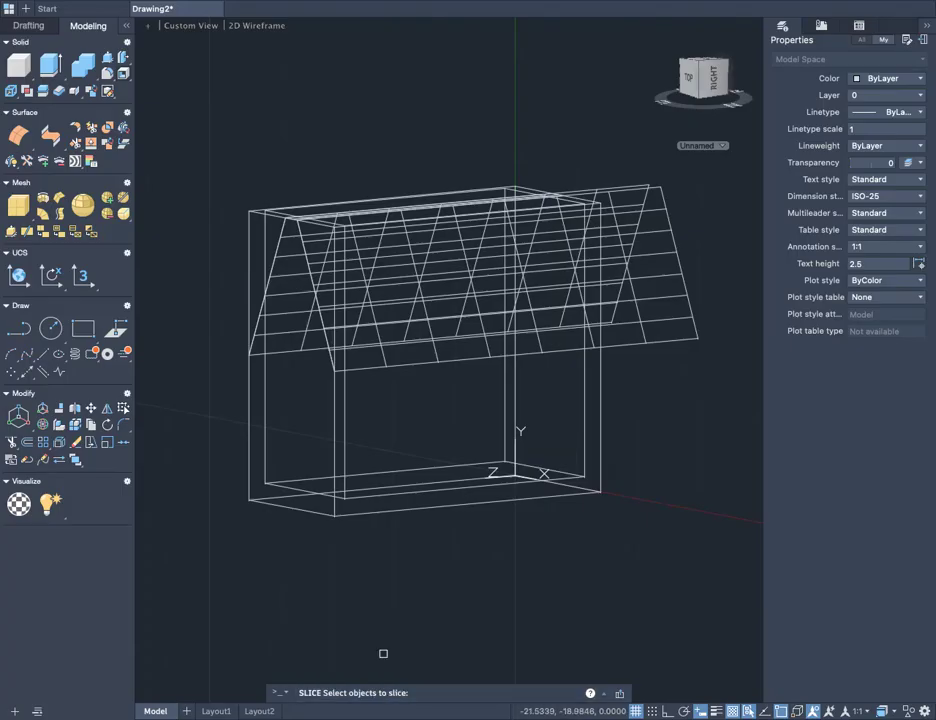
click(344, 494)
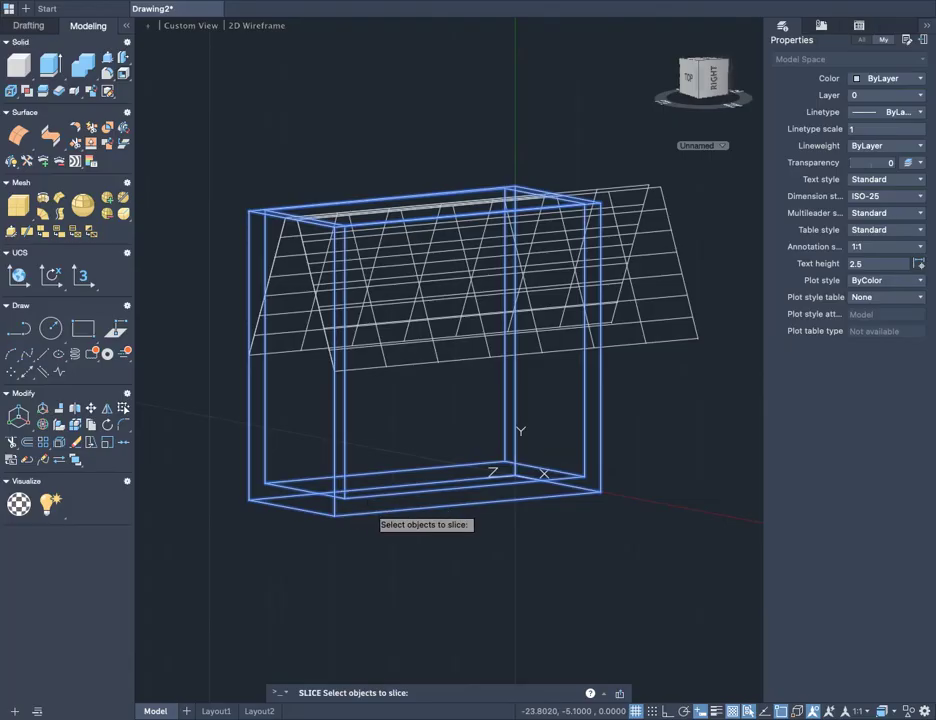
key(Return)
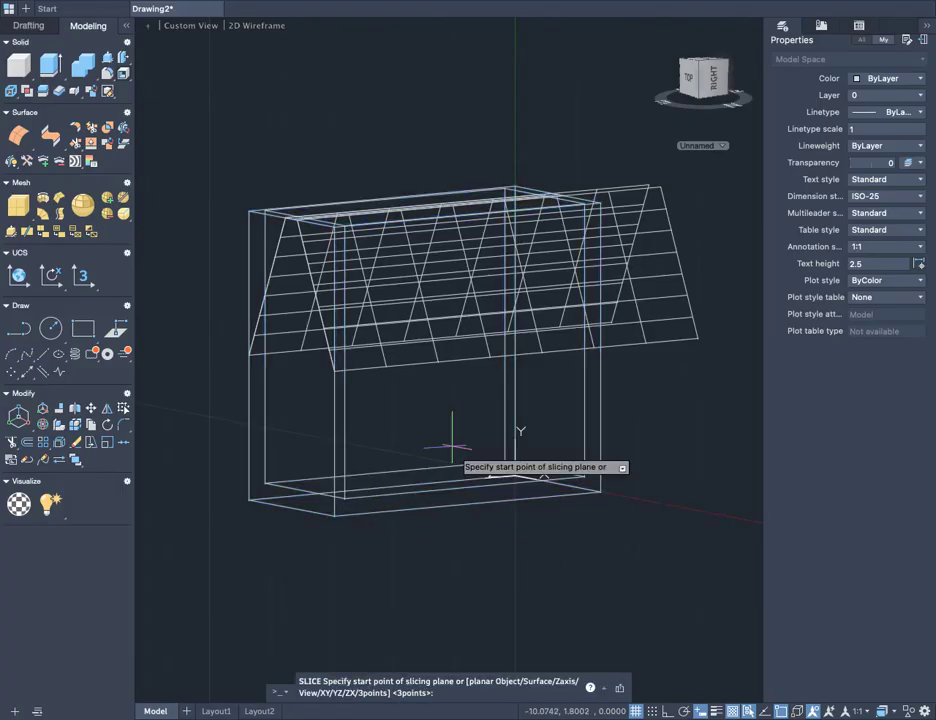
right_click(630, 408)
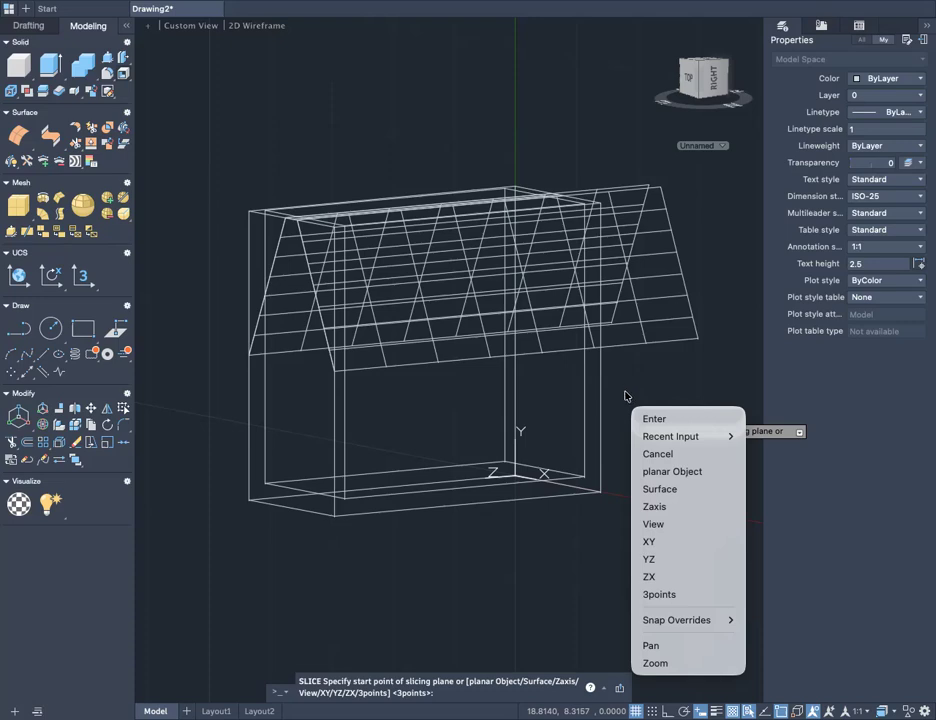
click(670, 491)
click(658, 490)
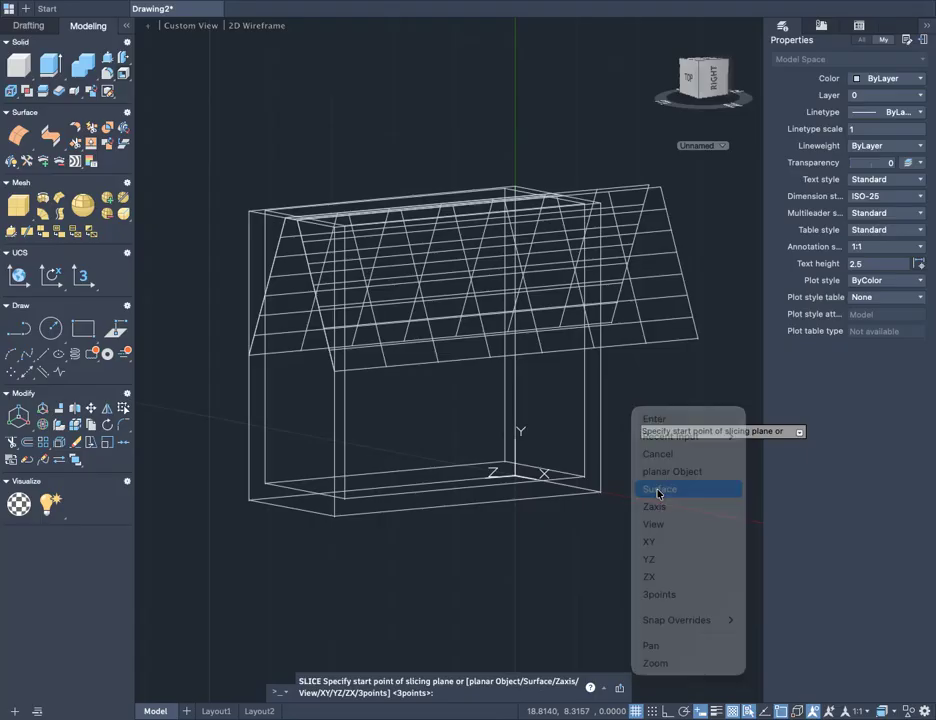
click(643, 338)
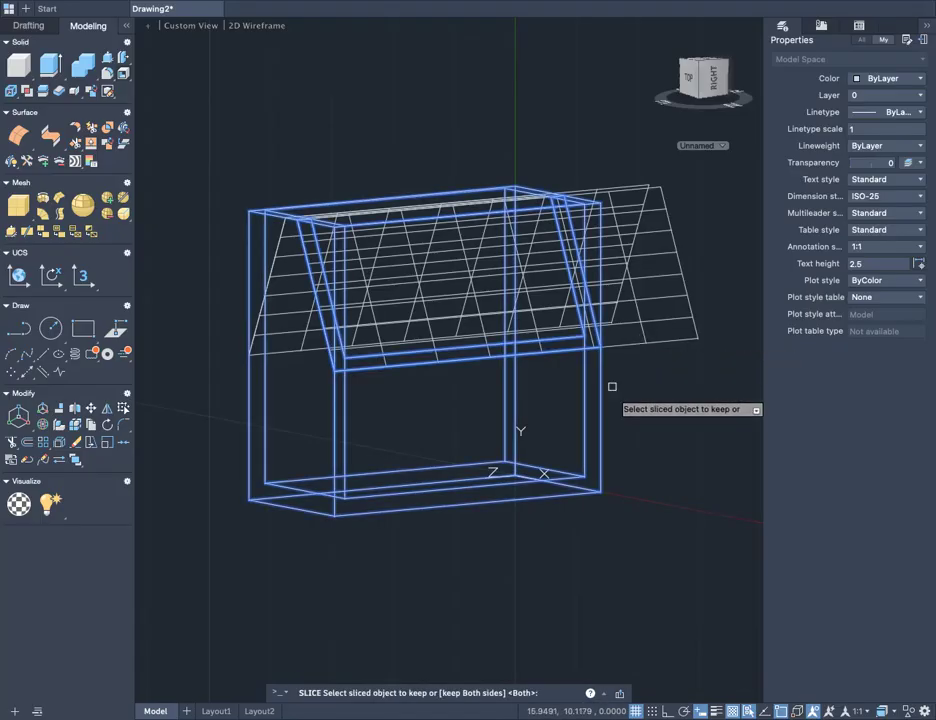
click(335, 418)
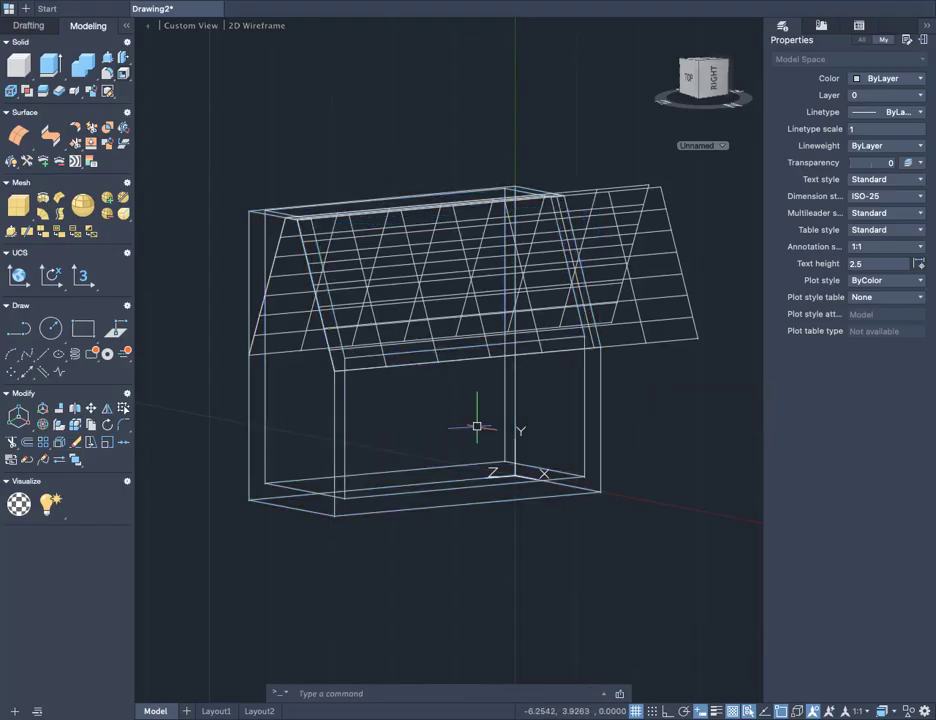
- Slice the remaining body with the opposite slanted surface, using the Surface option and keeping both sides
shift+middle_drag(416, 445, 509, 473)
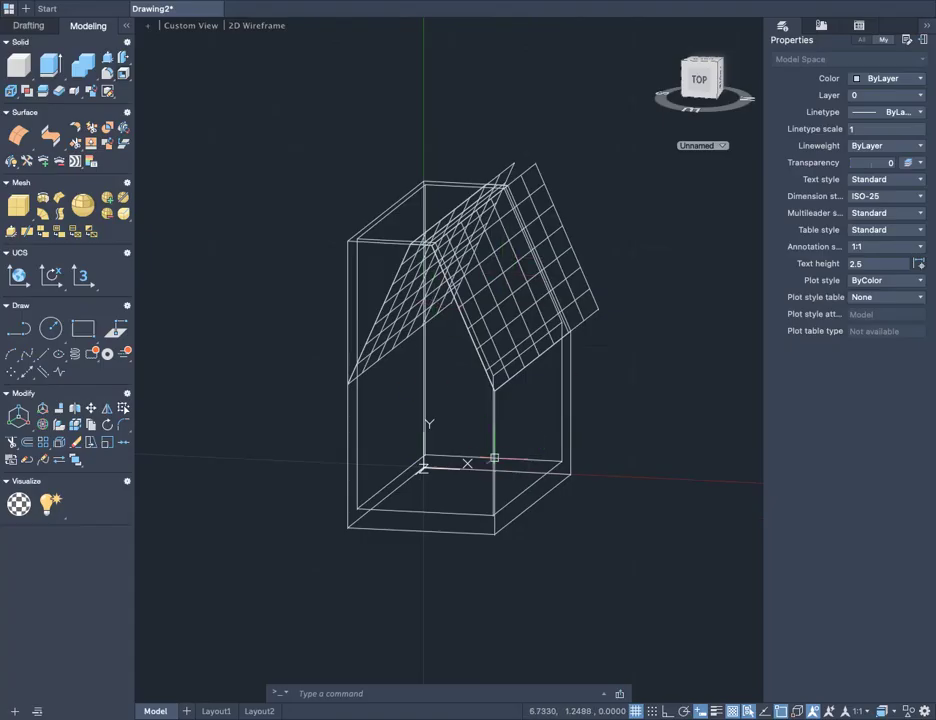
middle_drag(522, 455, 563, 487)
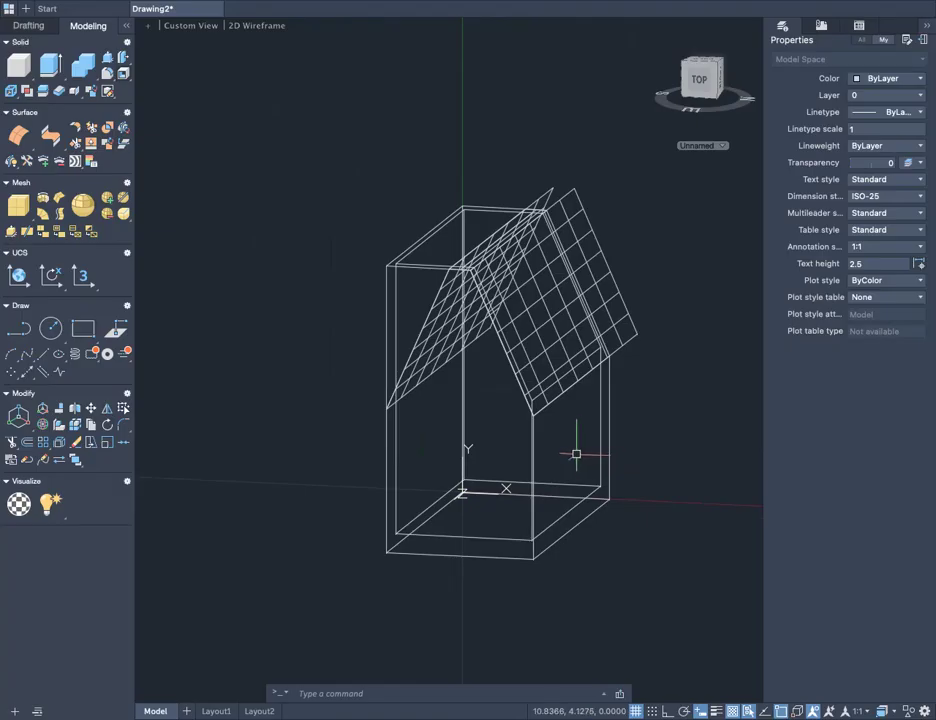
scroll(576, 453, up, 2)
scroll(602, 300, down, 2)
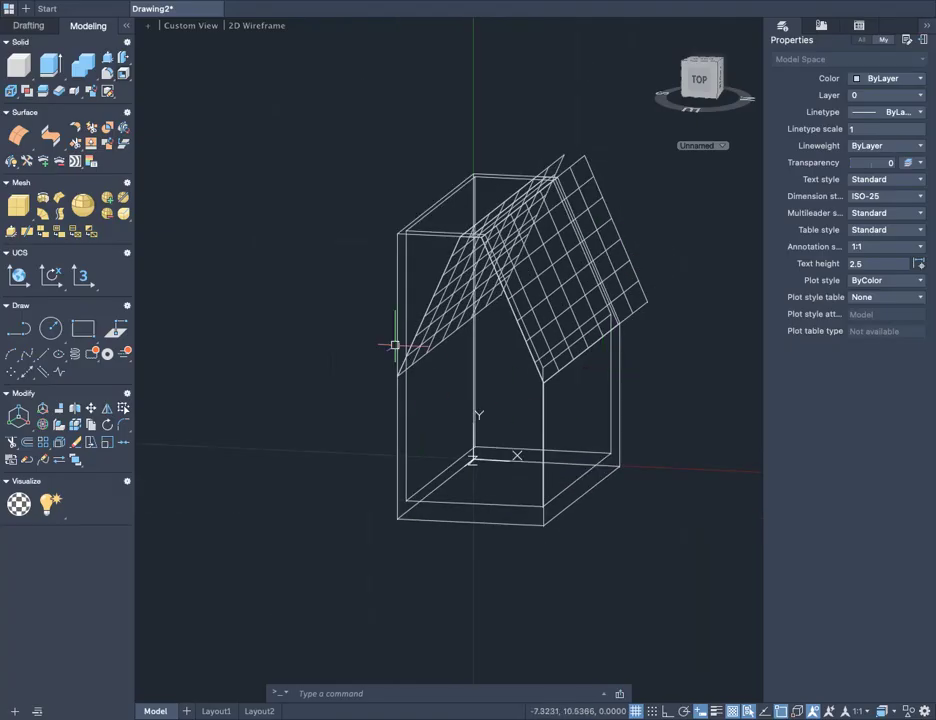
scroll(462, 407, up, 2)
text(slice)
key(Return)
click(509, 441)
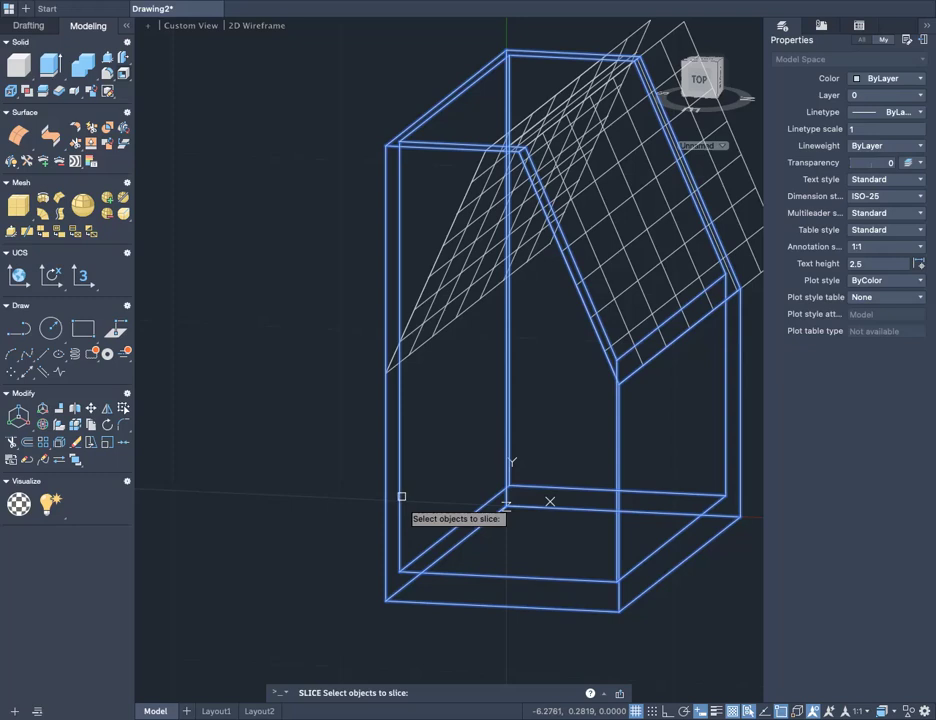
key(Return)
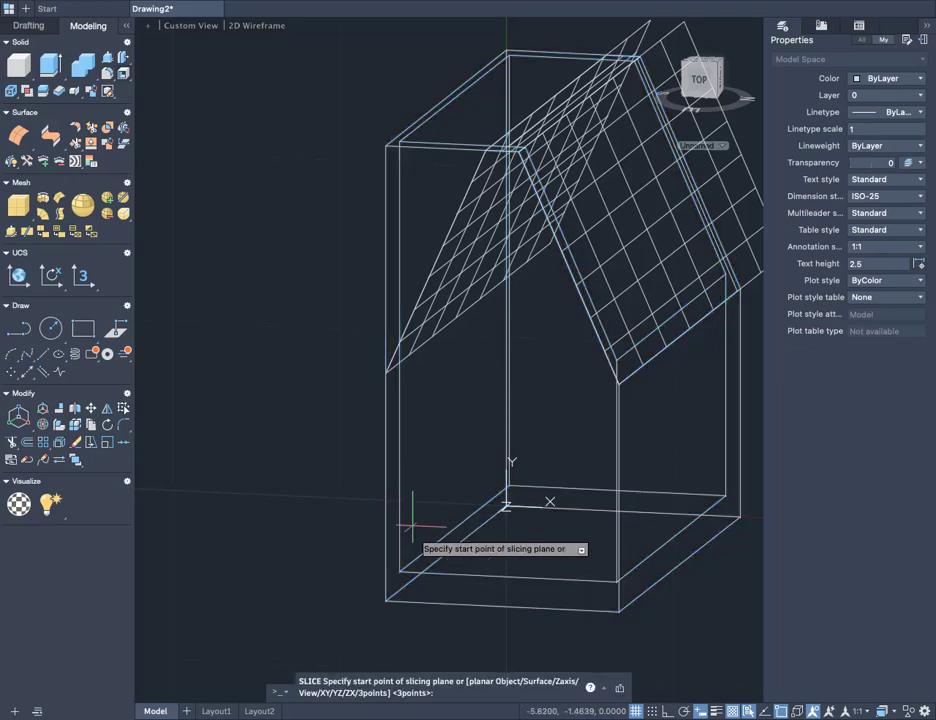
right_click(368, 486)
right_click(368, 486)
click(400, 526)
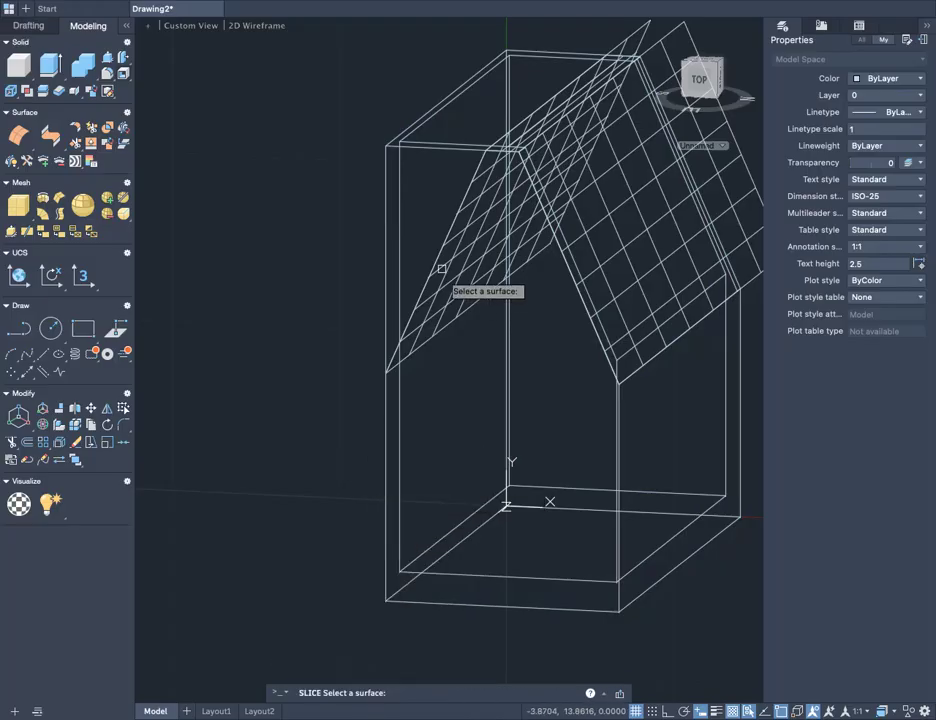
click(628, 39)
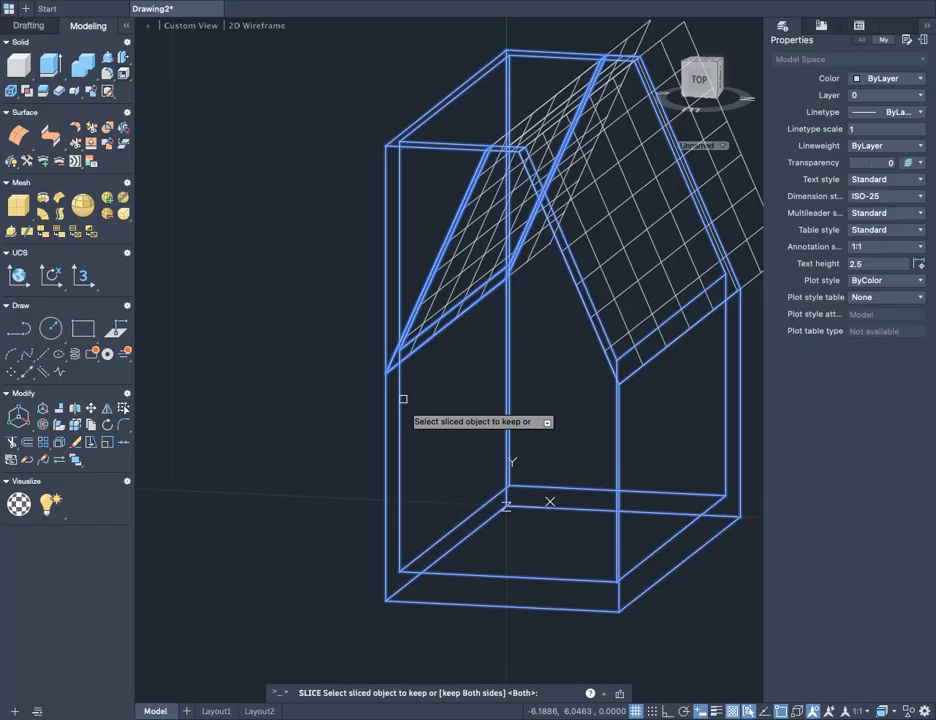
key(Return)
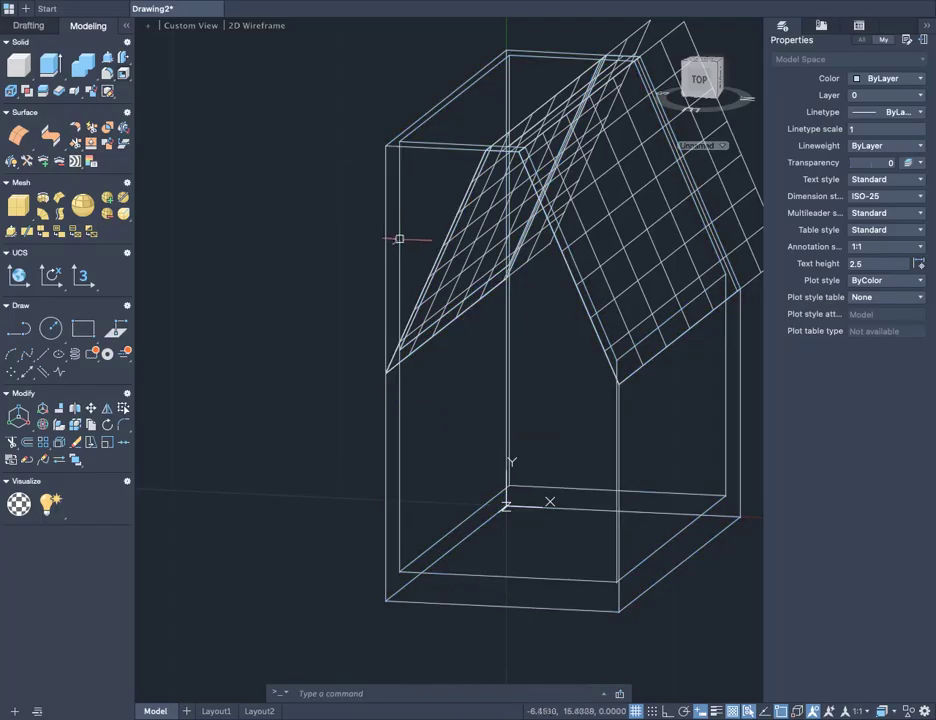
- Delete the cut-off upper corner piece outside the slanted surface, leaving the house-shaped body in place
scroll(418, 360, up, 1)
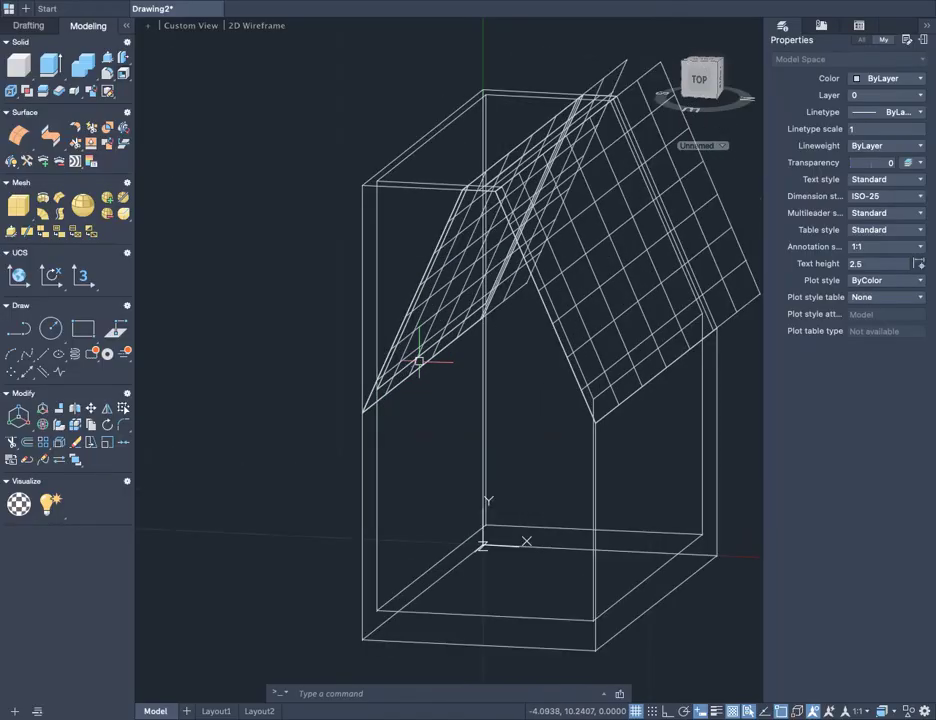
scroll(351, 466, up, 3)
scroll(351, 466, down, 4)
shift+middle_drag(414, 493, 395, 424)
click(401, 430)
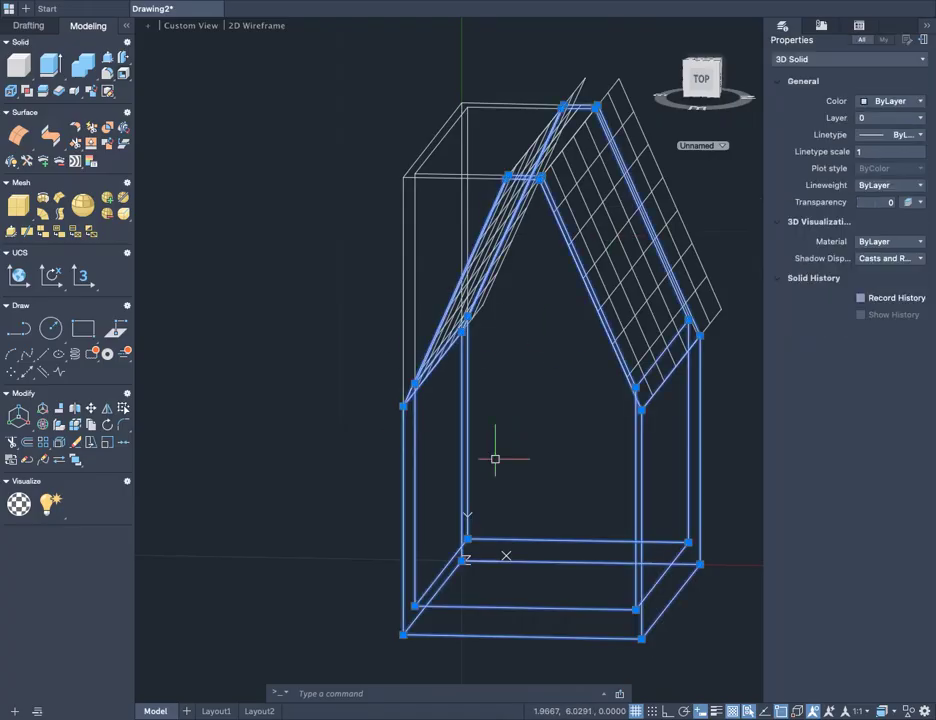
scroll(495, 459, up, 2)
scroll(495, 459, down, 4)
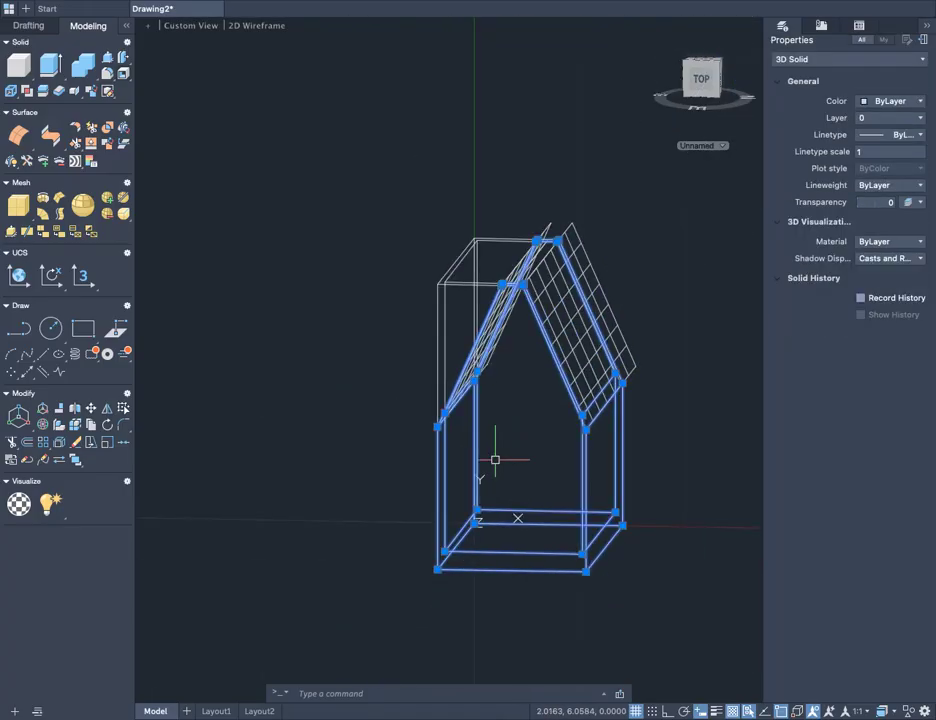
key(Escape)
click(441, 459)
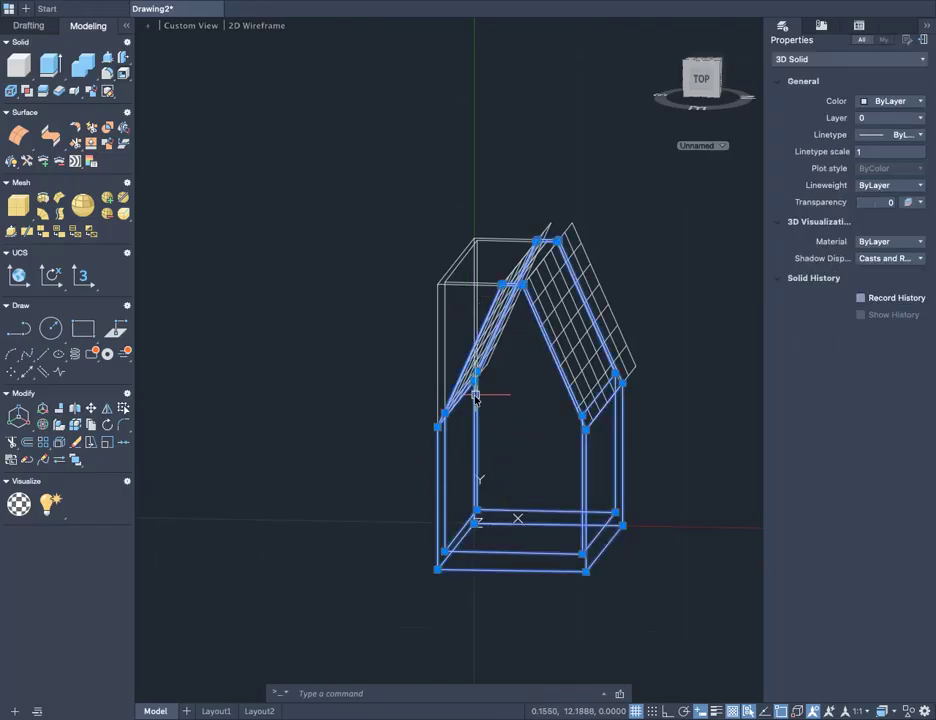
mouse_move(476, 398)
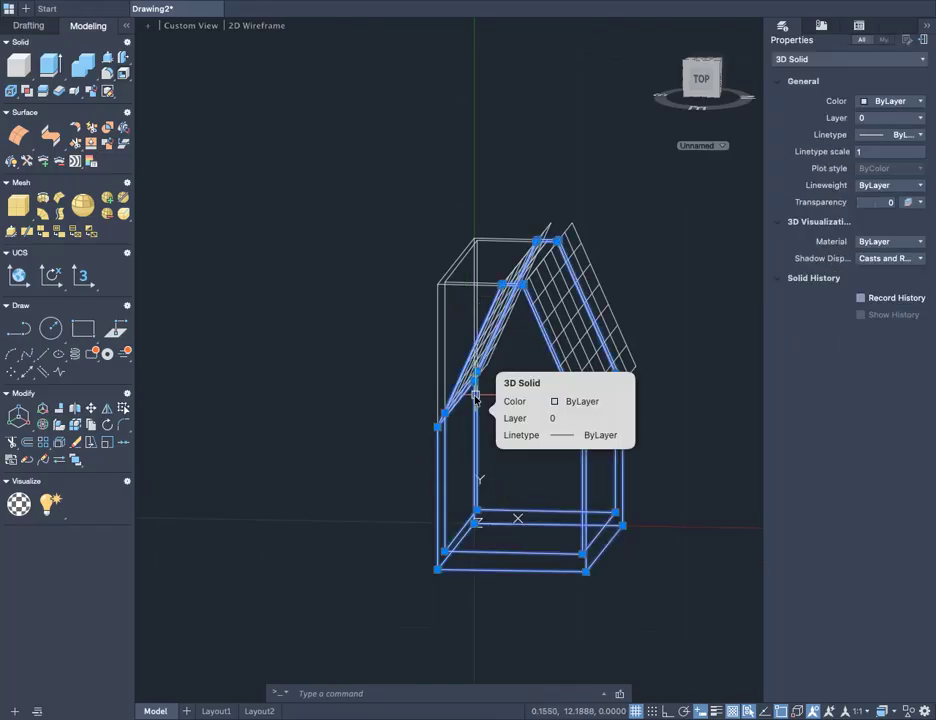
key(Escape)
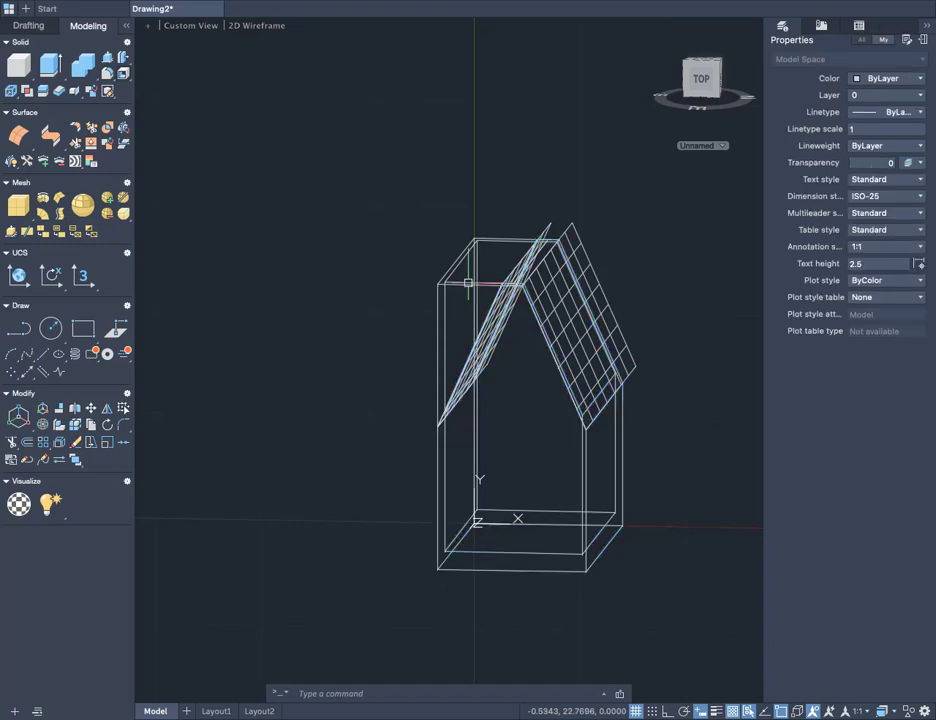
click(468, 284)
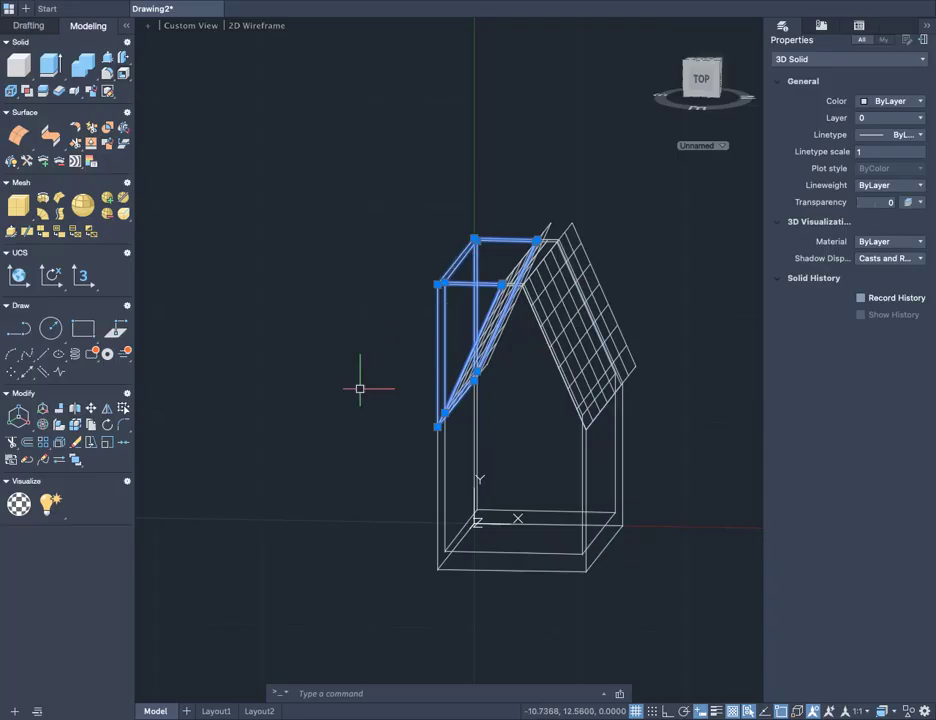
key(Delete)
- Set the visual style to Shaded and view the body from its long side and narrow top
scroll(360, 388, up, 3)
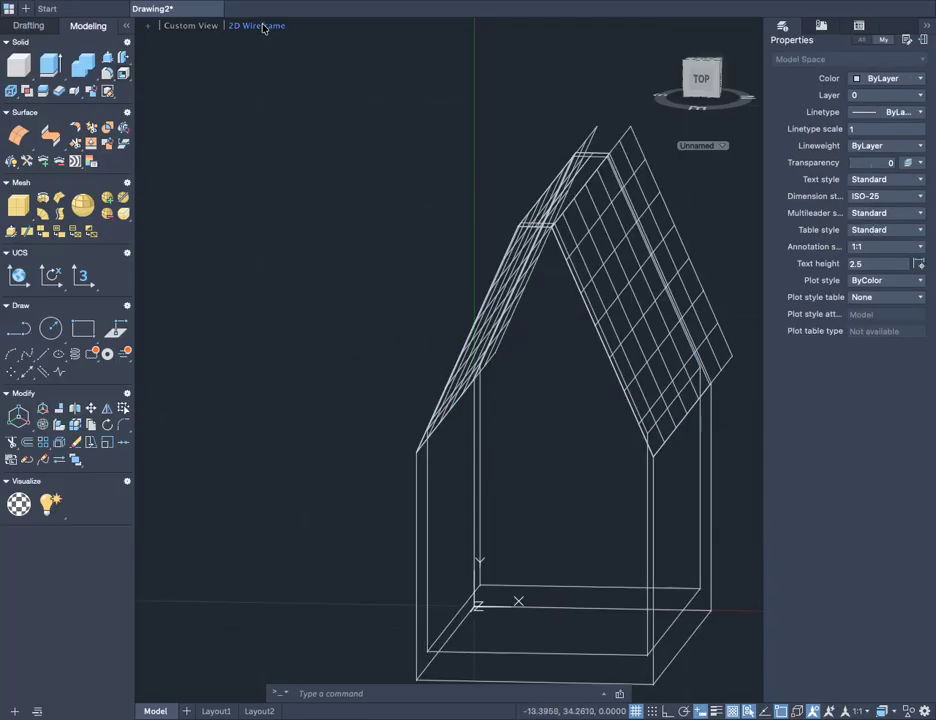
click(264, 26)
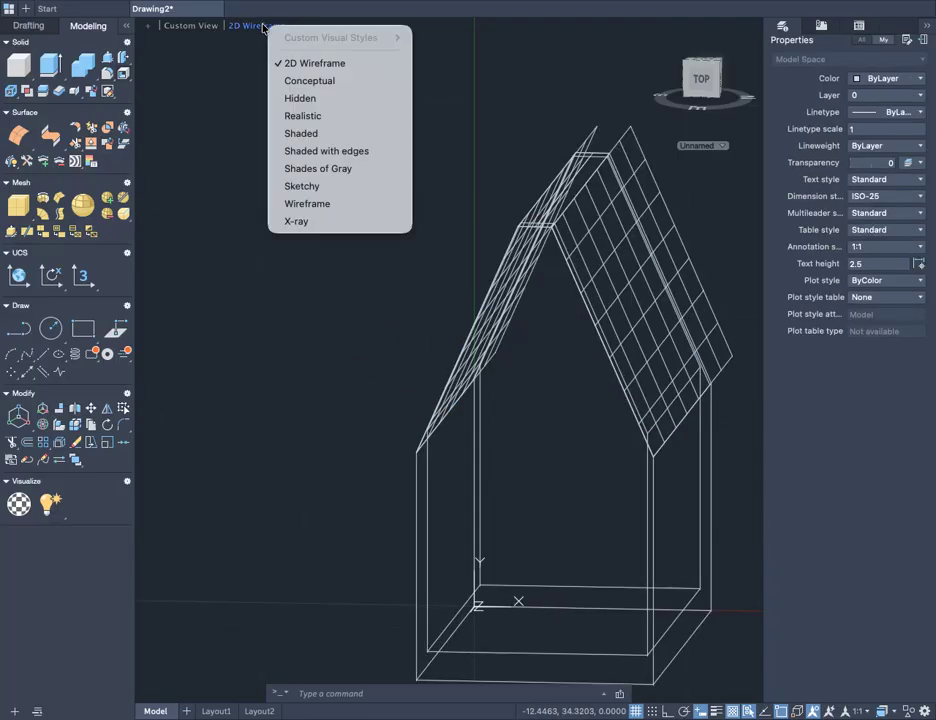
click(301, 133)
scroll(464, 297, down, 2)
scroll(464, 297, up, 1)
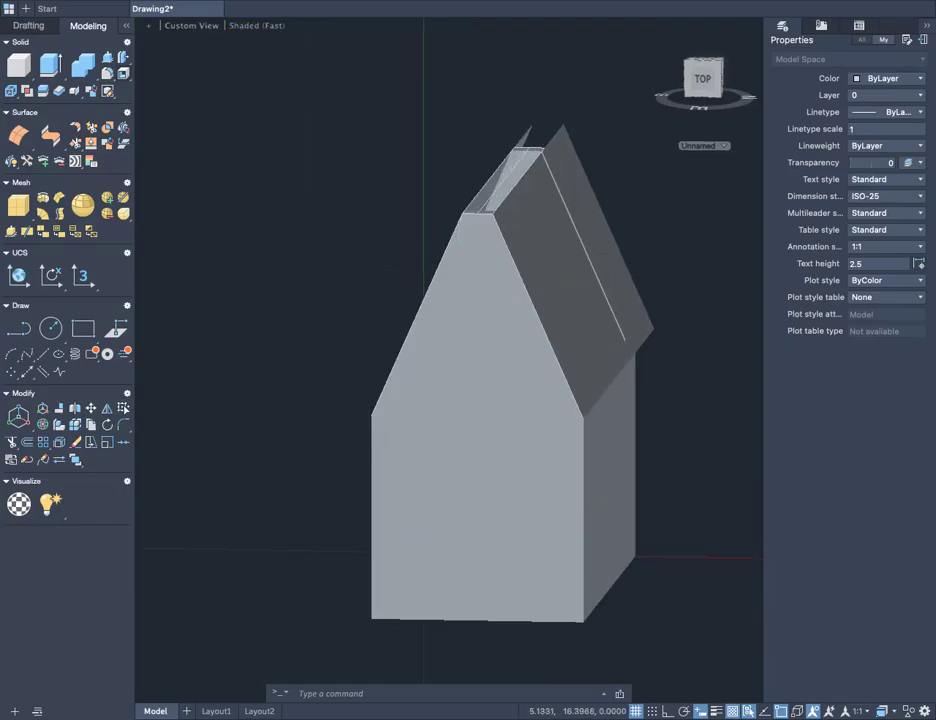
shift+middle_drag(510, 303, 494, 320)
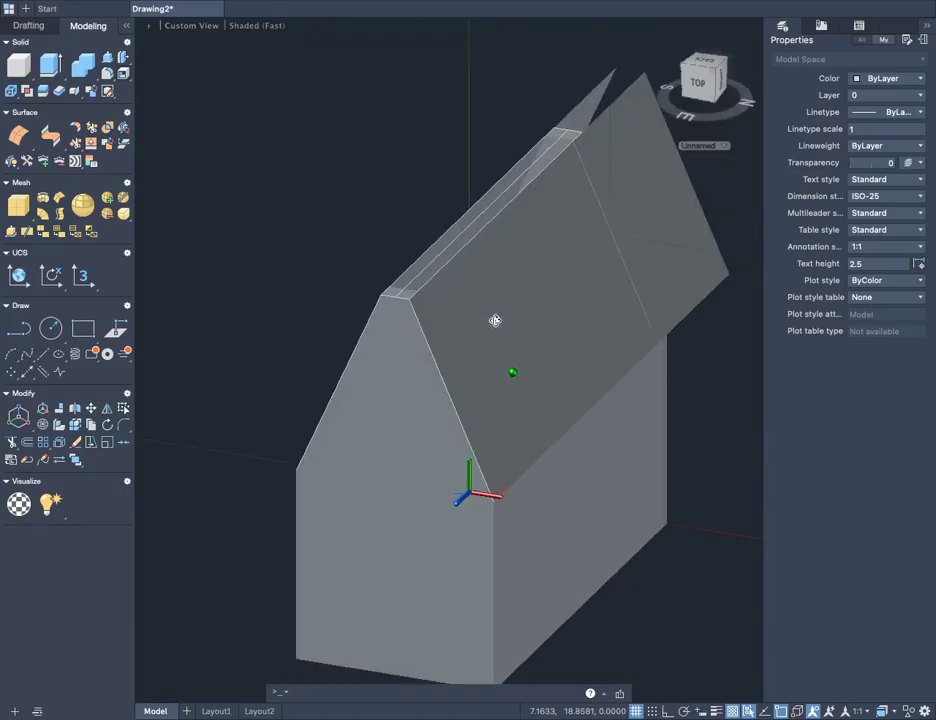
- Delete both slanted extruded surfaces used for slicing the body
click(510, 276)
click(468, 209)
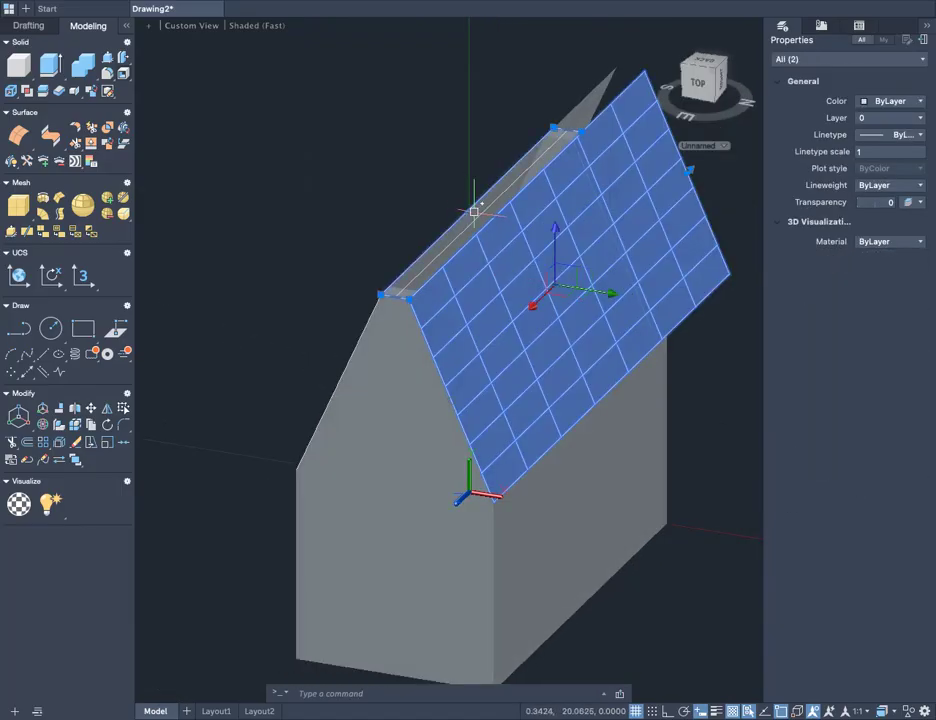
key(Escape)
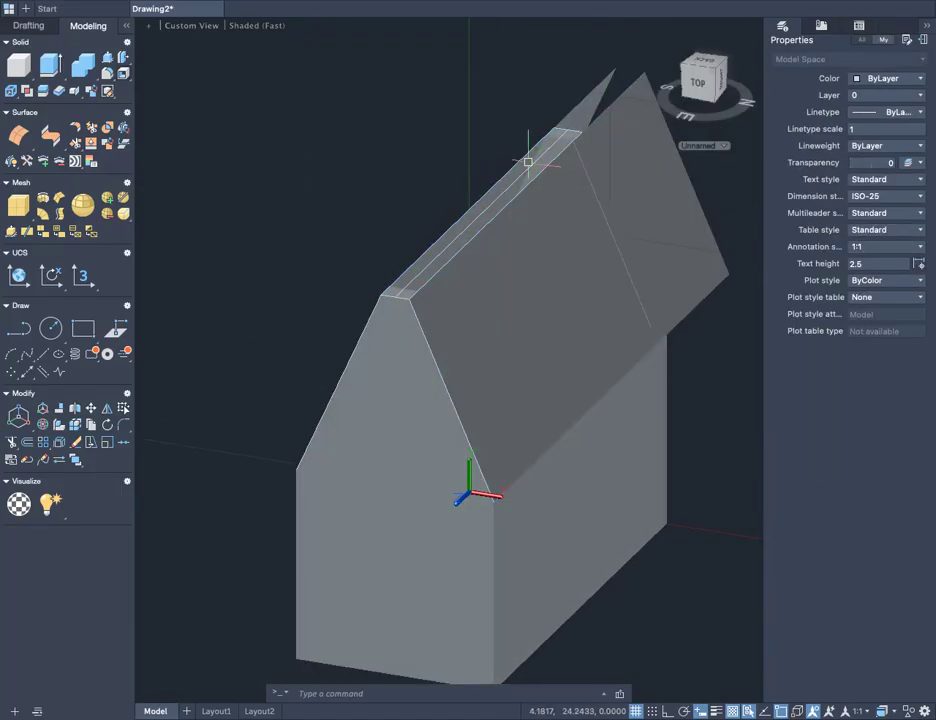
click(585, 172)
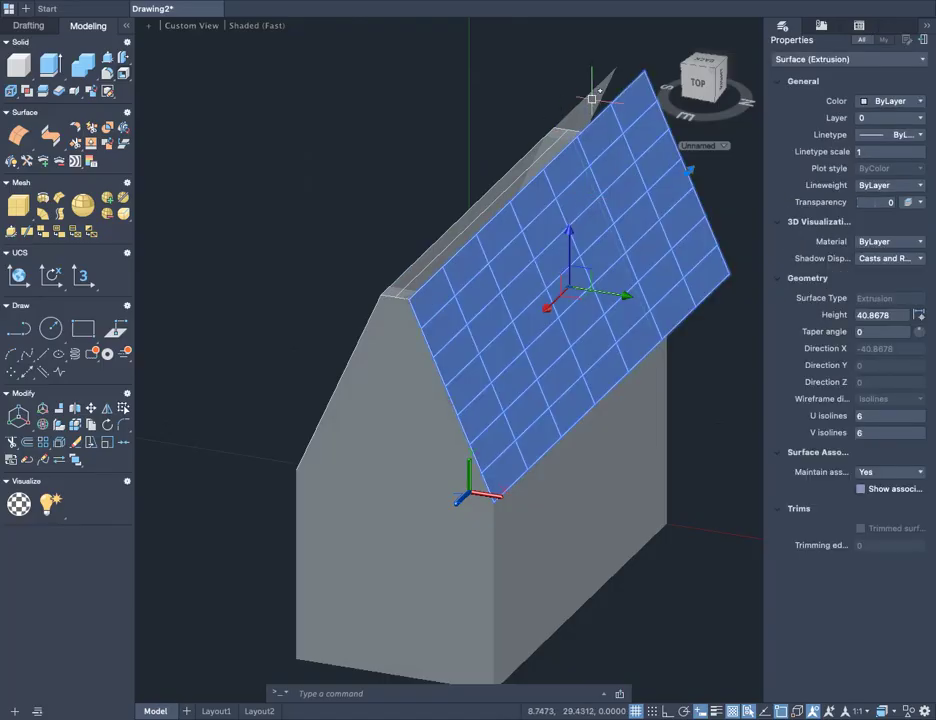
click(594, 98)
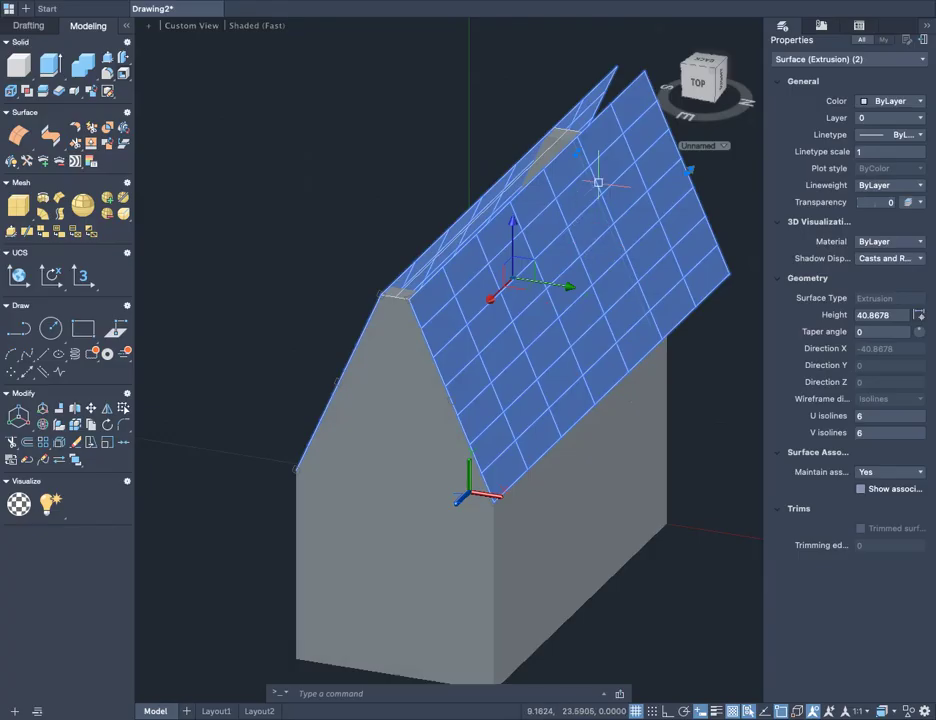
key(Delete)
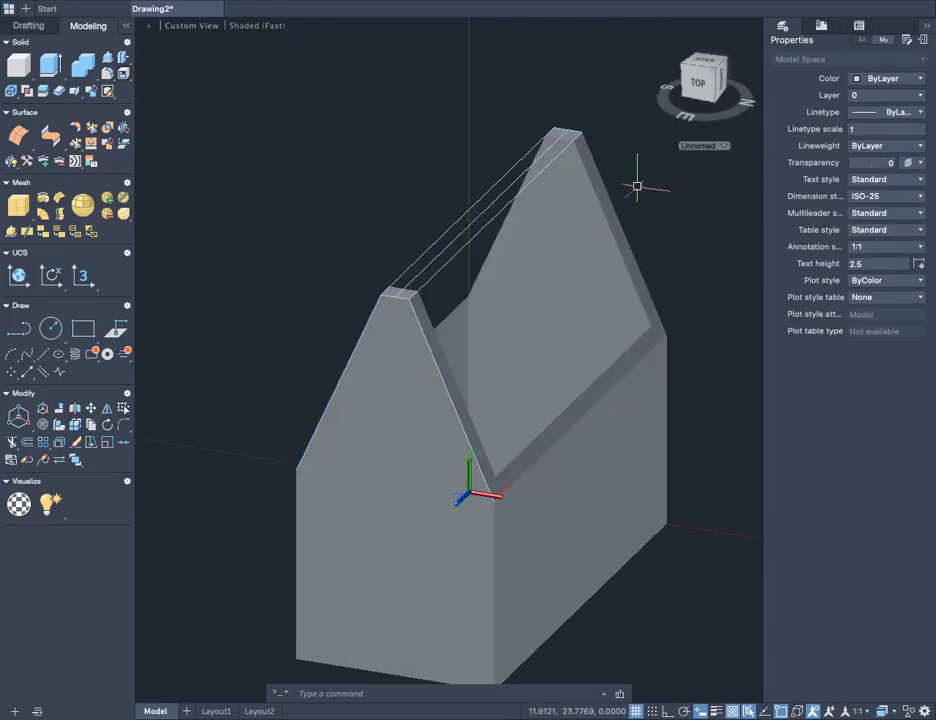
- Delete the middle of the three lengthwise lines spanning the open top between the gable ends
scroll(509, 300, up, 2)
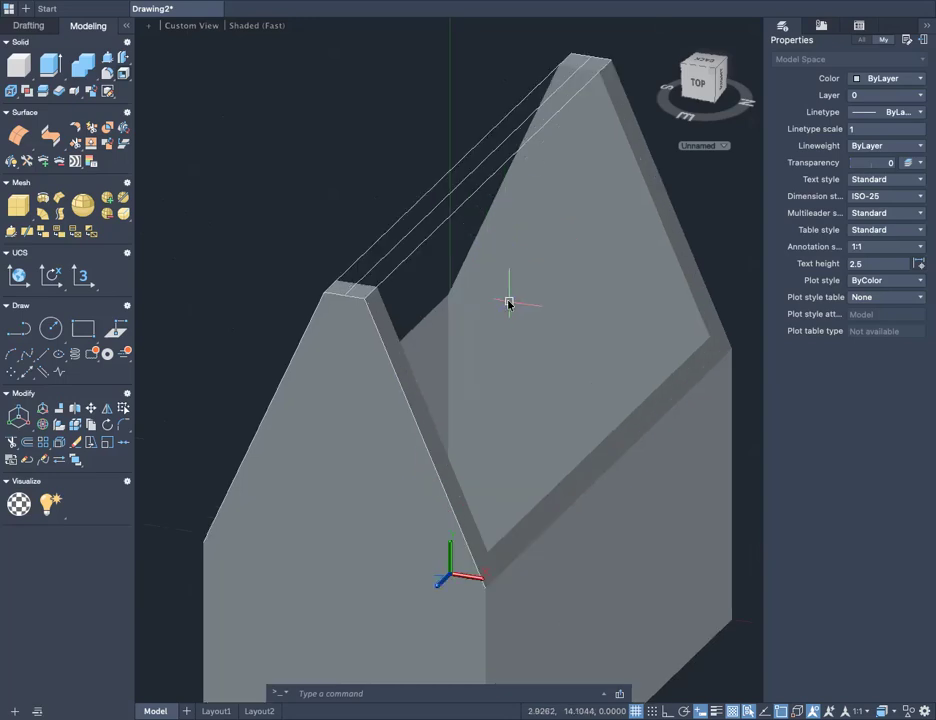
mouse_move(537, 320)
shift+middle_down()
mouse_move(583, 443)
mouse_move(535, 332)
shift+middle_up()
click(428, 212)
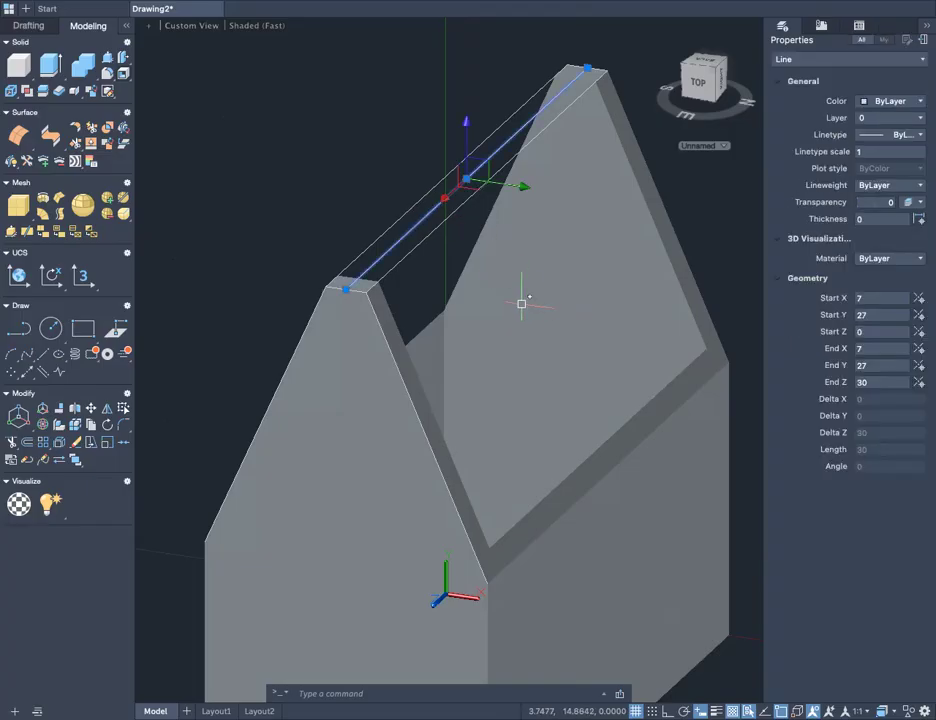
key(Escape)
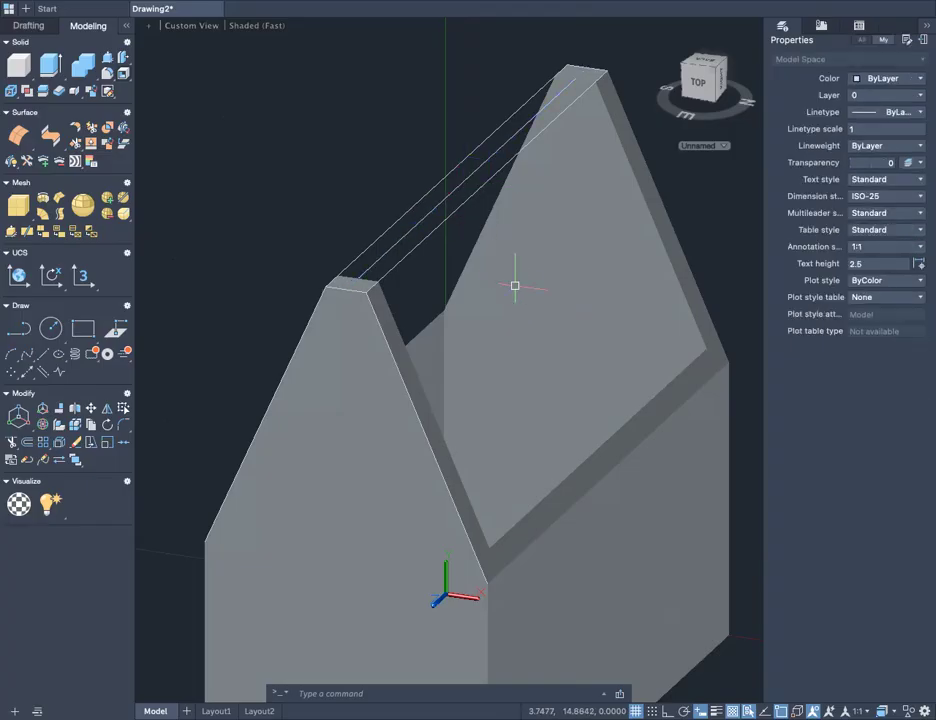
click(437, 204)
key(Delete)
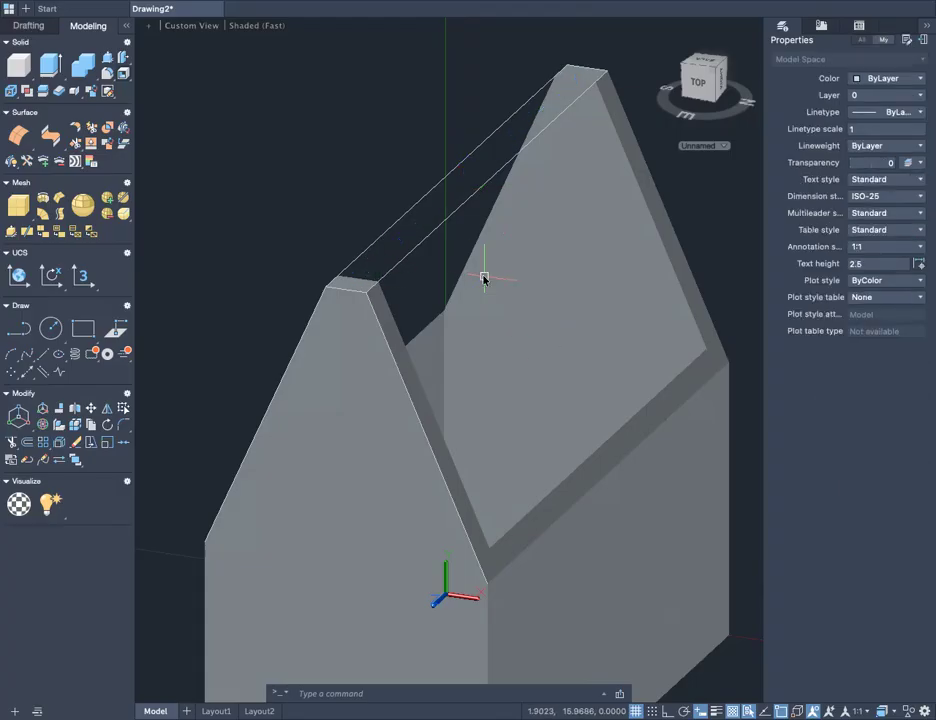
- Presspull the narrow area bounded by the two remaining top lines downward by 3 to form a handle bar
text(press)
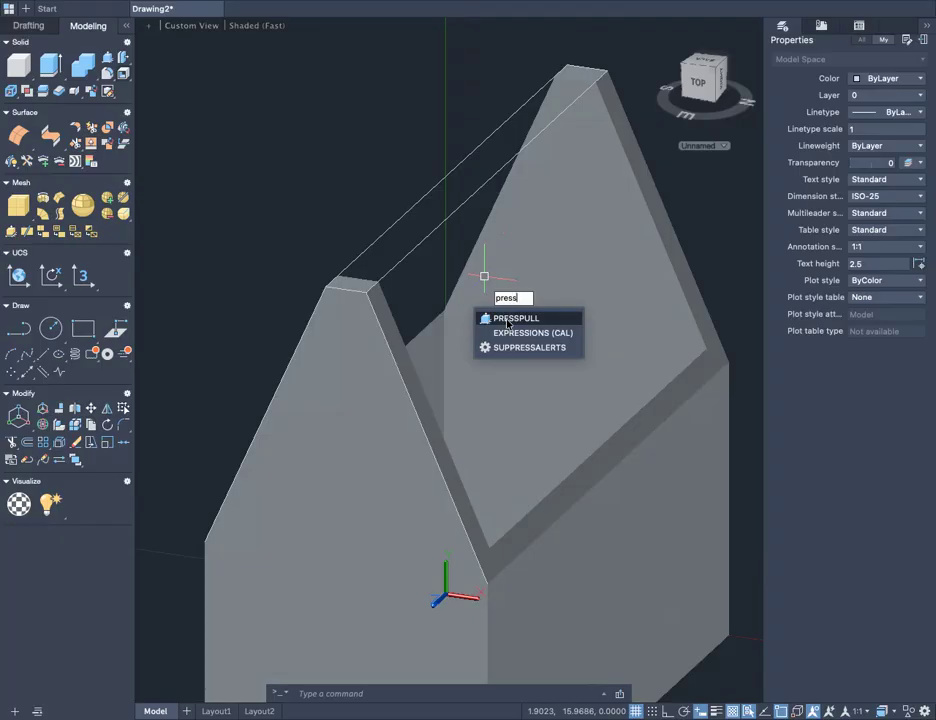
key(Return)
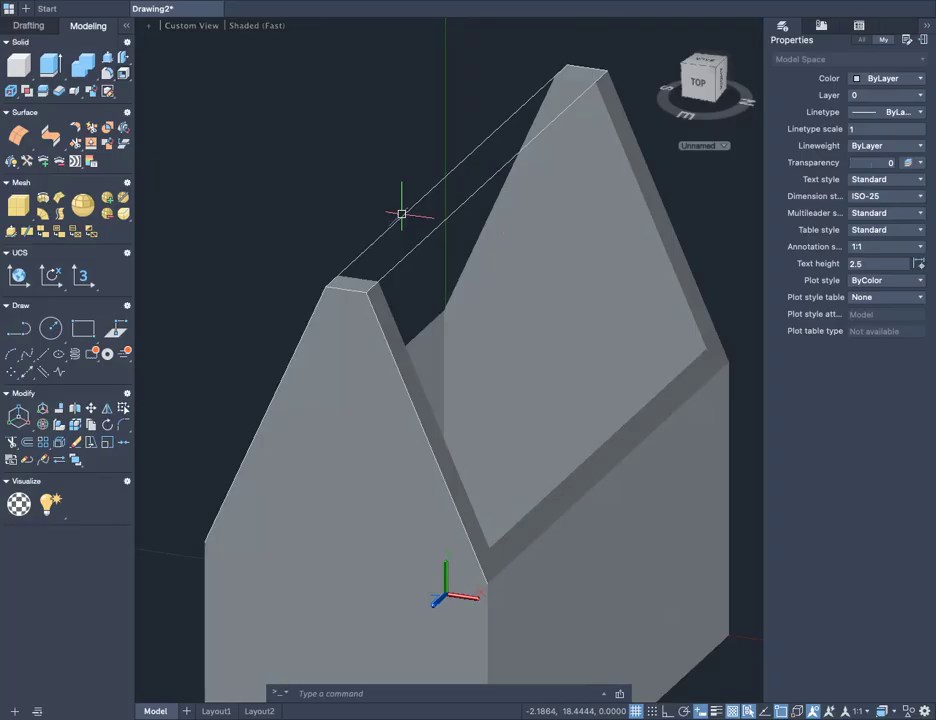
text(pres)
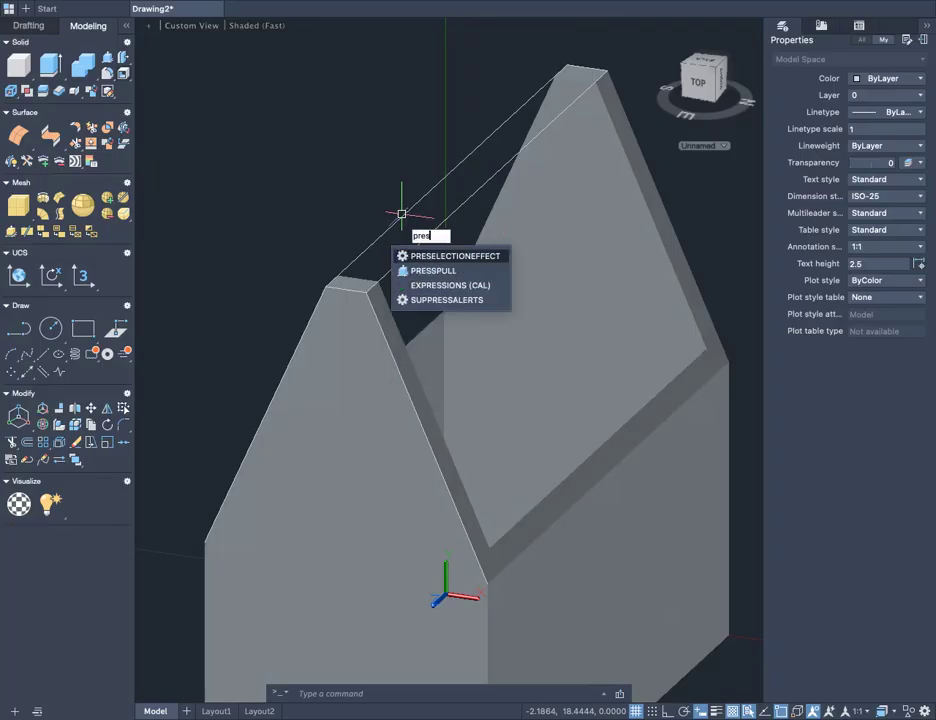
text(sp)
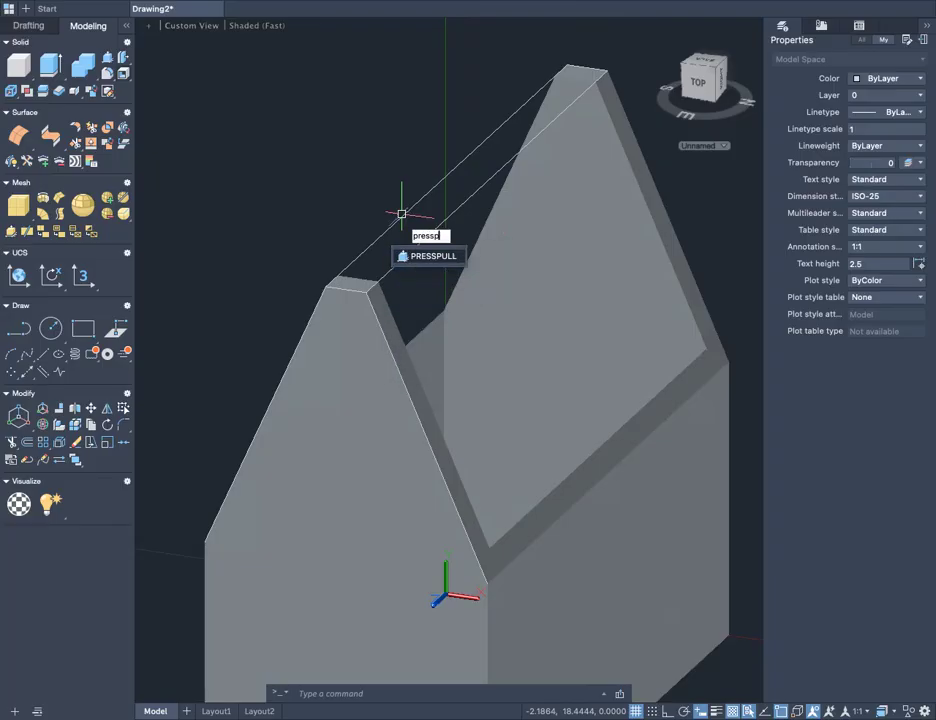
key(Return)
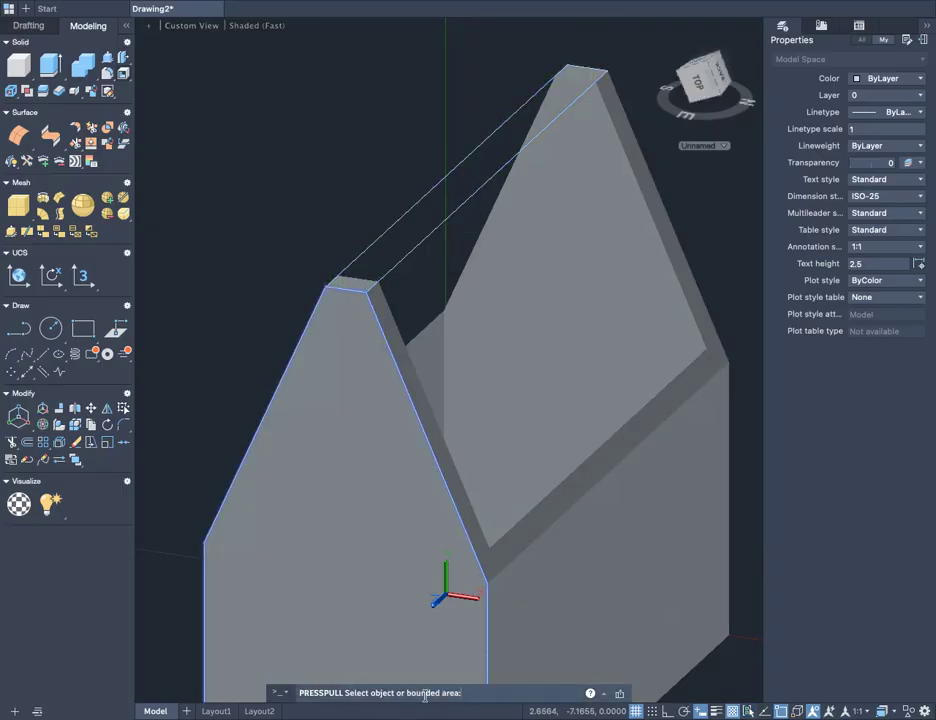
click(443, 182)
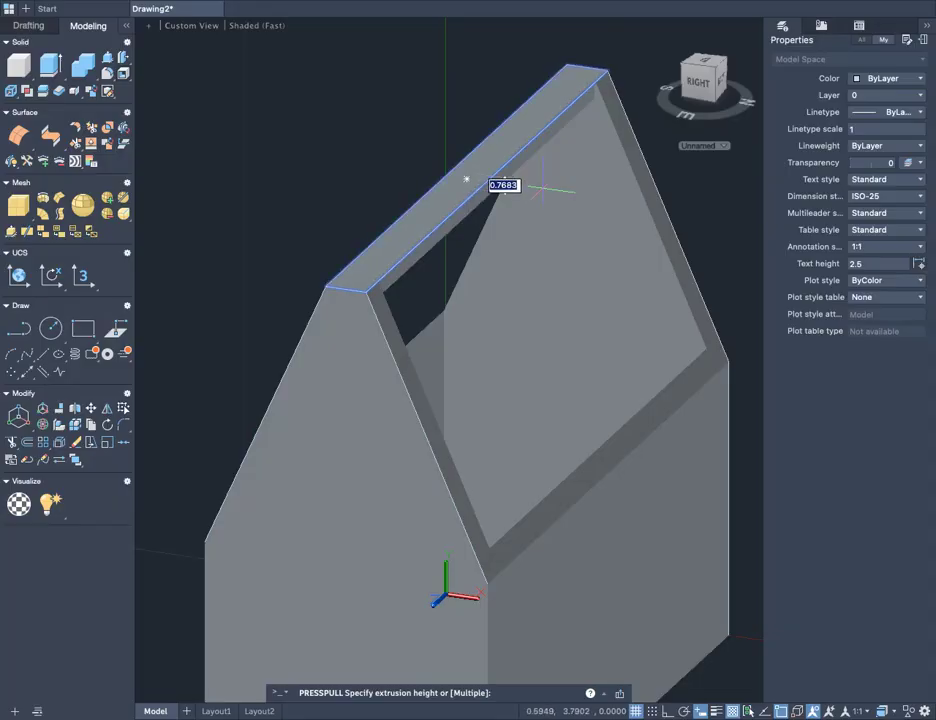
text(3)
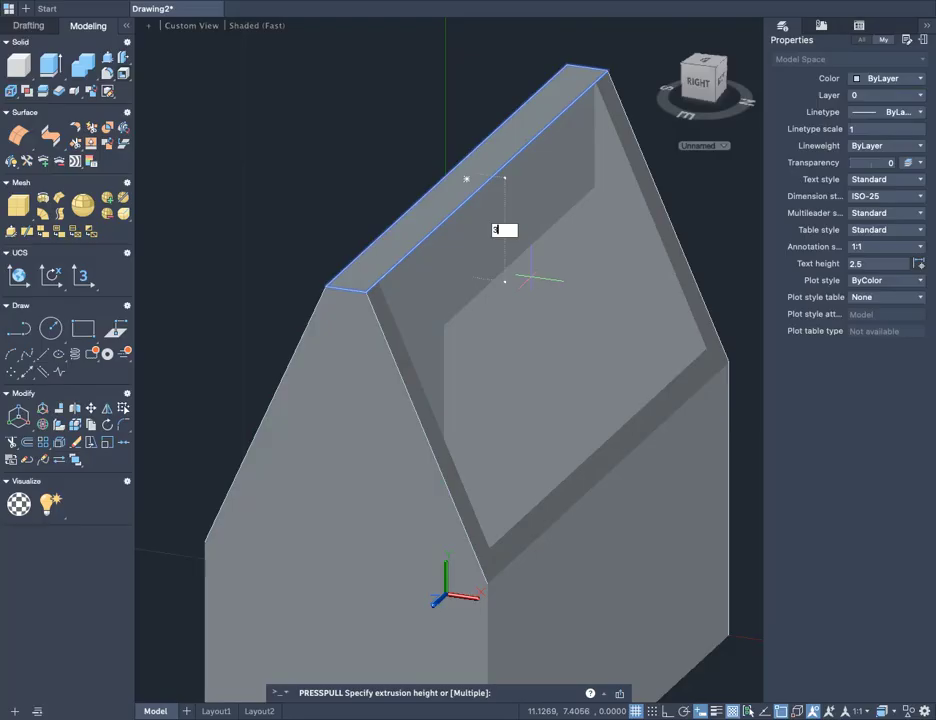
key(Return)
- Union the handle bar with the hollow body into a single solid
shift+middle_drag(495, 235, 666, 246)
scroll(662, 242, down, 5)
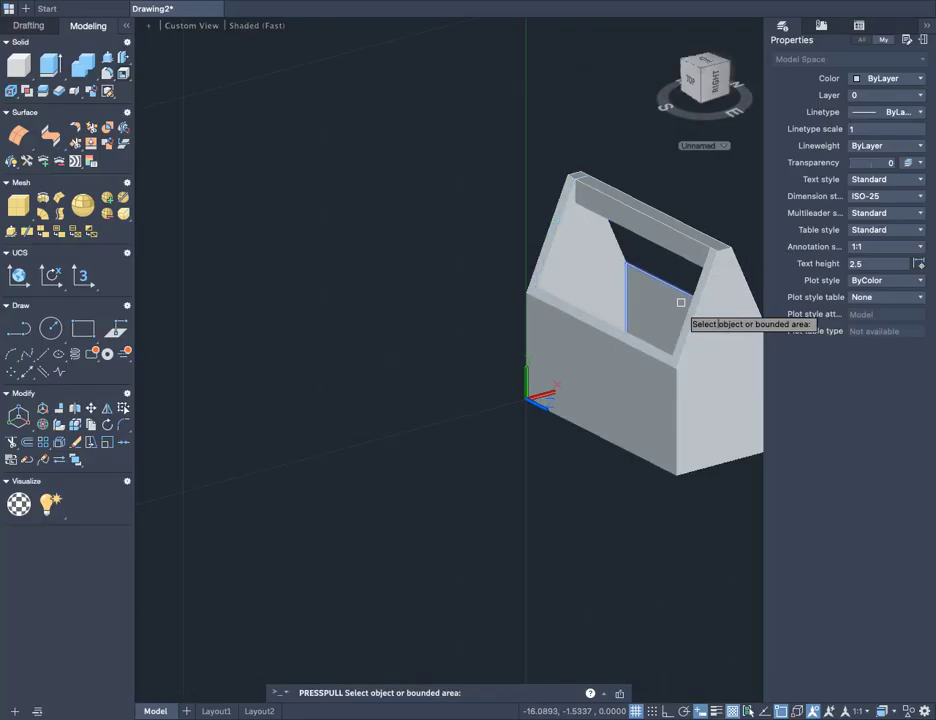
shift+middle_drag(681, 302, 564, 301)
scroll(595, 295, up, 3)
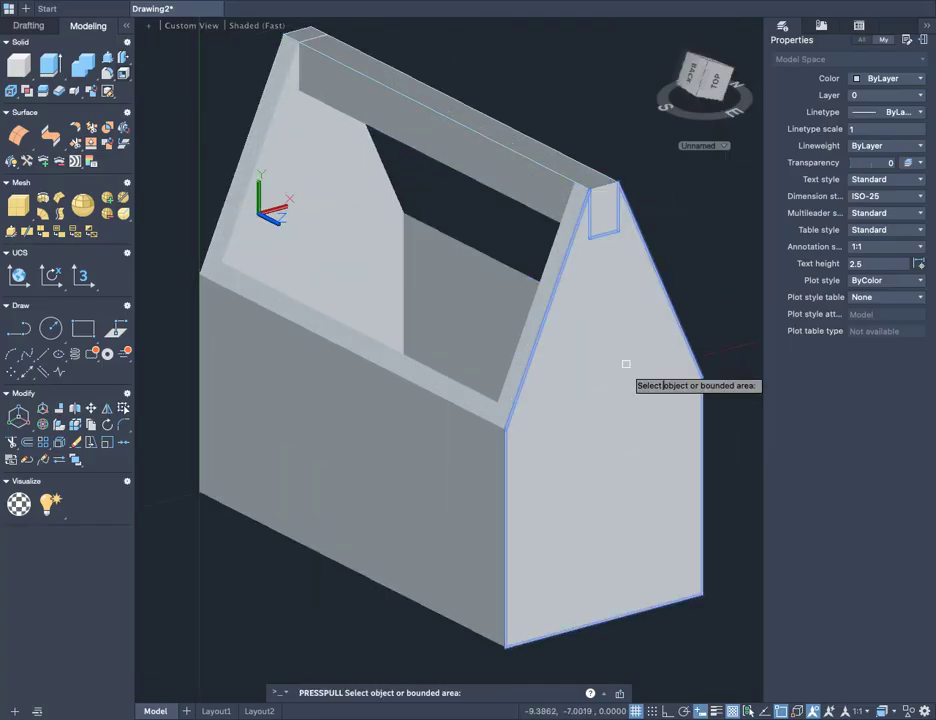
text(un)
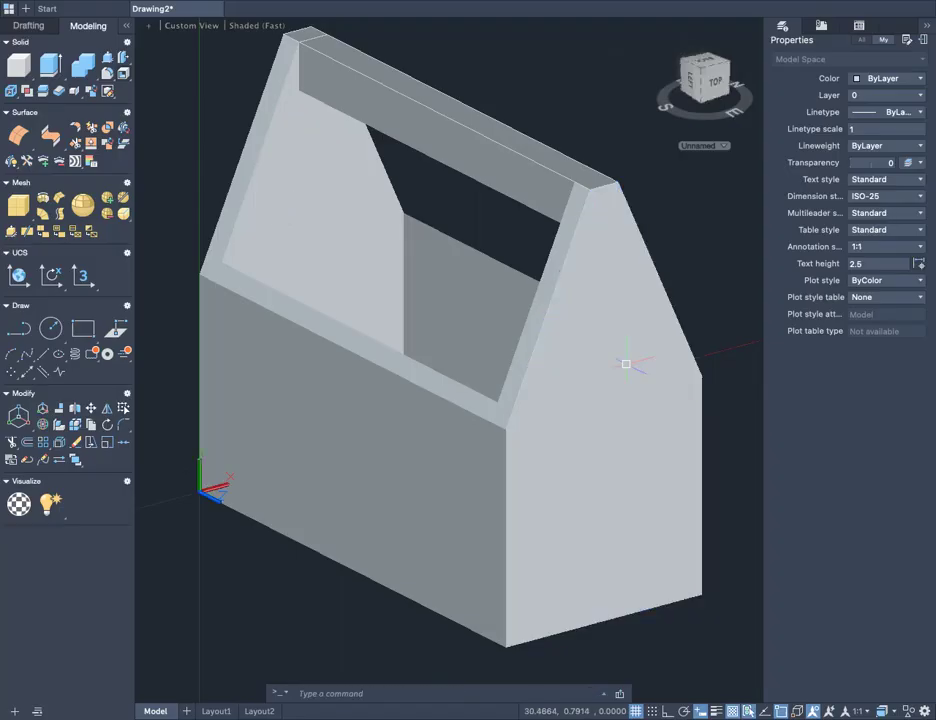
text(p)
key(BackSpace)
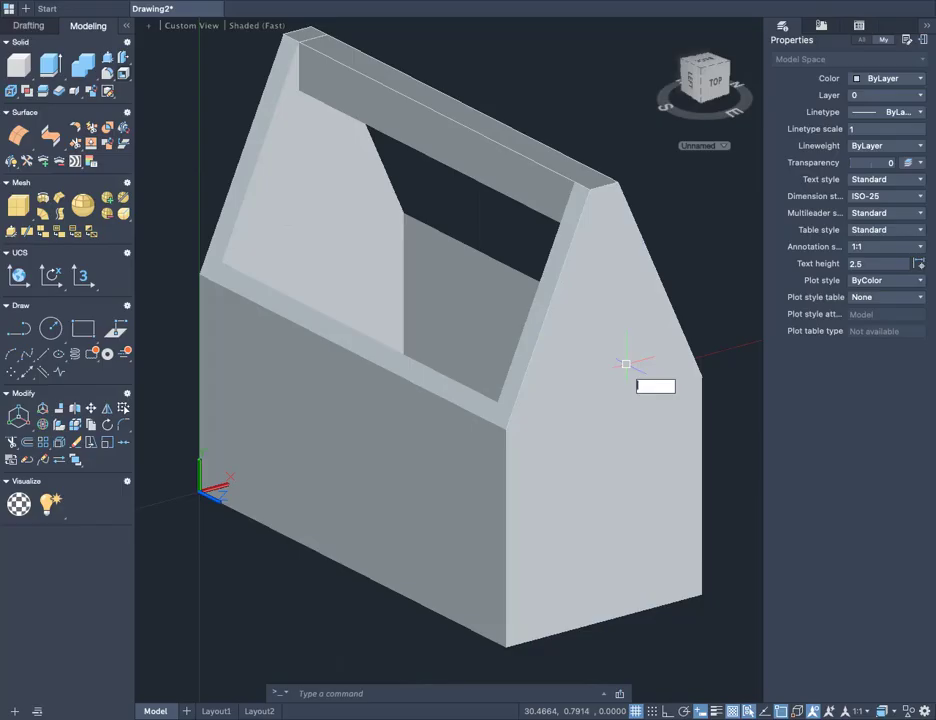
text(union)
key(Return)
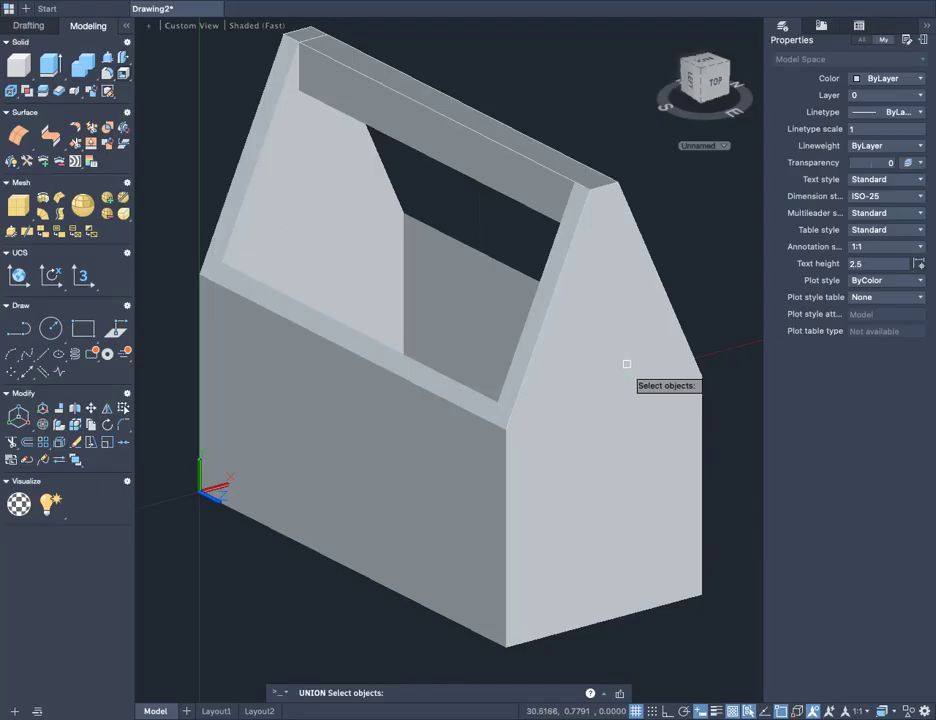
click(625, 362)
click(521, 149)
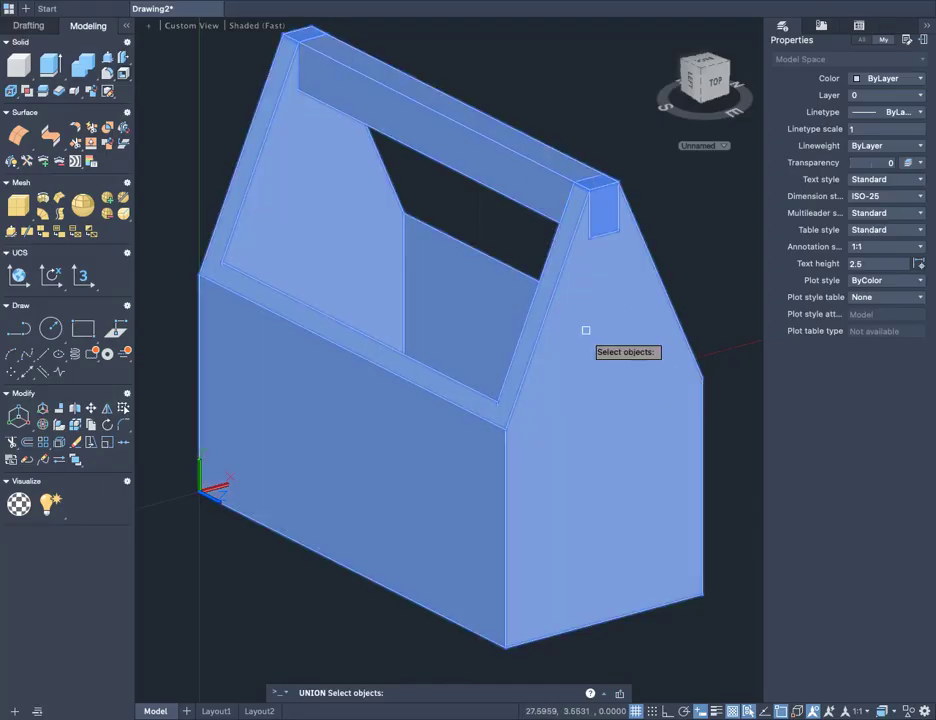
key(Return)
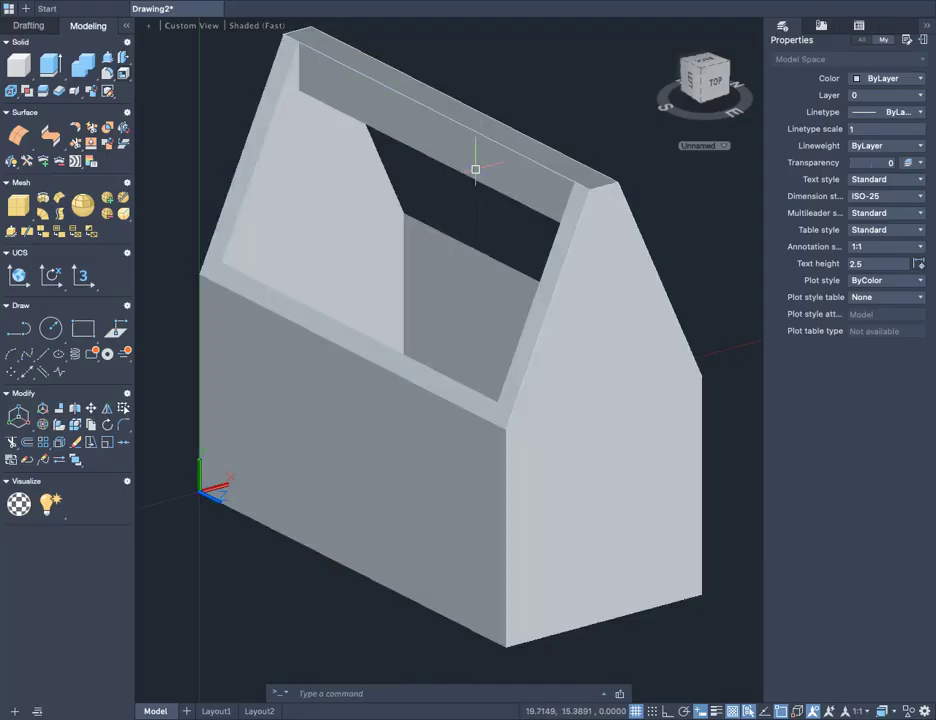
click(506, 148)
key(Escape)
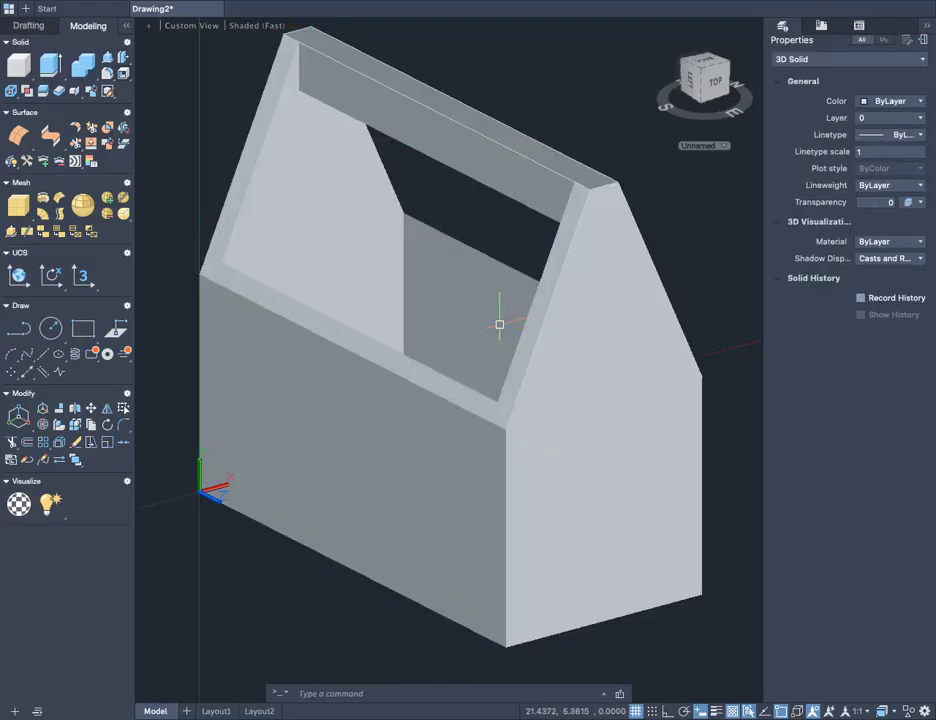
- Switch the caddy's visual style to Wireframe so that all edges of the handle bar can be selected
middle_drag(504, 445, 477, 487)
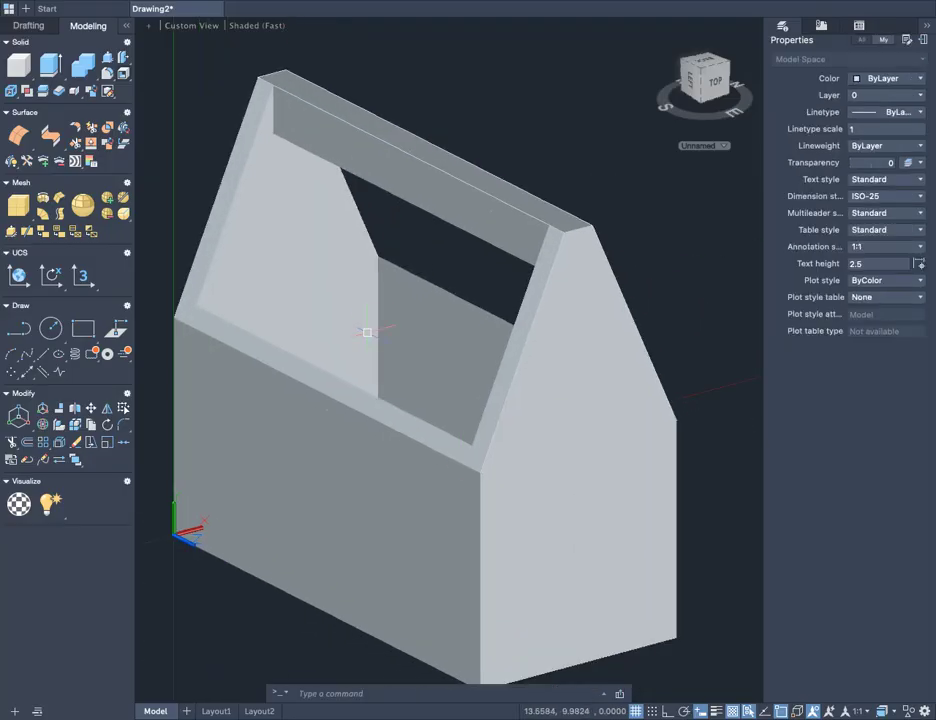
mouse_move(394, 404)
shift+middle_down()
mouse_move(414, 416)
mouse_move(397, 404)
shift+middle_up()
scroll(426, 403, down, 4)
scroll(404, 392, up, 5)
middle_drag(334, 392, 391, 452)
scroll(458, 341, down, 3)
scroll(505, 305, up, 3)
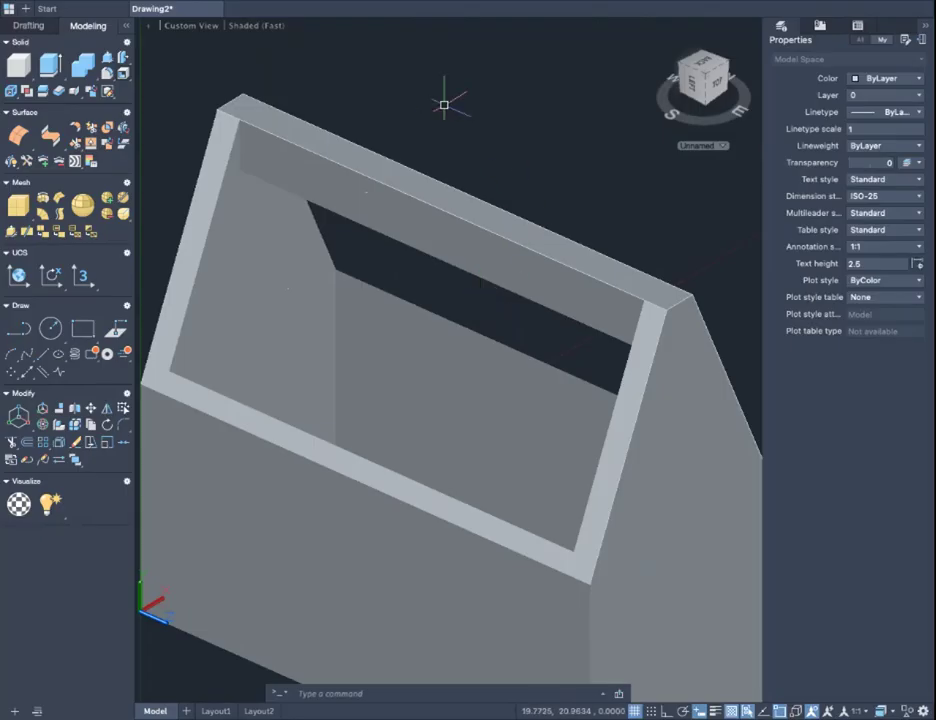
click(257, 29)
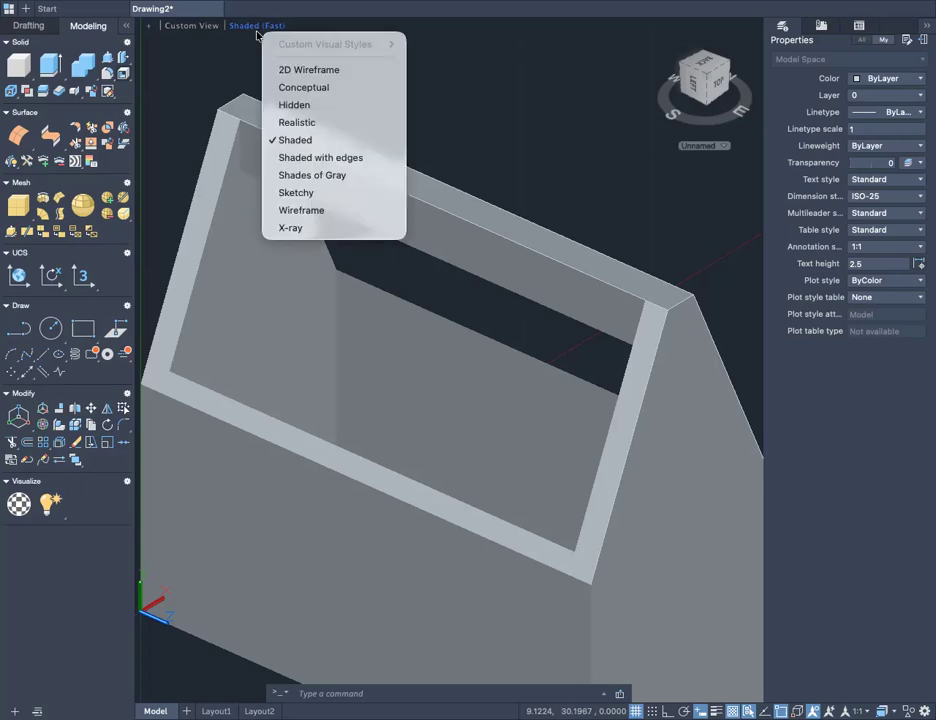
click(323, 211)
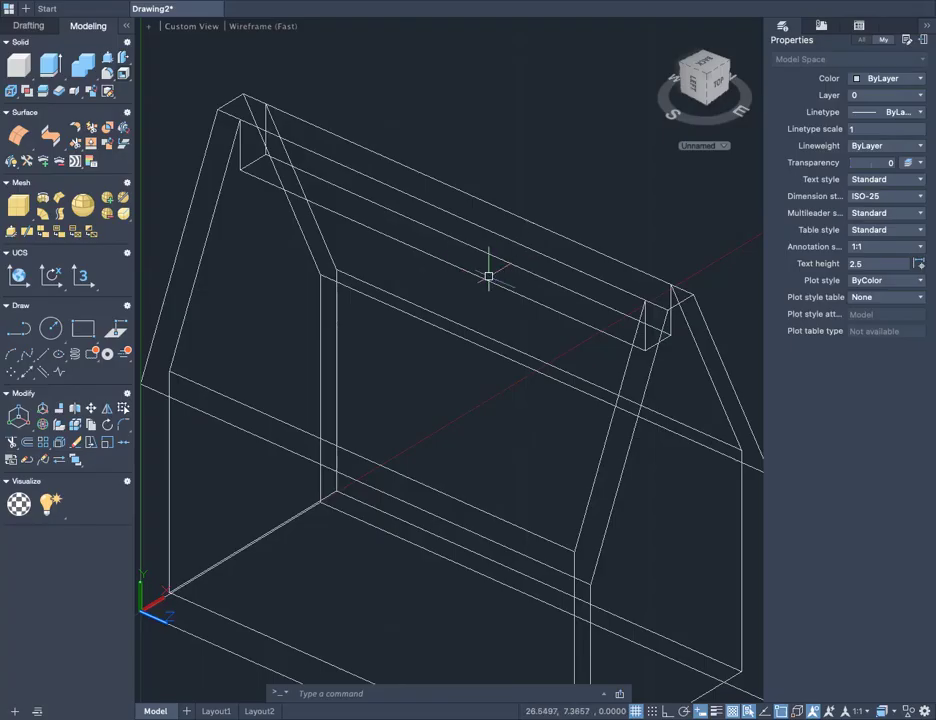
shift+middle_drag(541, 324, 610, 290)
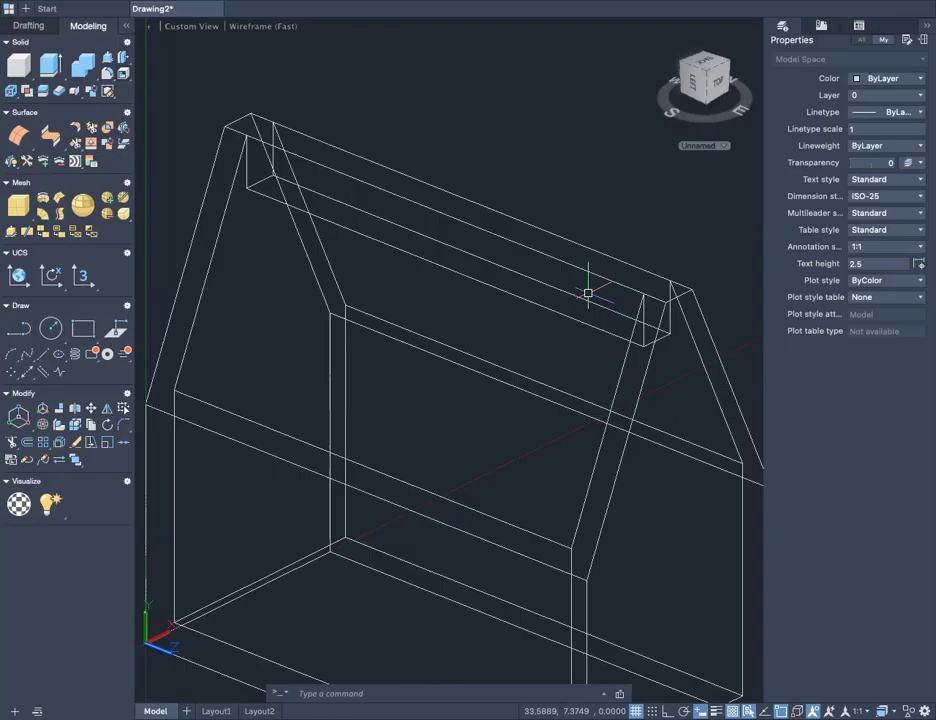
- Fillet the four lengthwise edges of the handle bar with FILLETEDGE at a radius of 0.5
text(fil)
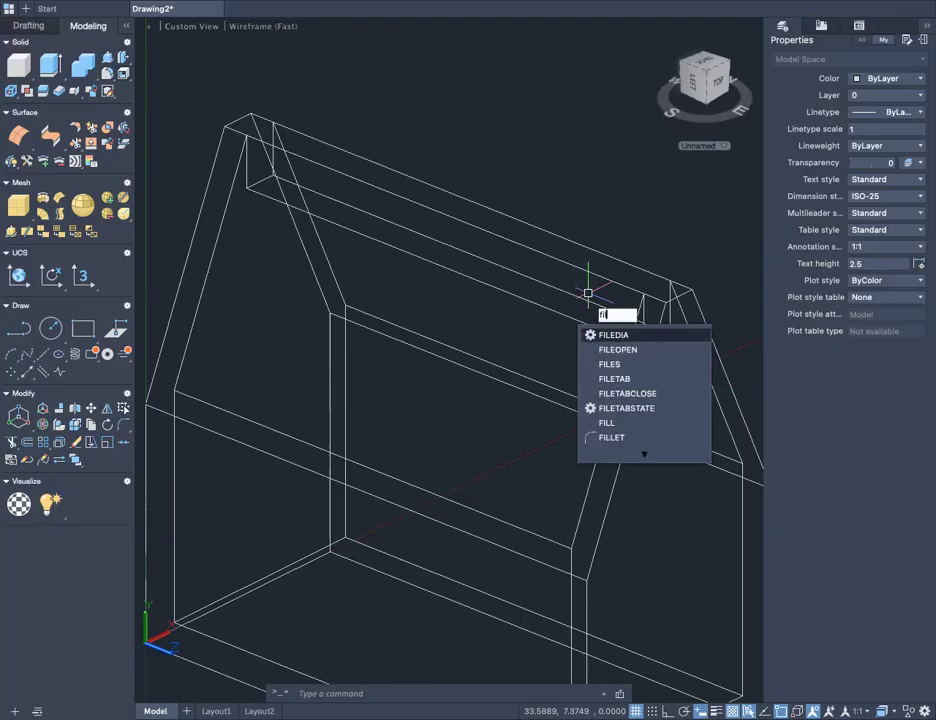
text(letedge)
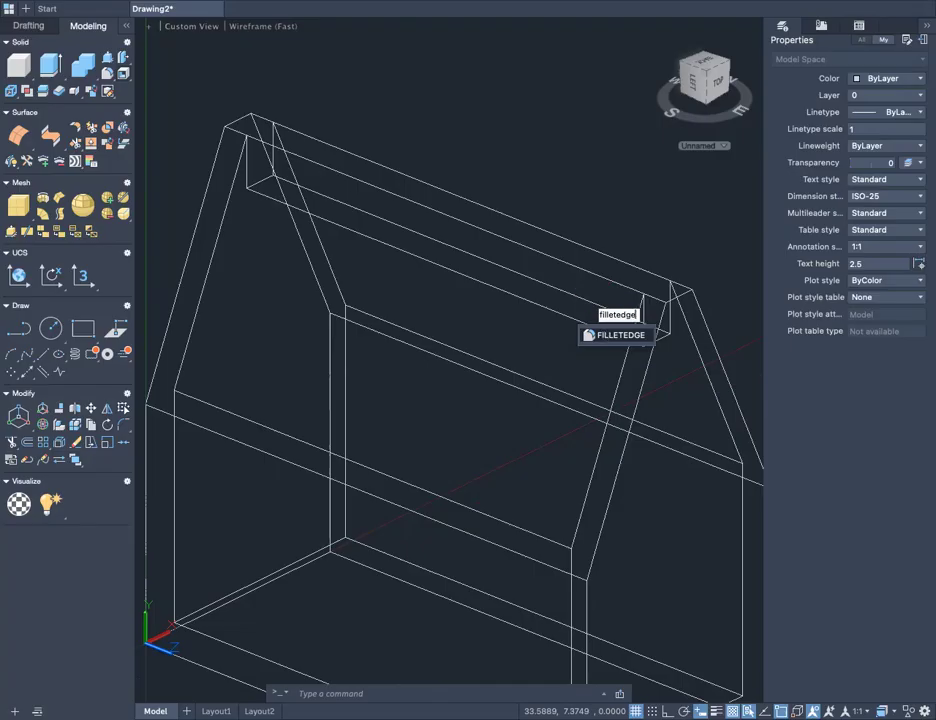
key(Return)
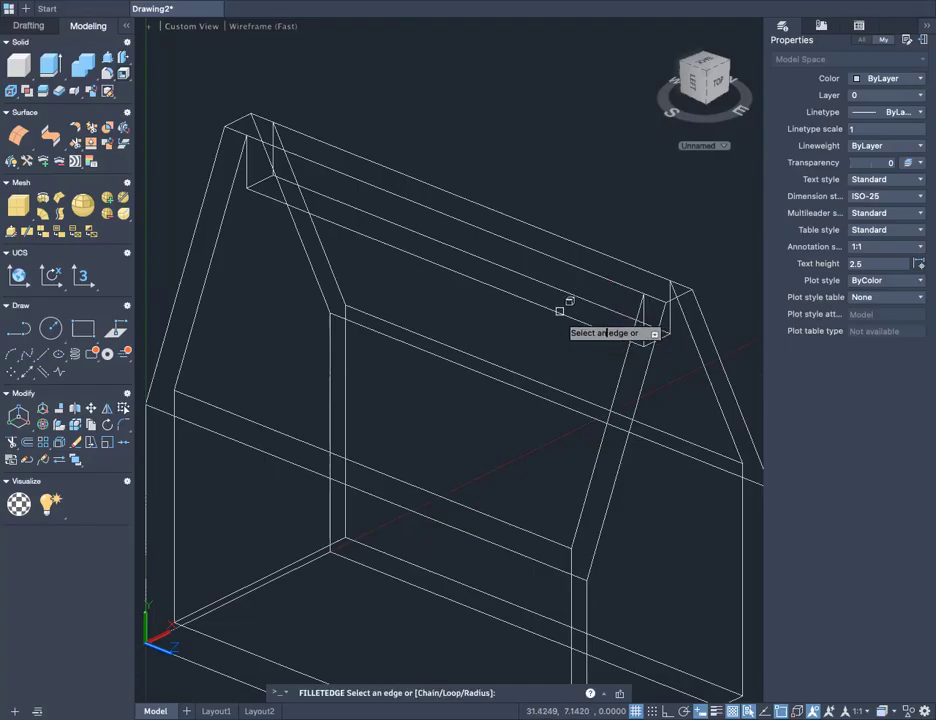
right_click(559, 311)
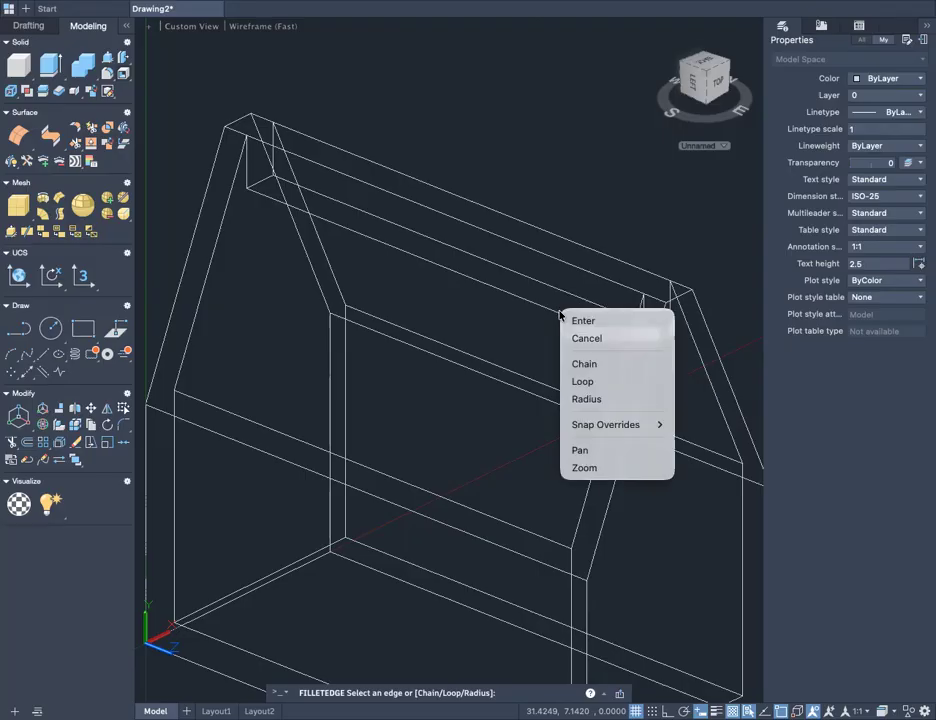
click(606, 397)
right_click(474, 326)
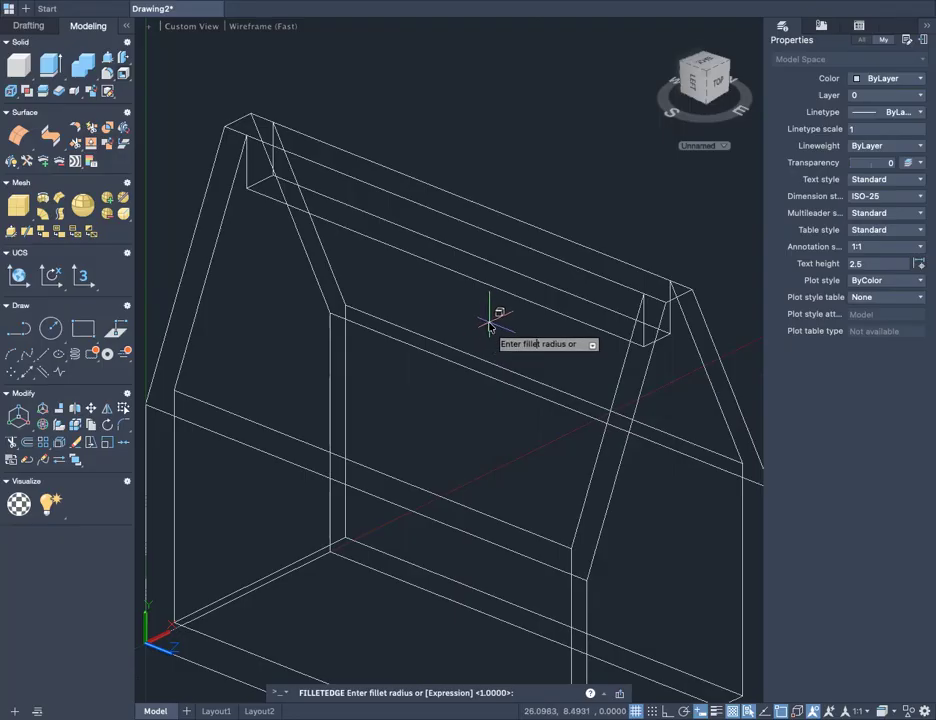
text(.5)
key(Return)
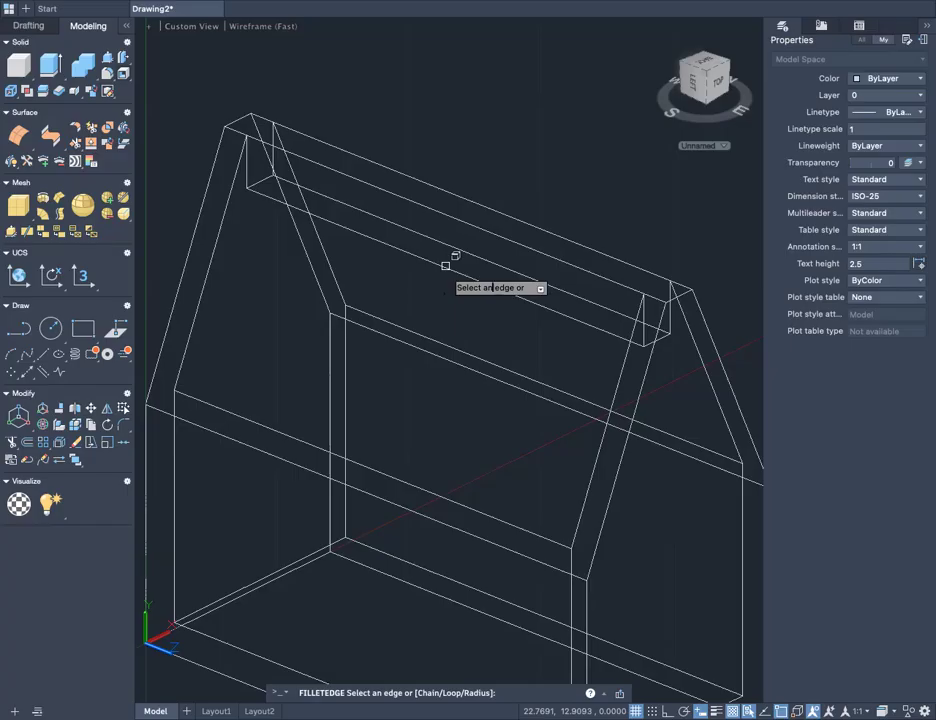
click(446, 265)
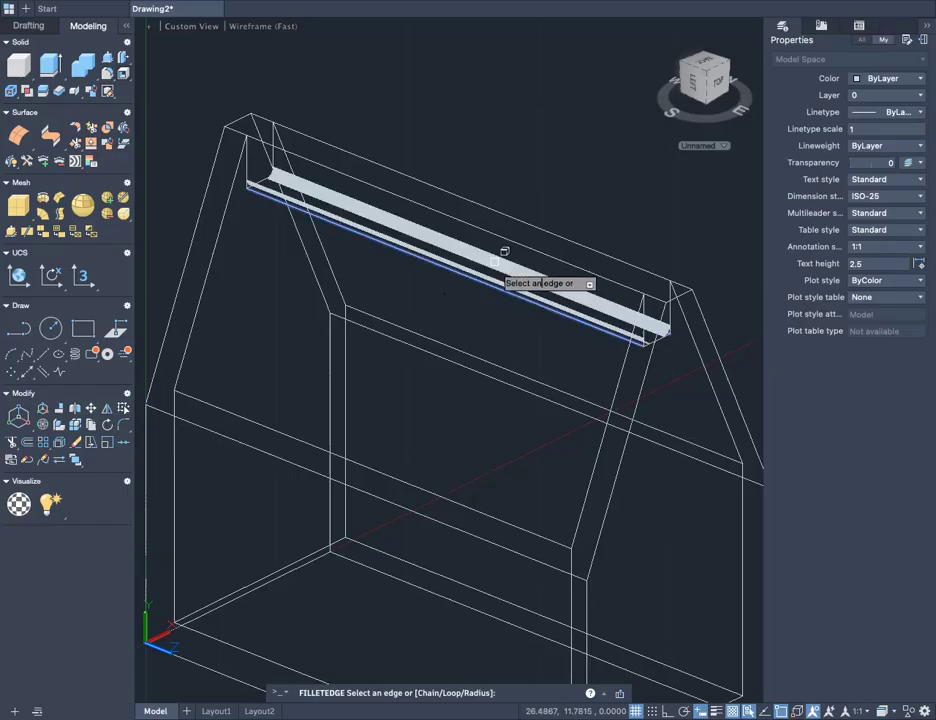
click(388, 172)
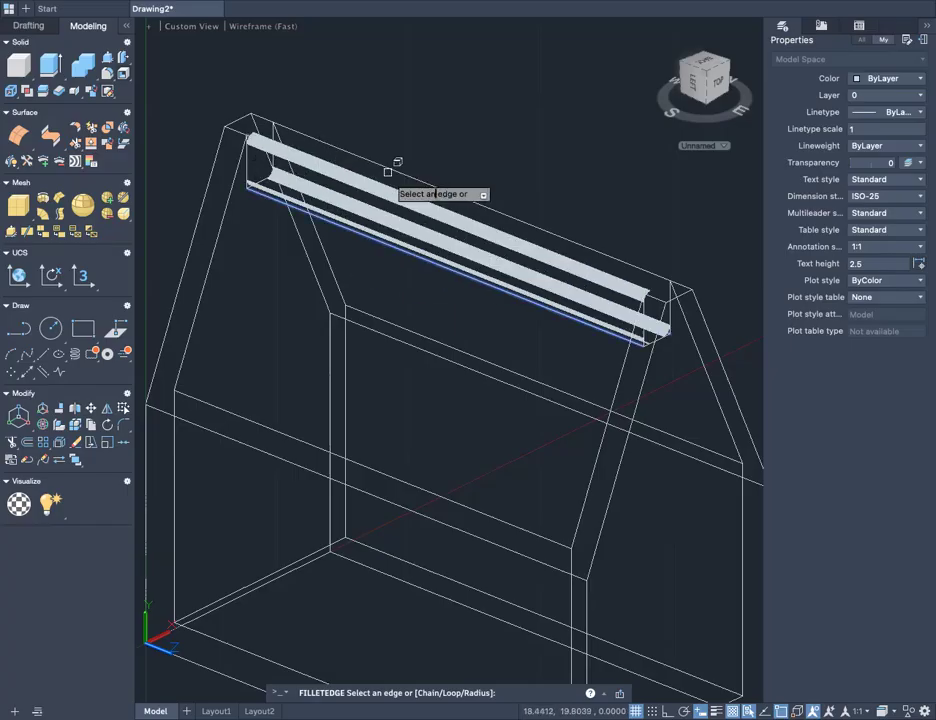
click(425, 181)
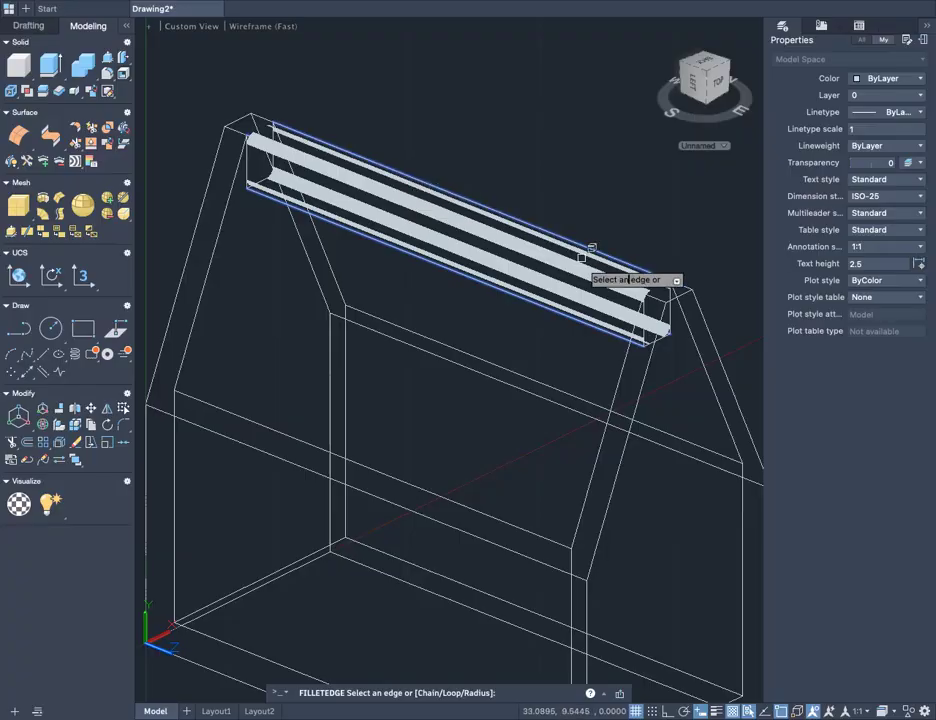
key(Return)
key(Return)
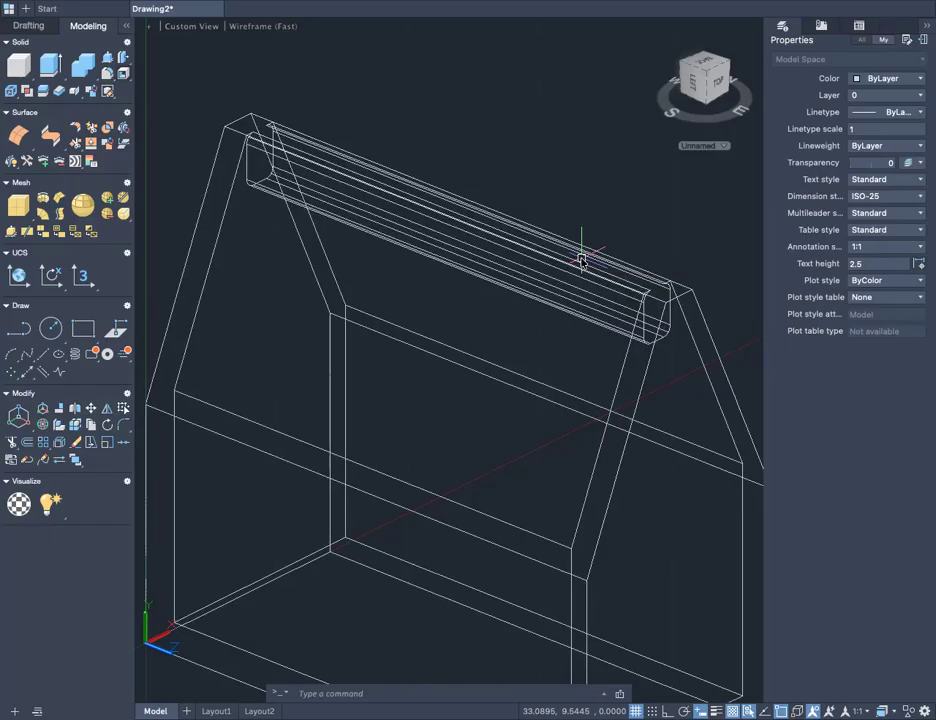
- Set the visual style back to Shaded and inspect the filleted handle bar from the opposite side of the caddy
click(262, 26)
click(330, 134)
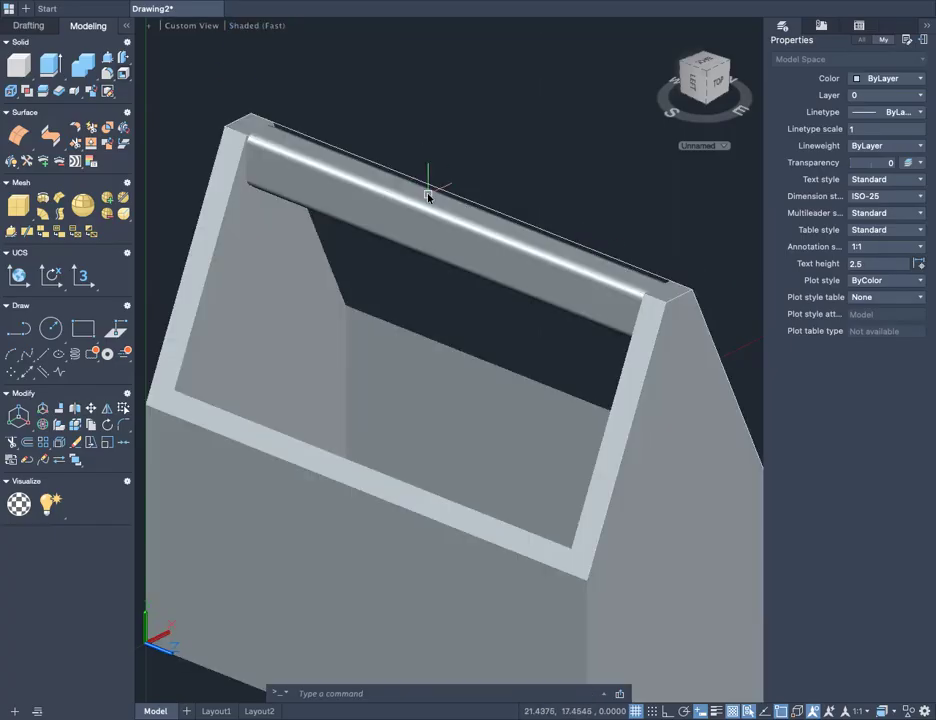
shift+middle_drag(509, 218, 355, 317)
scroll(449, 265, up, 2)
scroll(453, 267, down, 7)
scroll(318, 266, up, 3)
scroll(350, 266, down, 1)
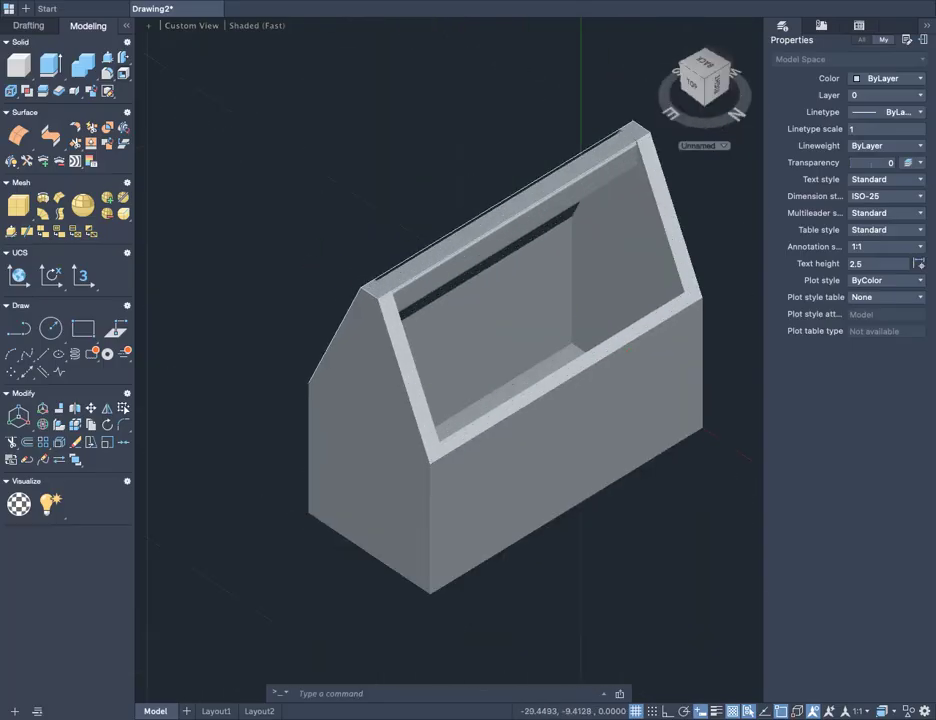